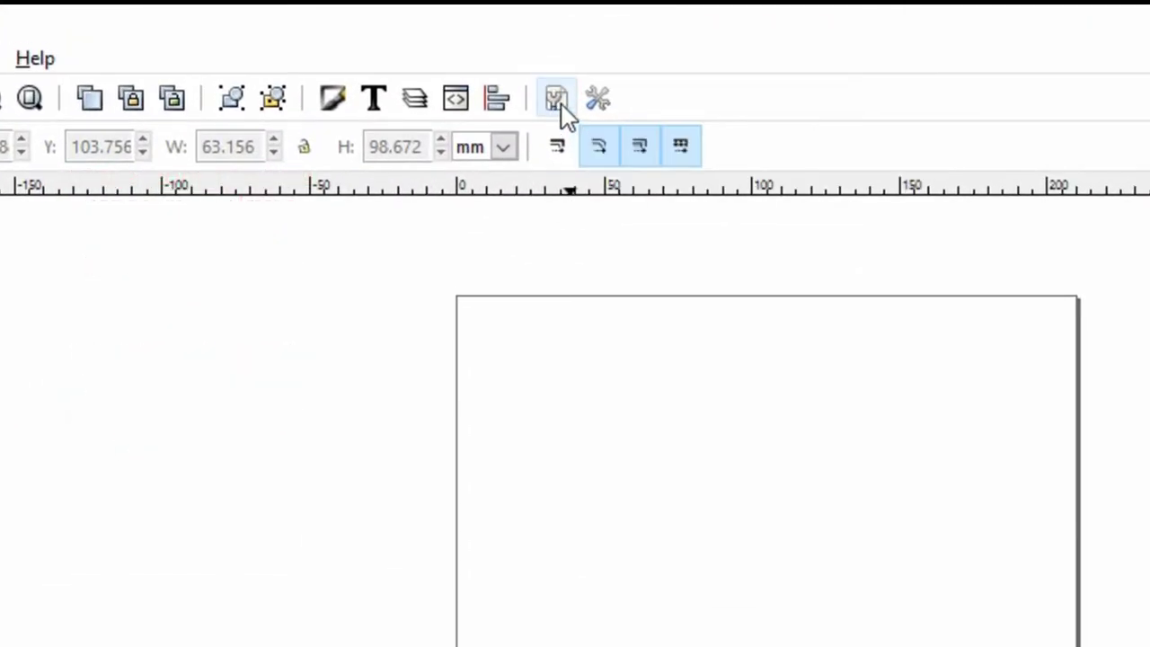
# - Add a new axonometric grid (30° angles, 1 mm spacing) in Document Properties
pyautogui.click(555, 91)
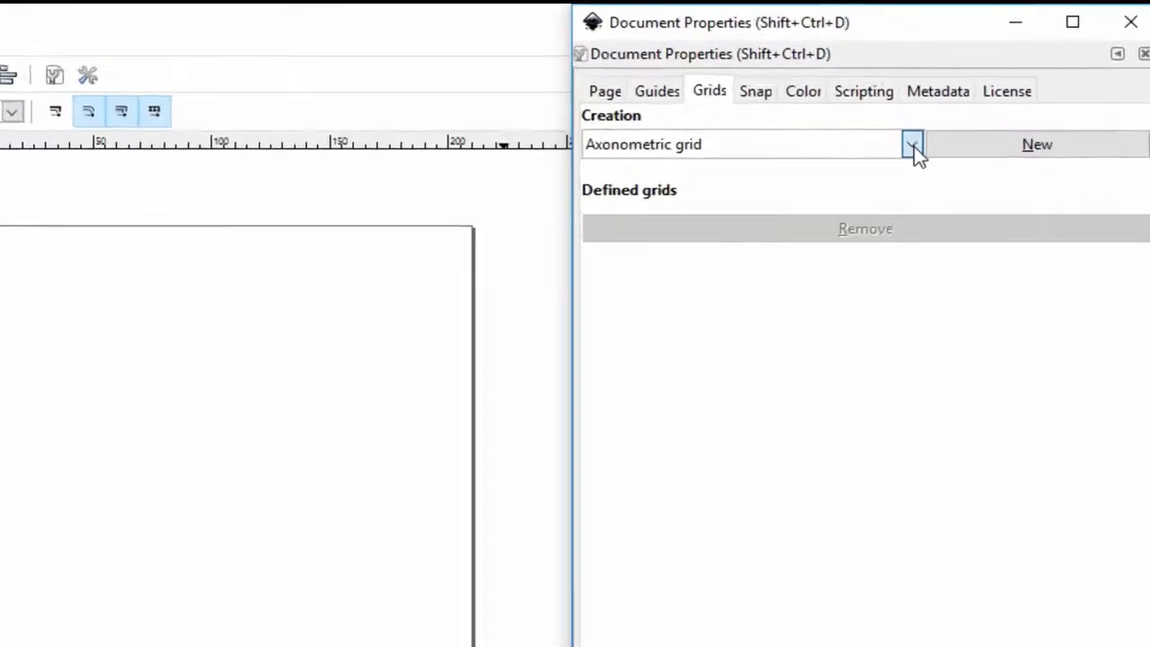
pyautogui.click(912, 146)
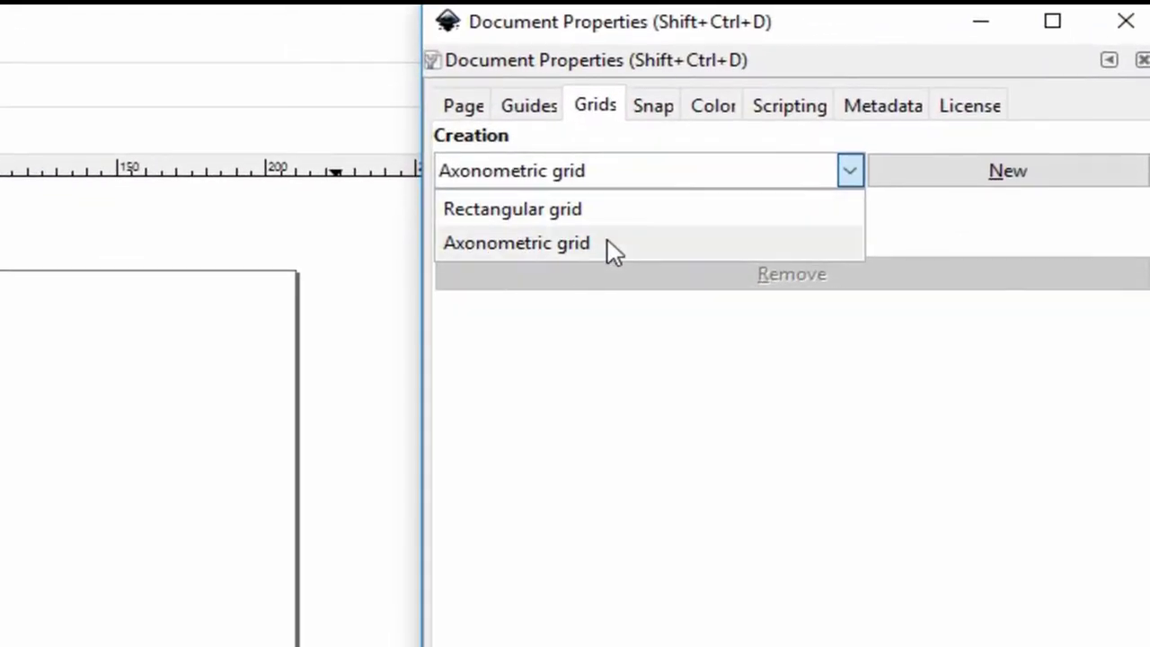
pyautogui.click(613, 250)
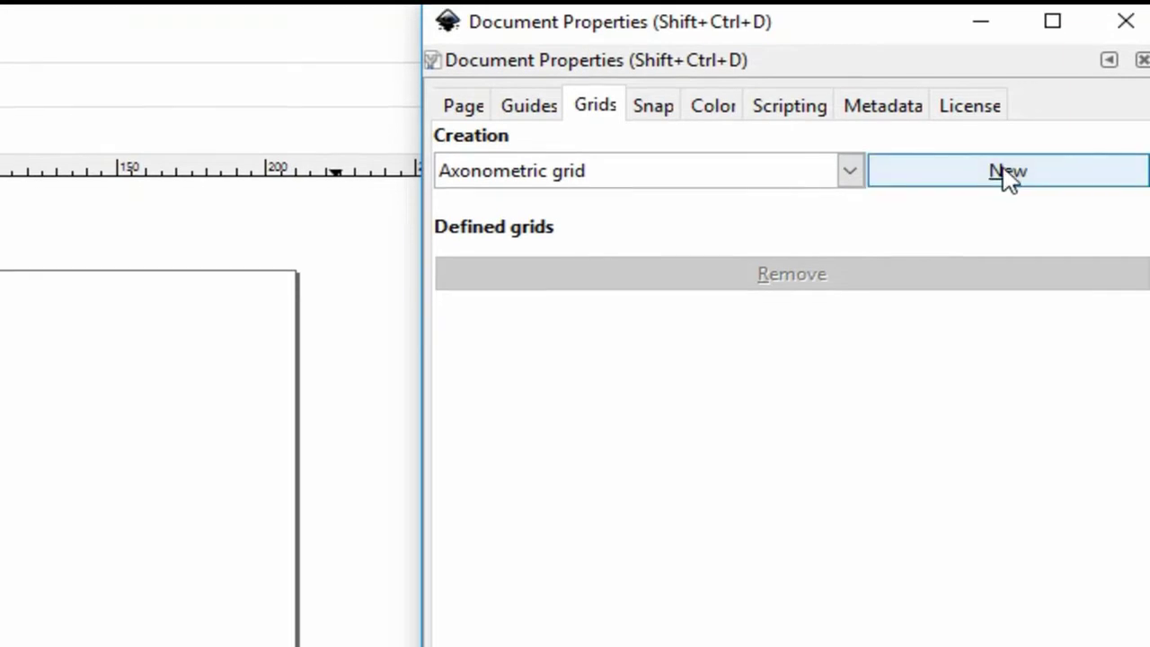
pyautogui.click(1006, 179)
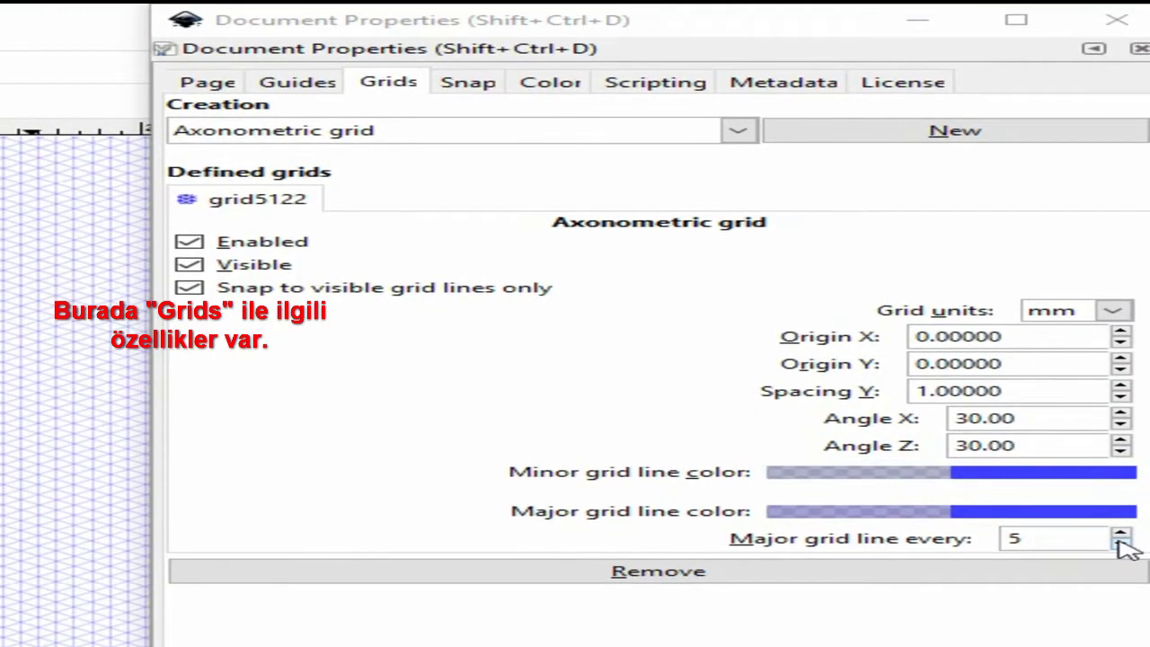
# - Set major grid lines every 4, keeping Angle X and Angle Z at 30°
pyautogui.click(1120, 540)
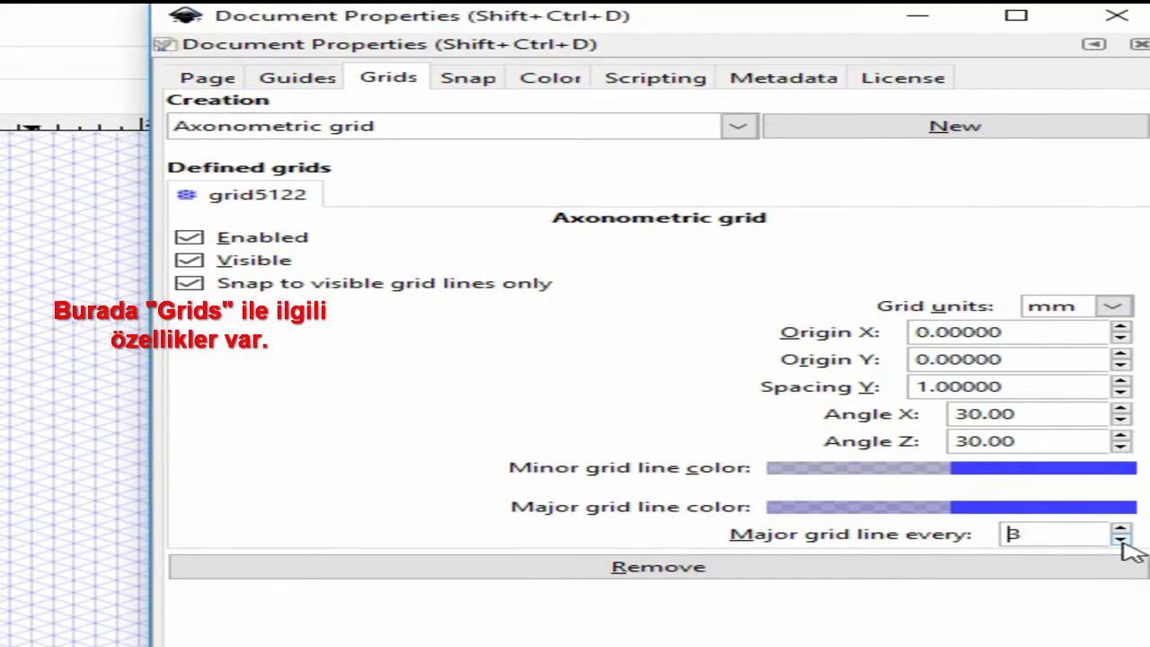
pyautogui.click(1121, 529)
pyautogui.click(1120, 529)
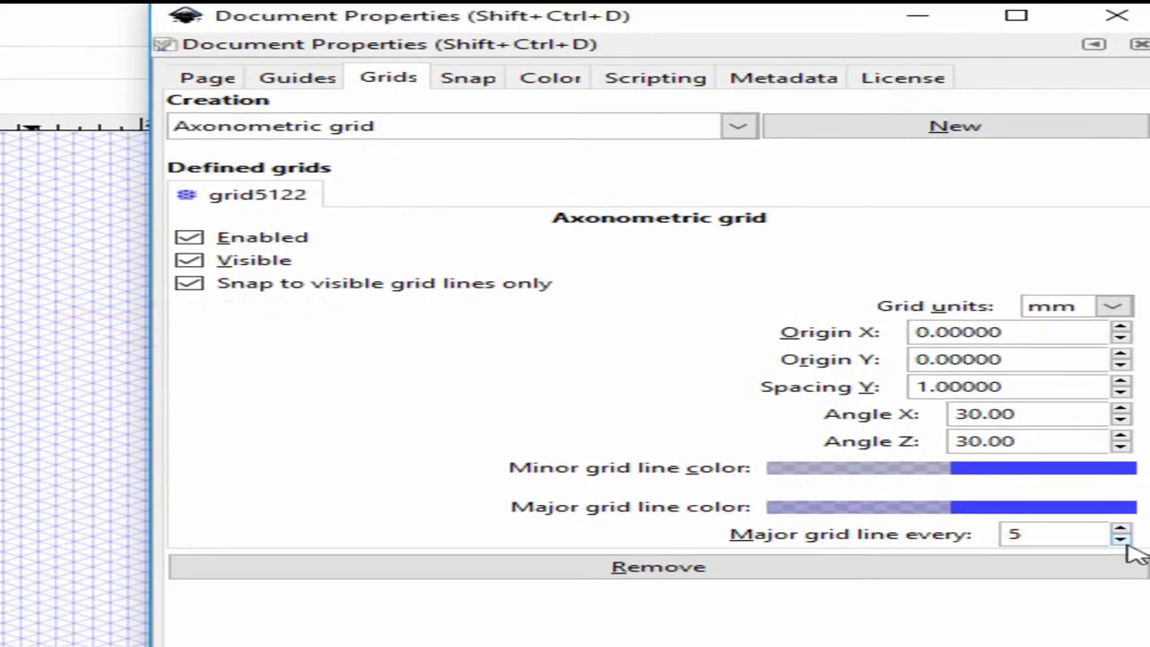
pyautogui.click(1120, 540)
pyautogui.click(979, 443)
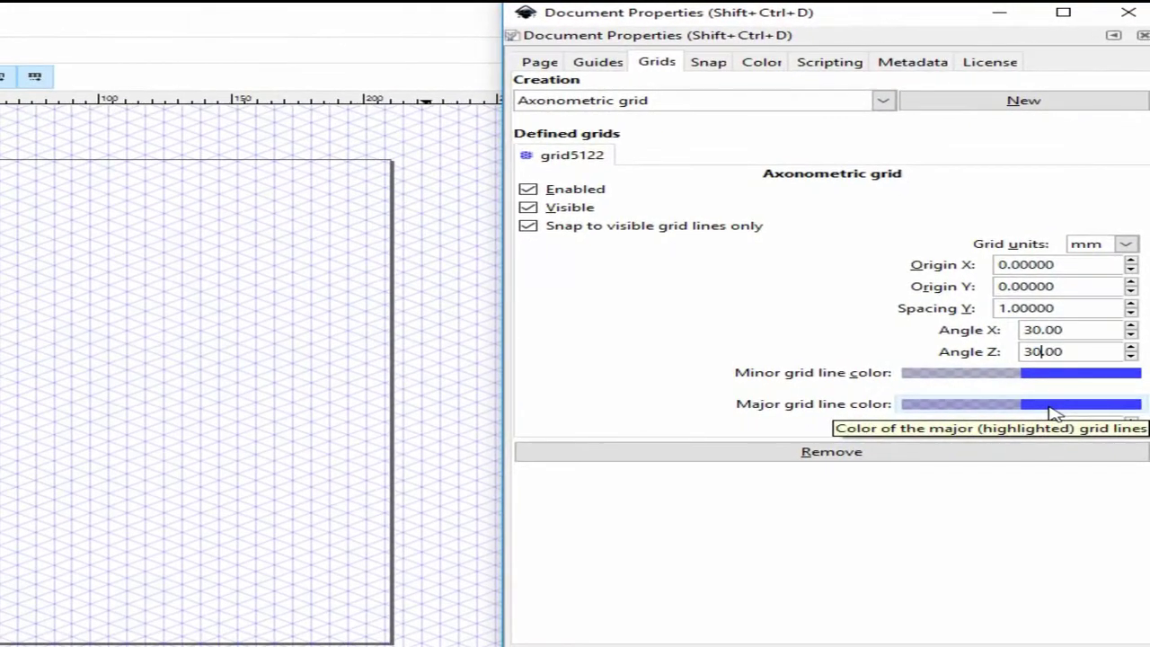
pyautogui.press('BackSpace')
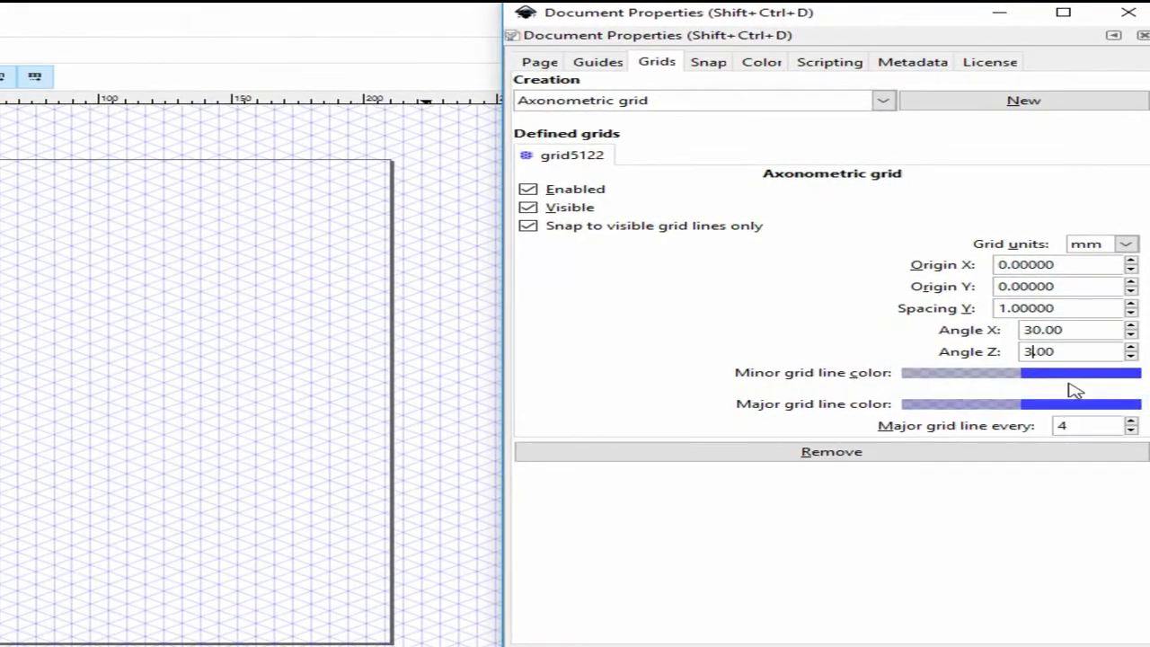
pyautogui.click(1042, 333)
pyautogui.press('BackSpace')
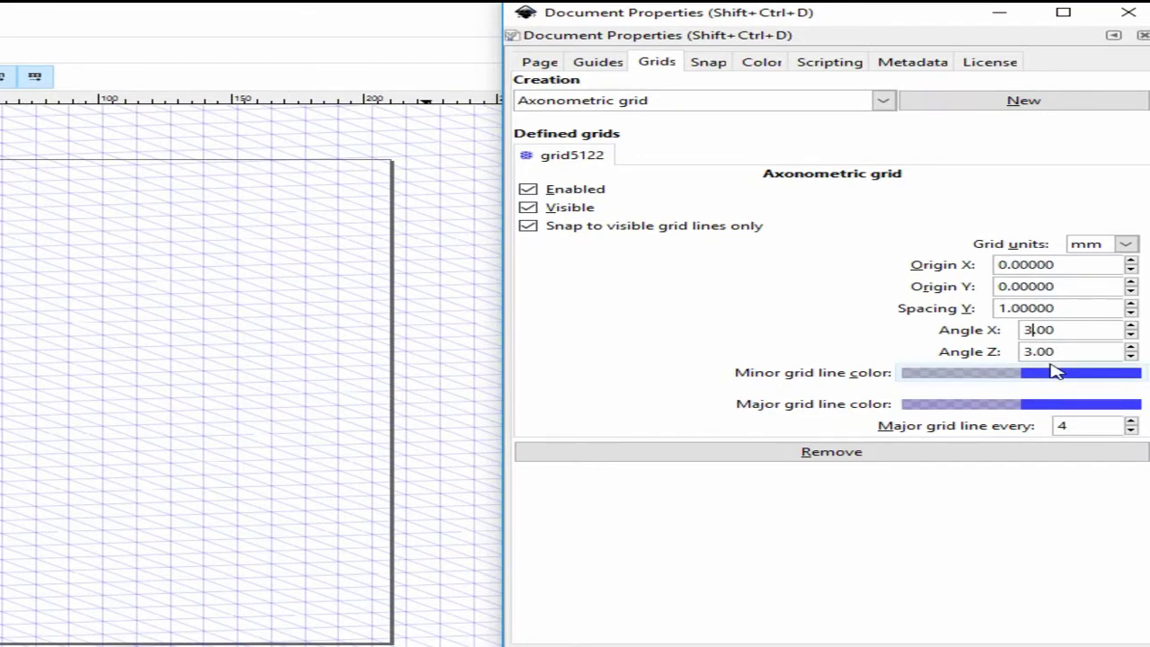
pyautogui.click(1033, 331)
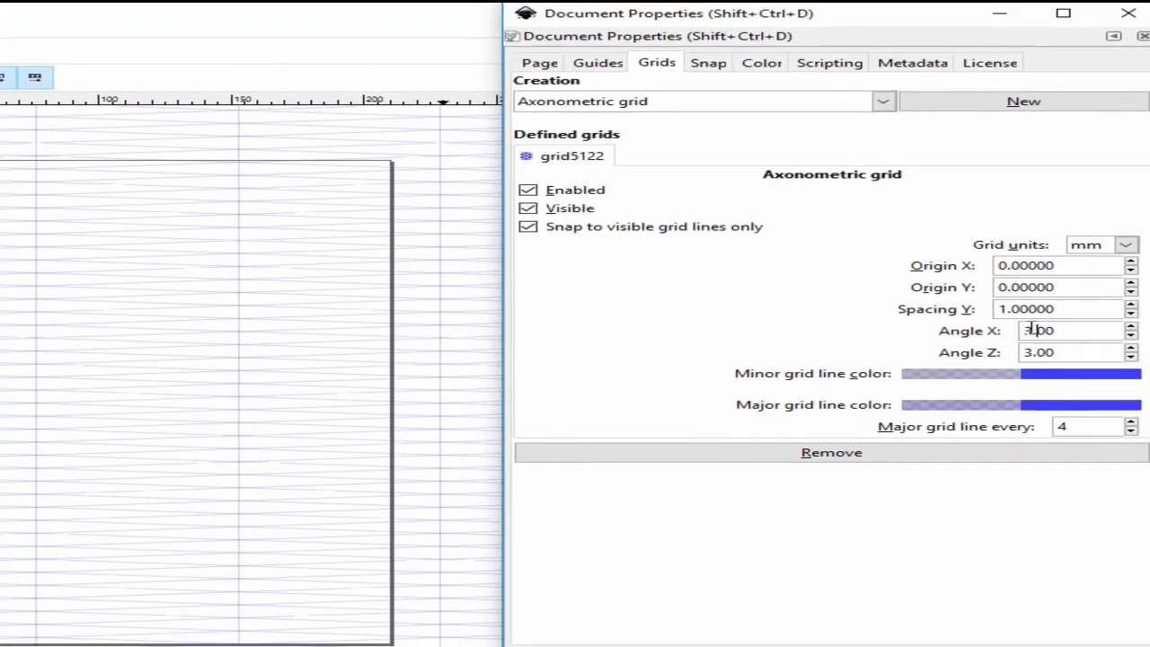
pyautogui.click(303, 367)
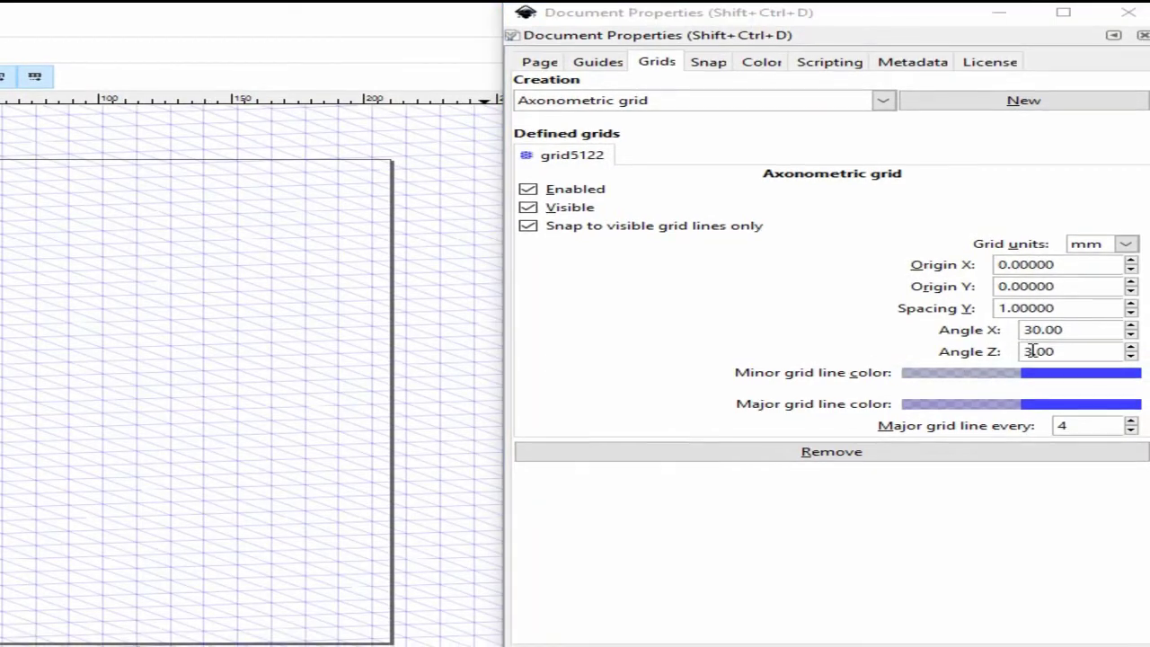
pyautogui.click(1029, 354)
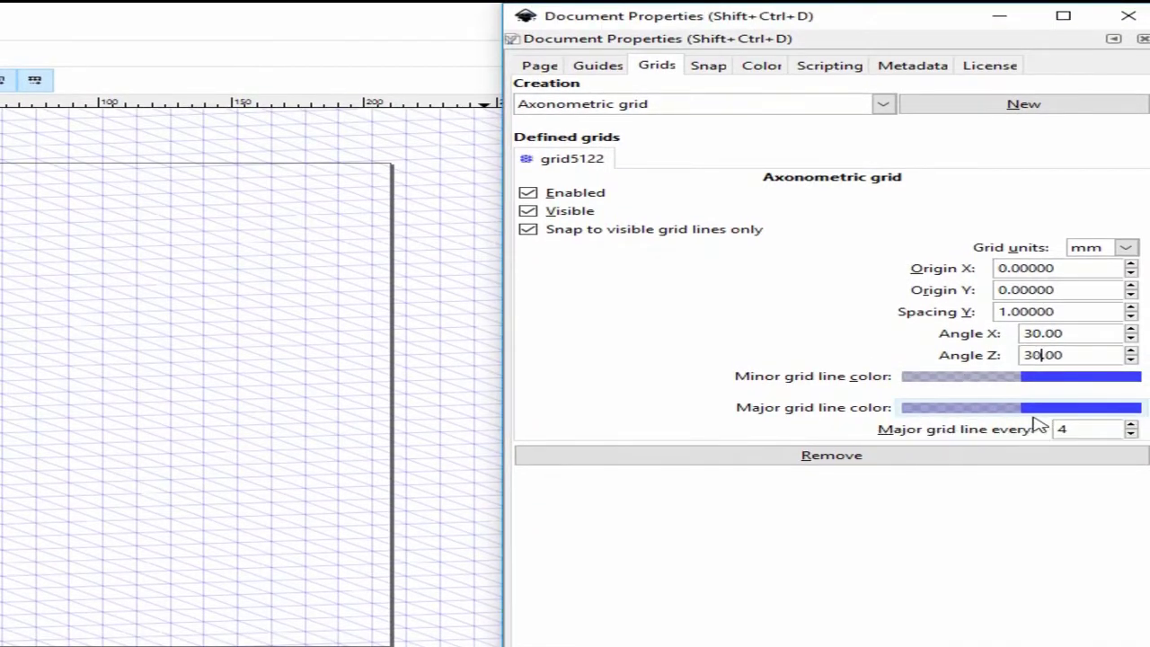
pyautogui.press('Return')
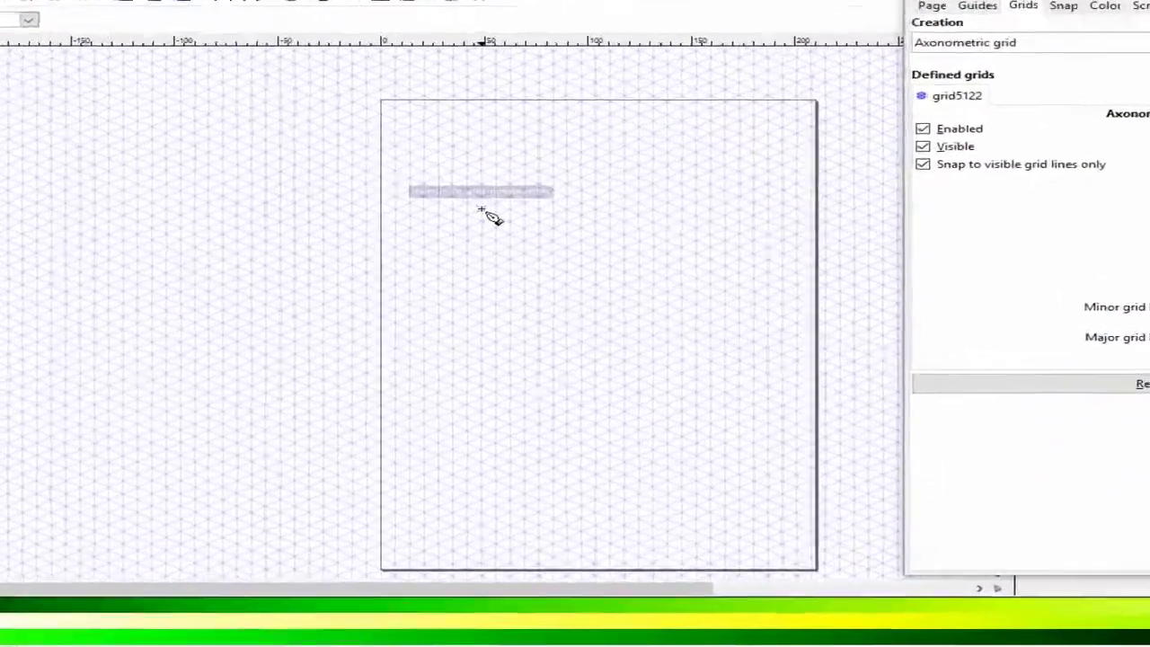
# - Draw a closed four-node tall parallelogram front face snapped to grid intersections
pyautogui.click(490, 229)
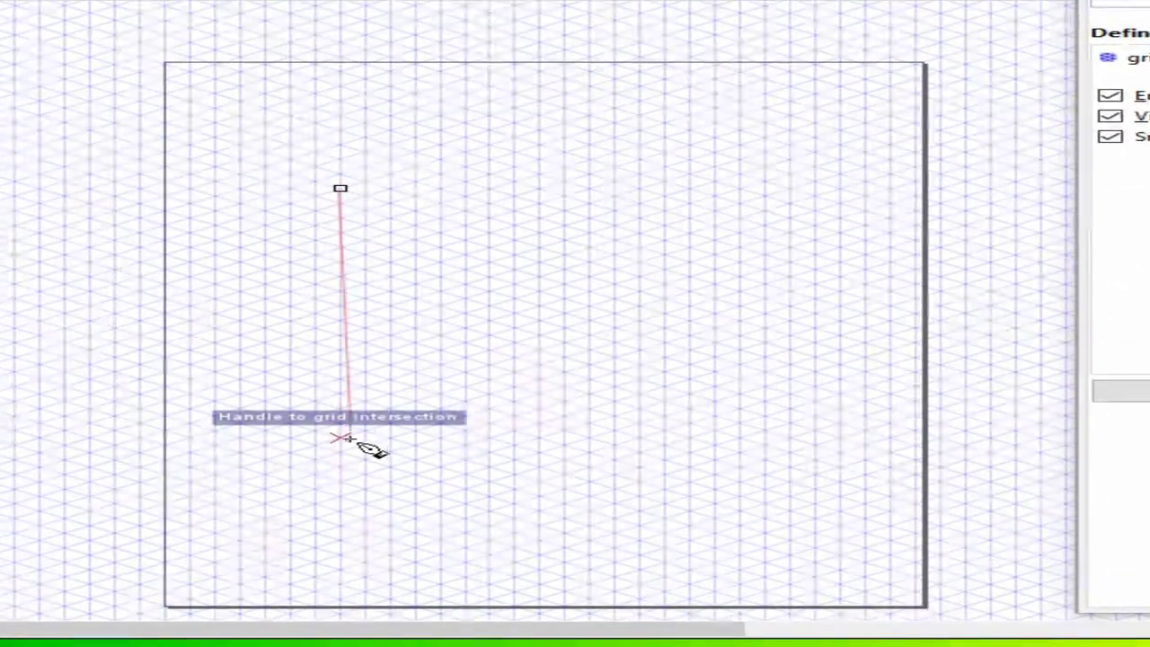
pyautogui.click(340, 438)
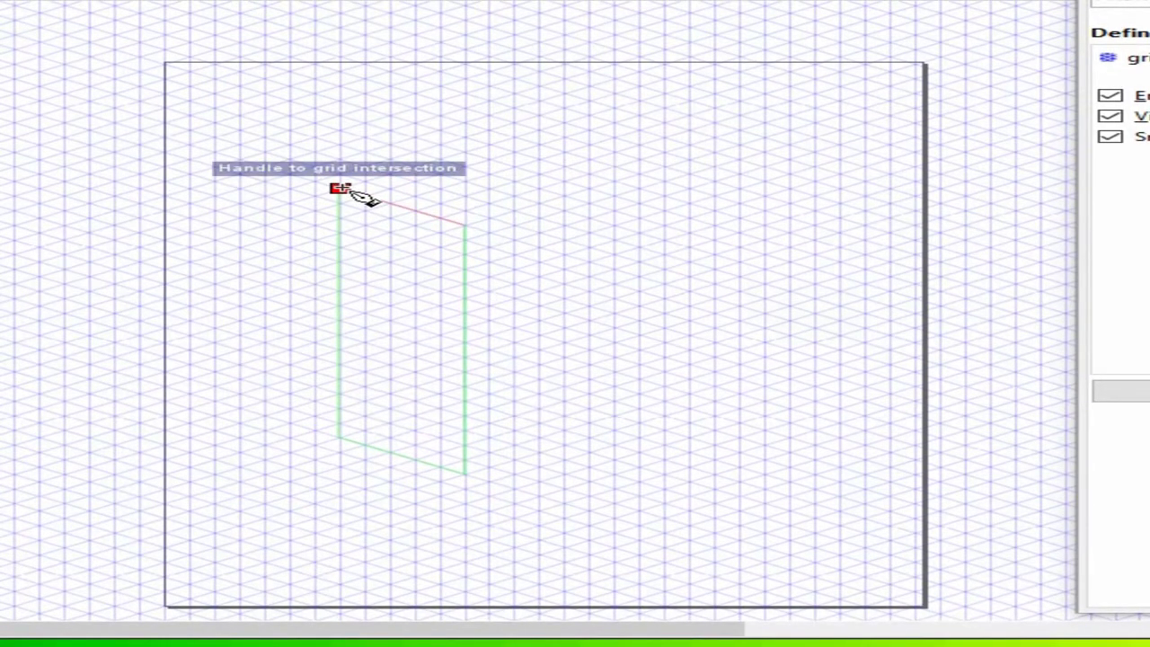
pyautogui.click(339, 188)
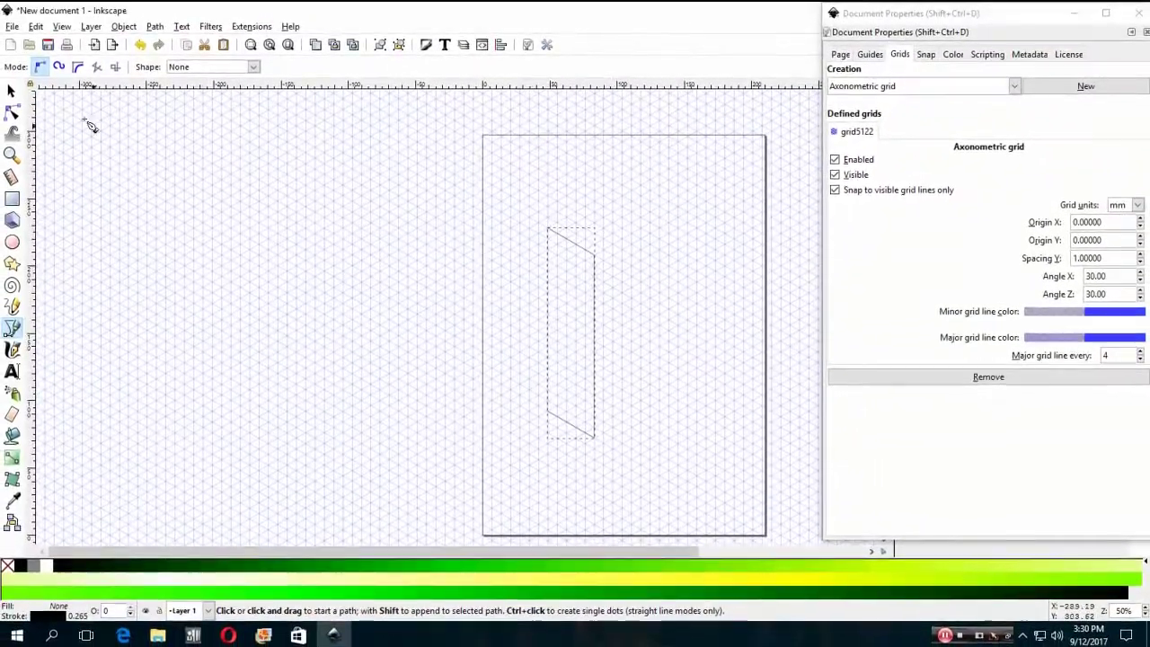
pyautogui.click(11, 90)
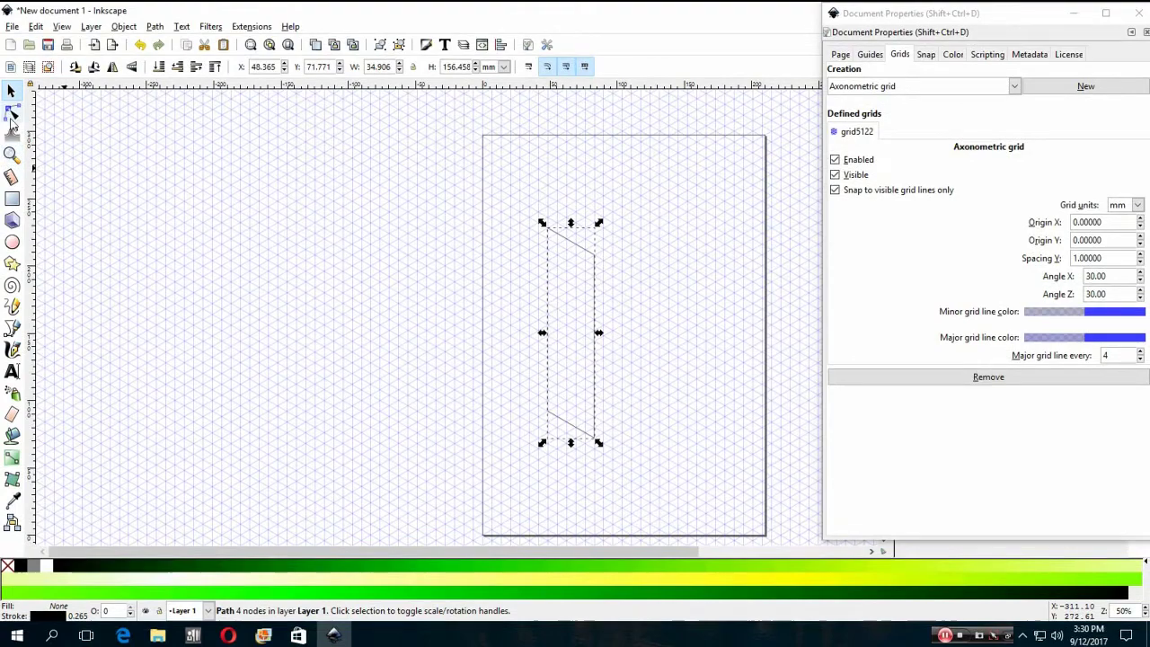
# - Draw a small window parallelogram (about 7.193 × 12.458 mm) near the face top and zoom in
pyautogui.click(12, 112)
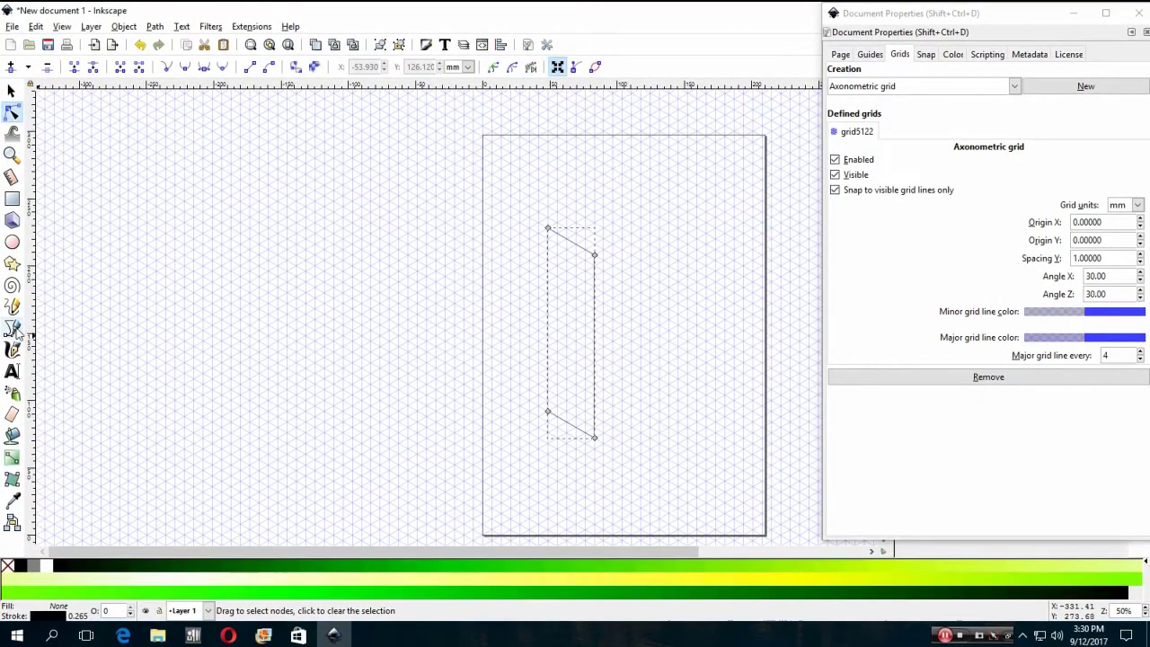
pyautogui.click(12, 329)
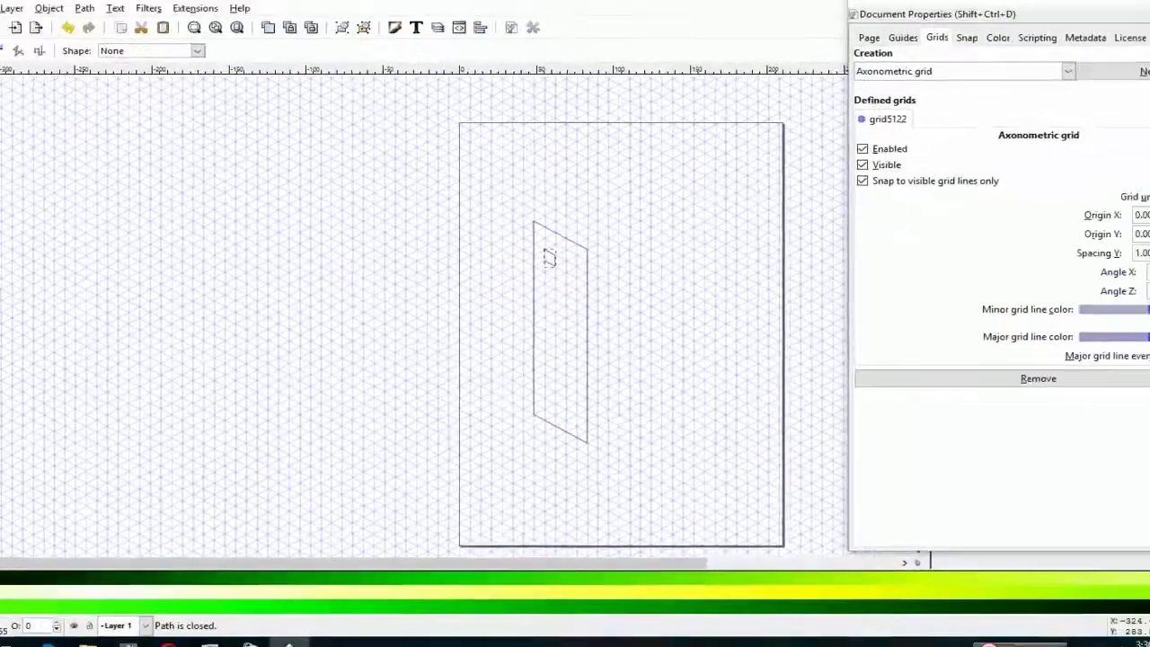
pyautogui.press('z')
pyautogui.click(619, 241)
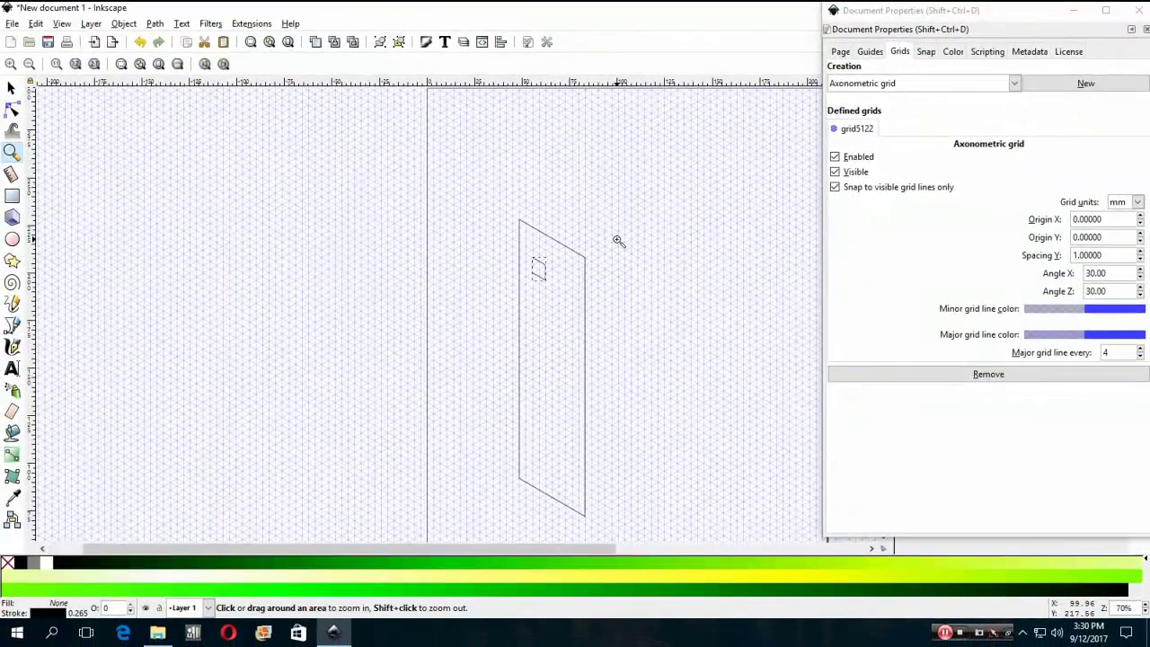
pyautogui.click(618, 241)
pyautogui.scroll(-2, 619, 241)
pyautogui.scroll(-2, 619, 242)
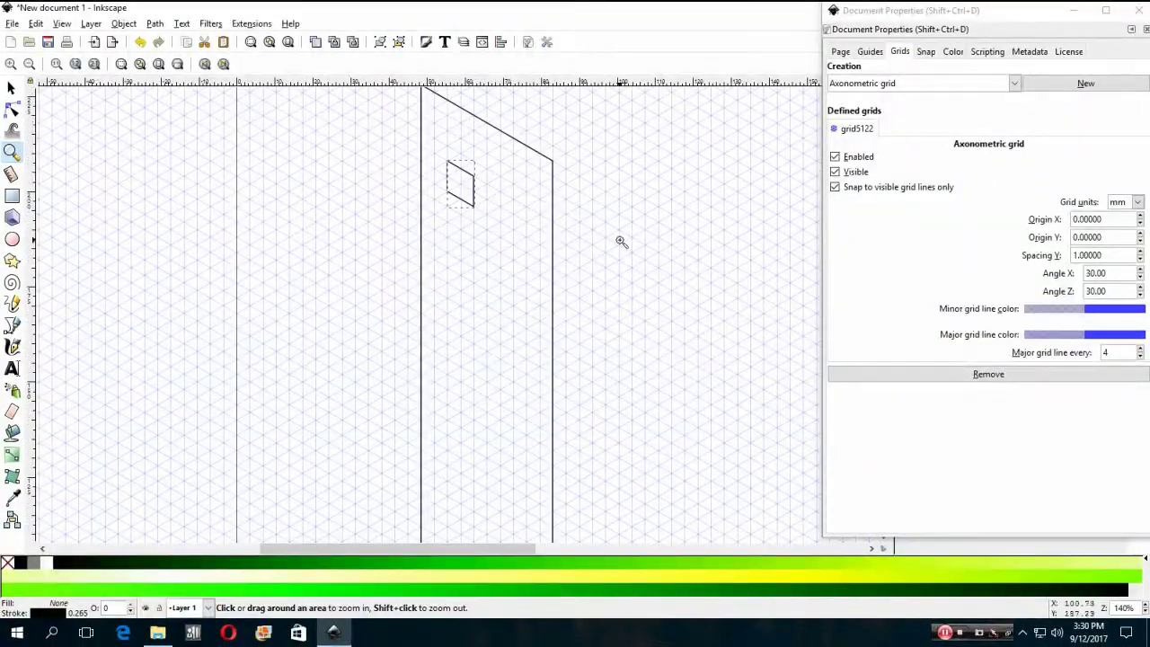
pyautogui.scroll(-3, 623, 244)
pyautogui.scroll(1, 626, 247)
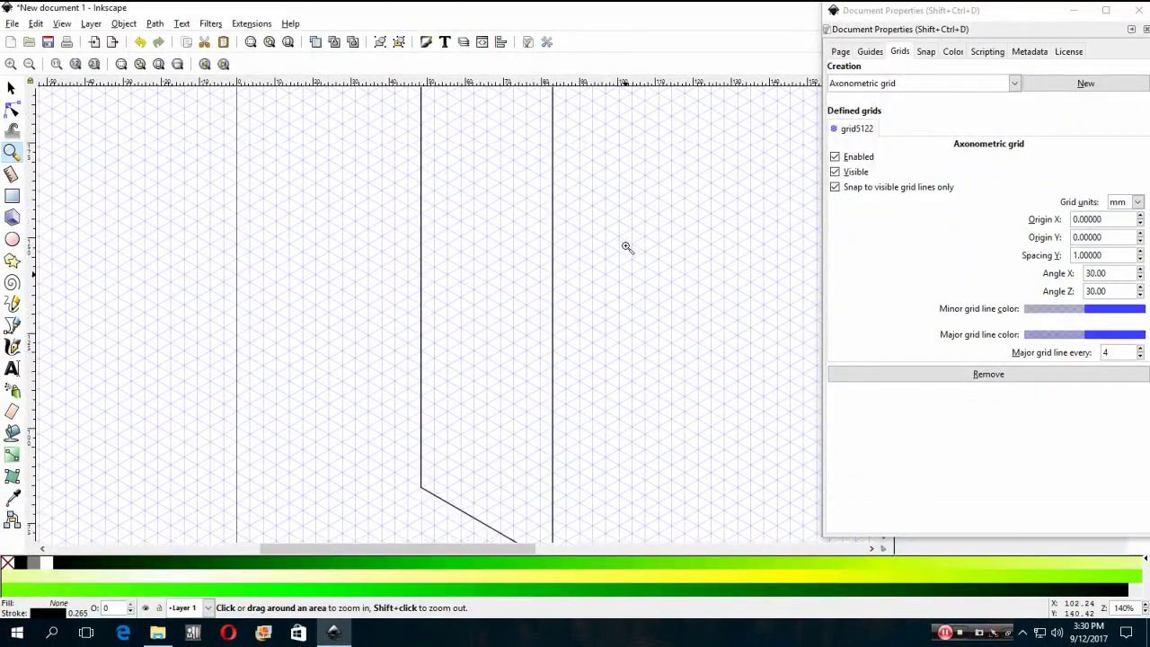
pyautogui.scroll(3, 626, 248)
pyautogui.scroll(2, 628, 248)
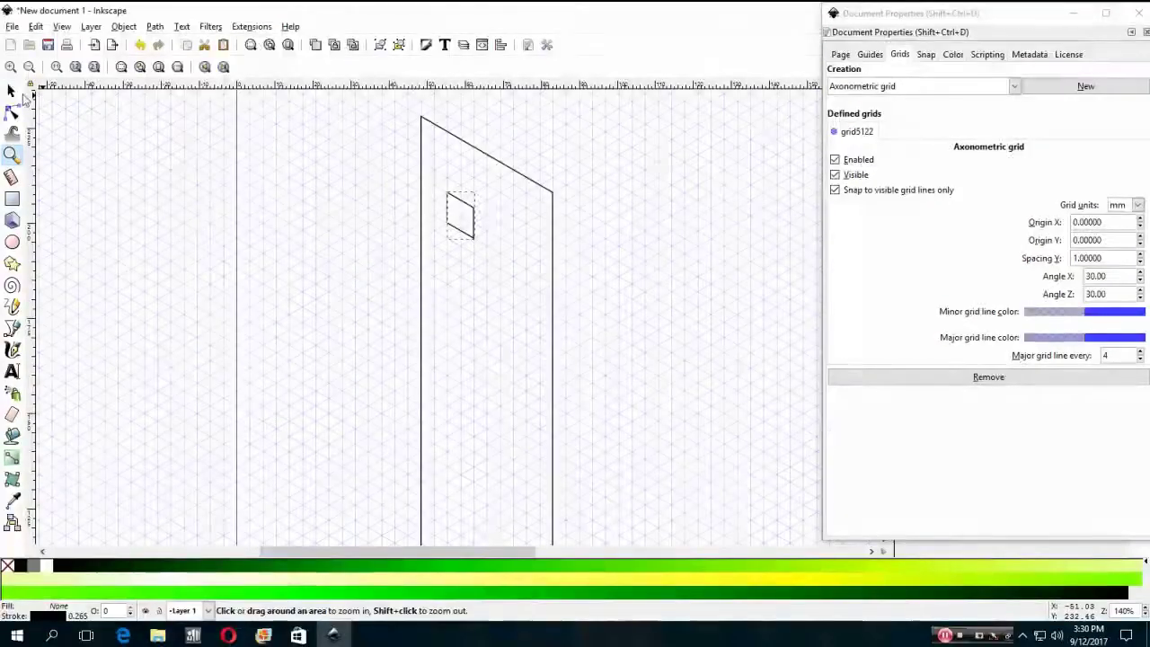
pyautogui.press('s')
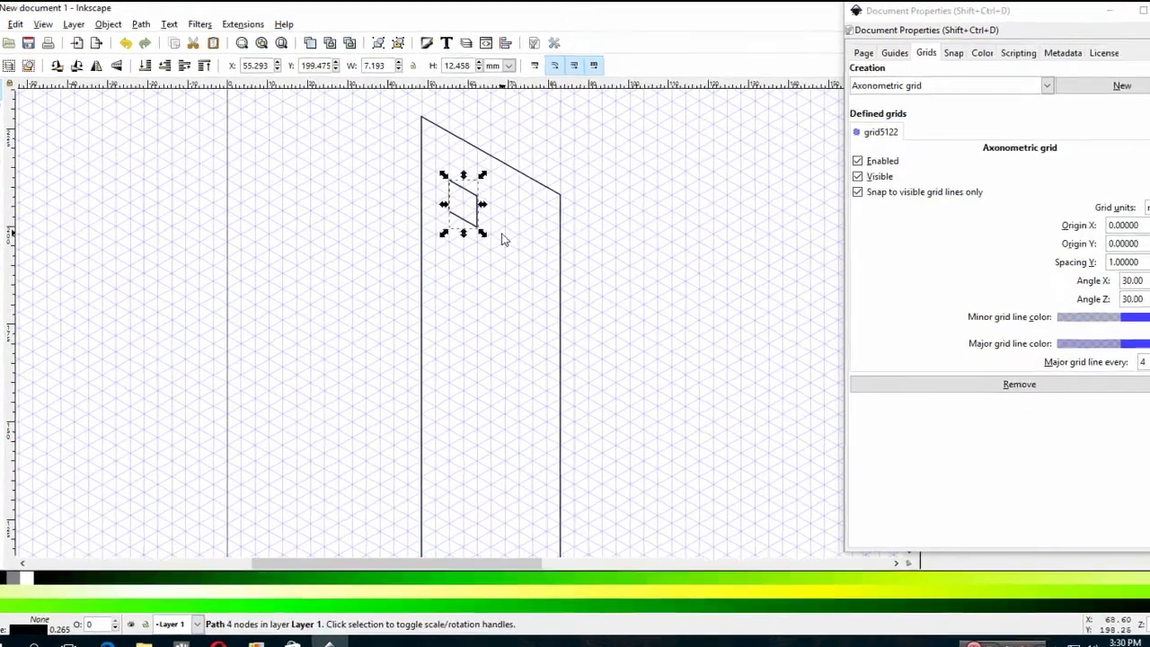
# - Copy the window, place the duplicate to its right, then select both windows
pyautogui.moveTo(475, 186); pyautogui.dragTo(476, 187)
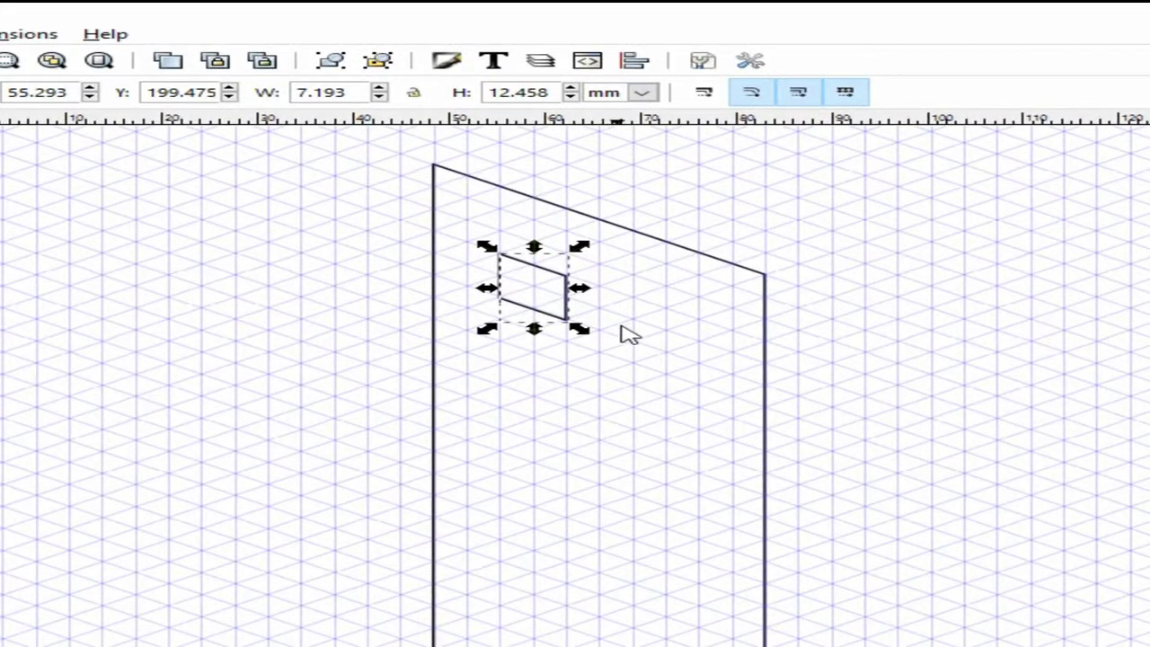
pyautogui.hotkey('ctrl', 'c')
pyautogui.hotkey('ctrl', 'v')
pyautogui.moveTo(689, 333); pyautogui.dragTo(681, 342)
pyautogui.press('Escape')
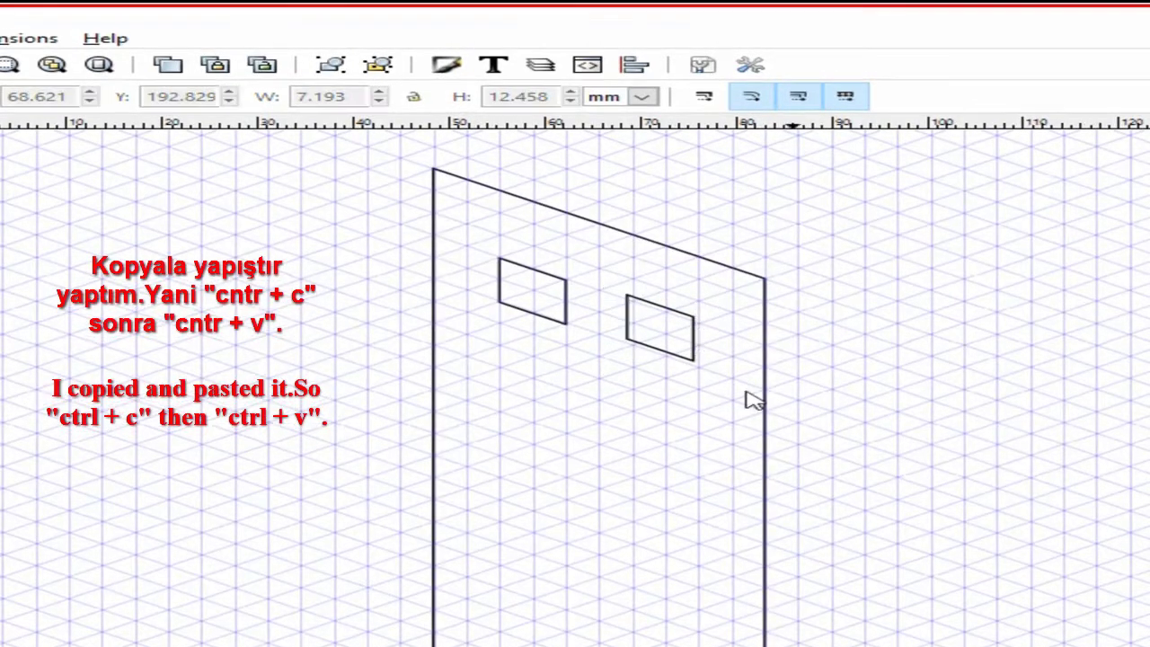
pyautogui.click(694, 334)
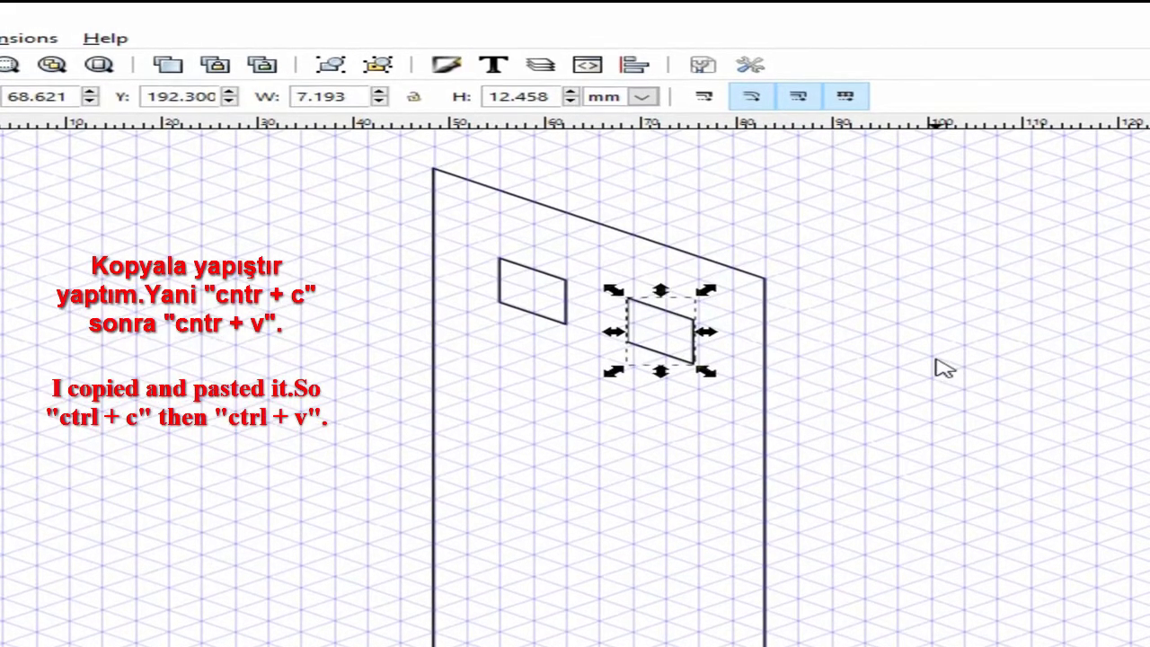
pyautogui.click(937, 367)
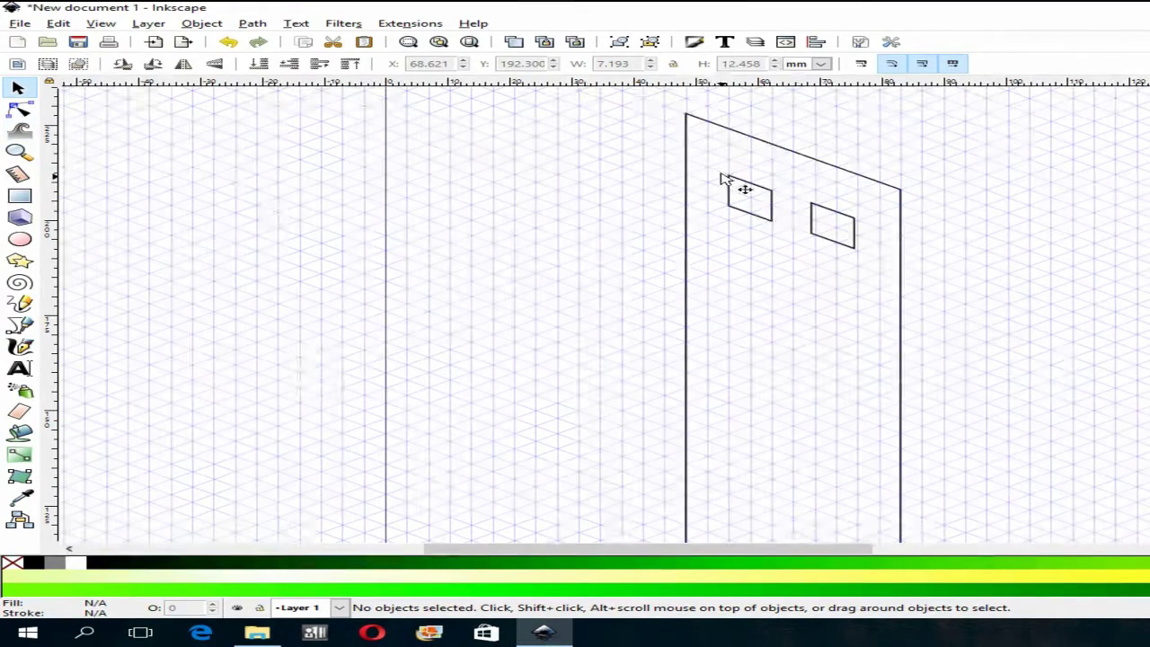
pyautogui.moveTo(712, 170); pyautogui.dragTo(793, 263)
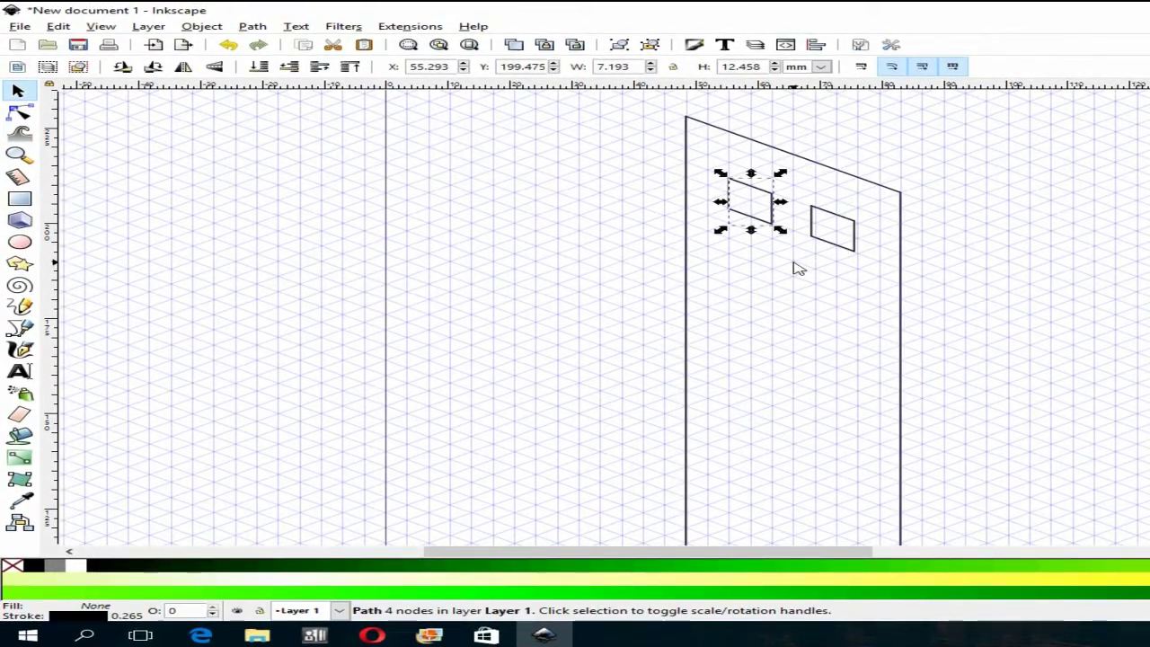
pyautogui.keyDown('shift'); pyautogui.click(814, 235); pyautogui.keyUp('shift')
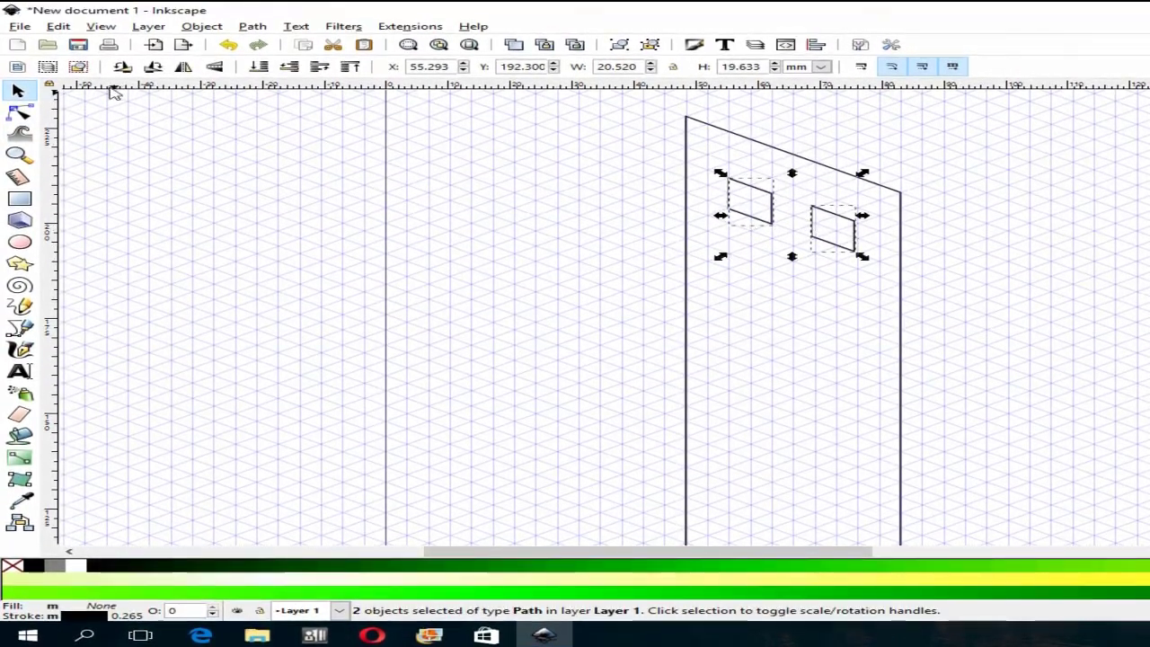
# - Tile both windows as 3 rows × 2 columns with 50% column and 25% row shifts
pyautogui.click(57, 26)
pyautogui.moveTo(199, 299)
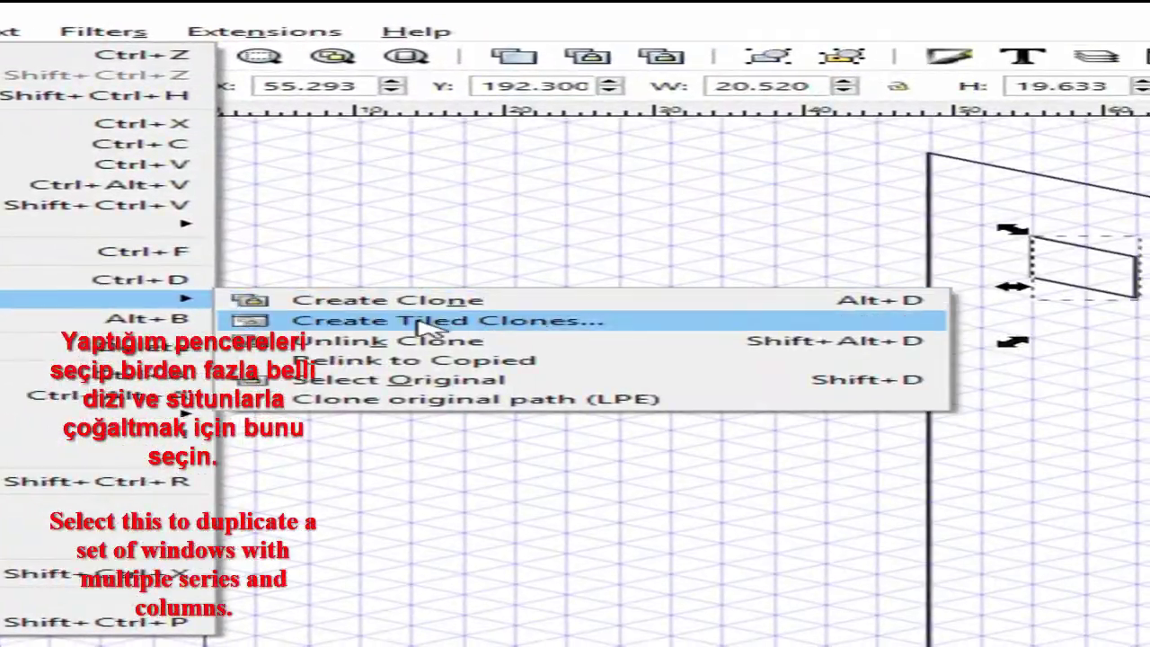
pyautogui.click(429, 324)
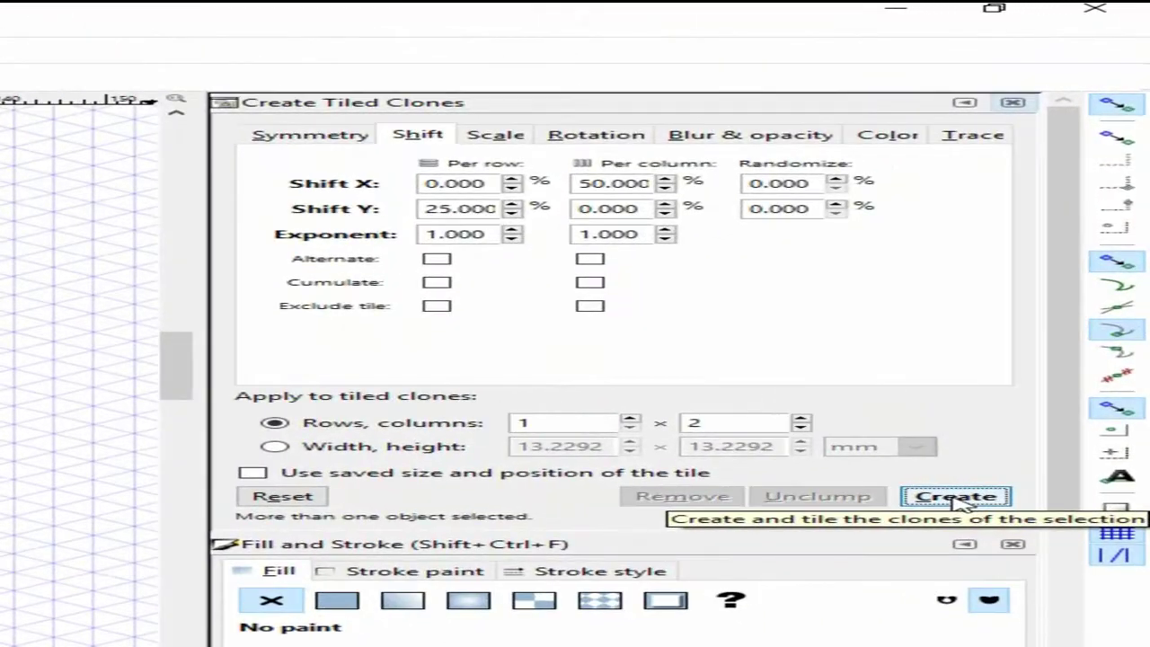
pyautogui.click(959, 497)
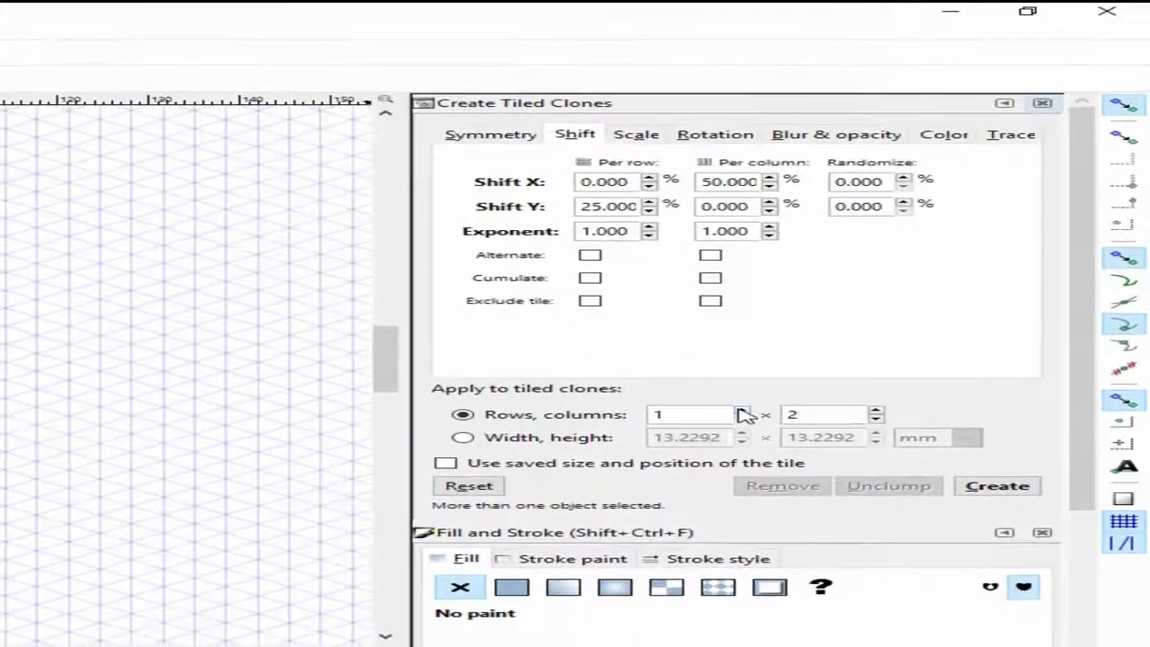
pyautogui.click(630, 422)
pyautogui.click(630, 422)
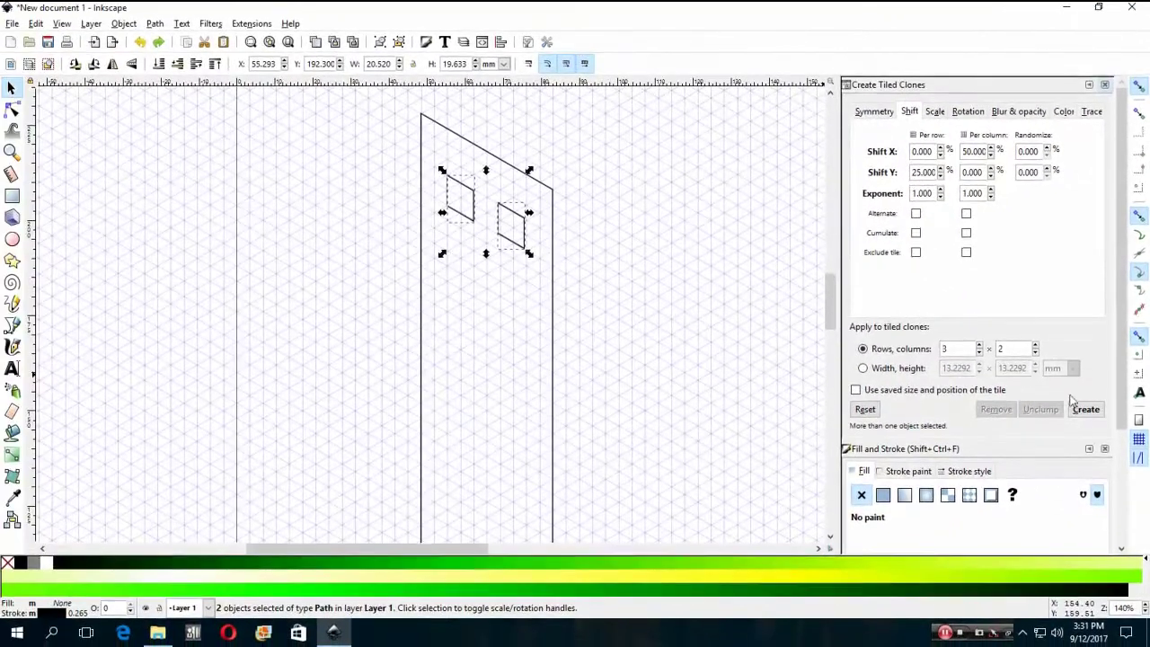
pyautogui.click(1086, 412)
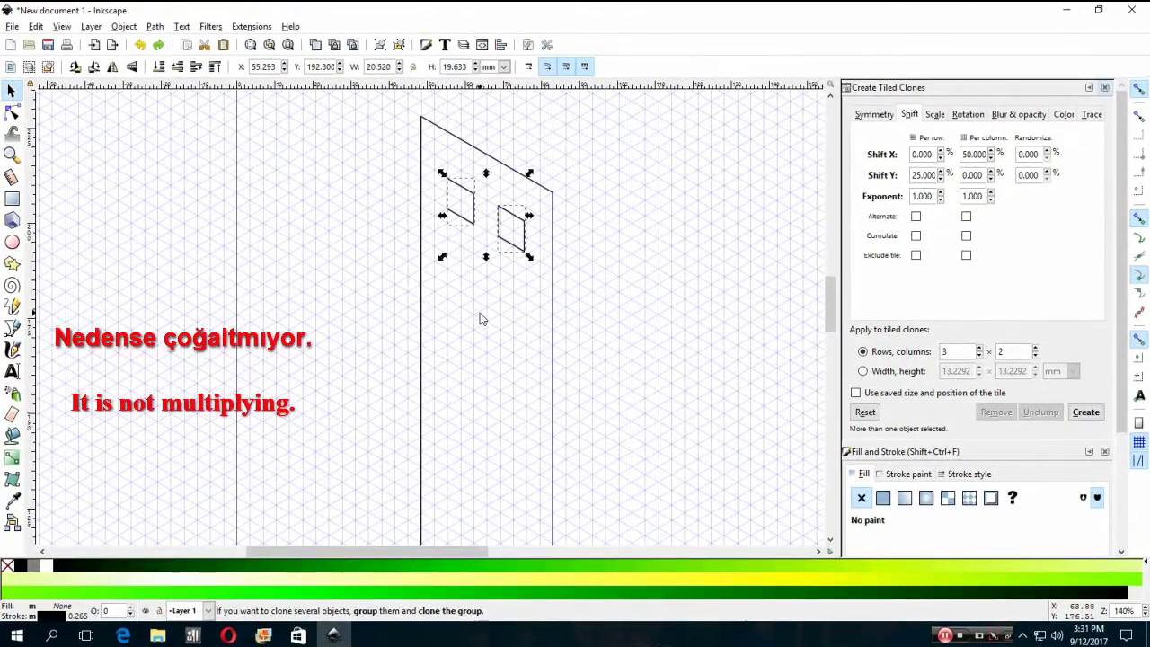
pyautogui.click(480, 313)
pyautogui.moveTo(441, 176); pyautogui.dragTo(524, 252)
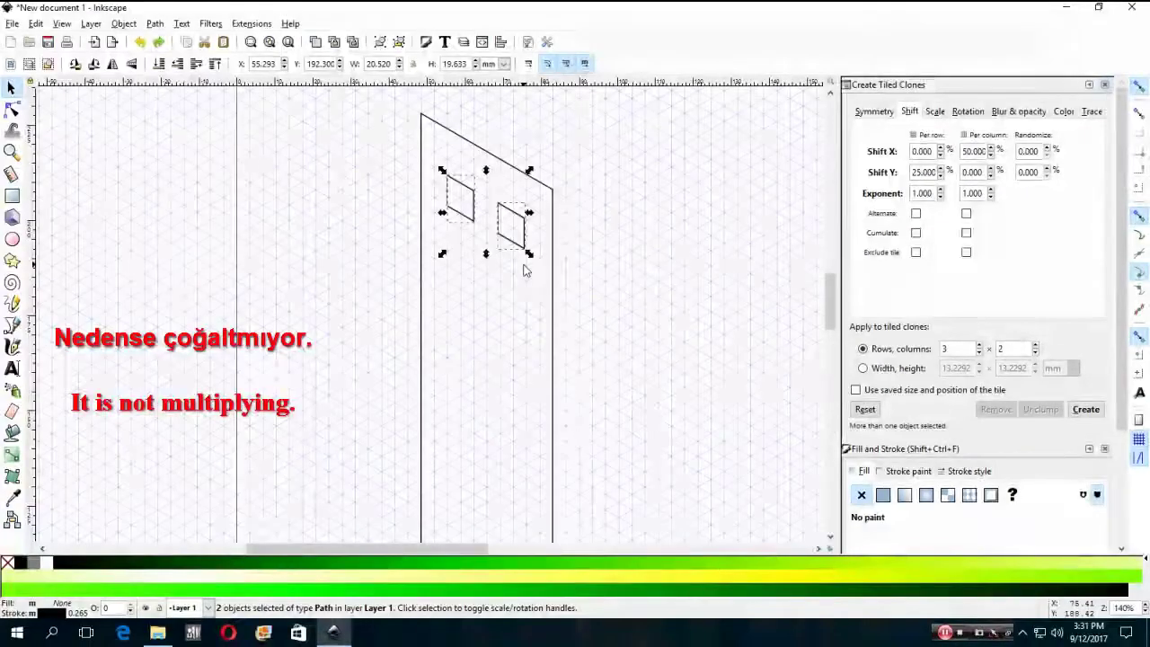
pyautogui.click(1079, 415)
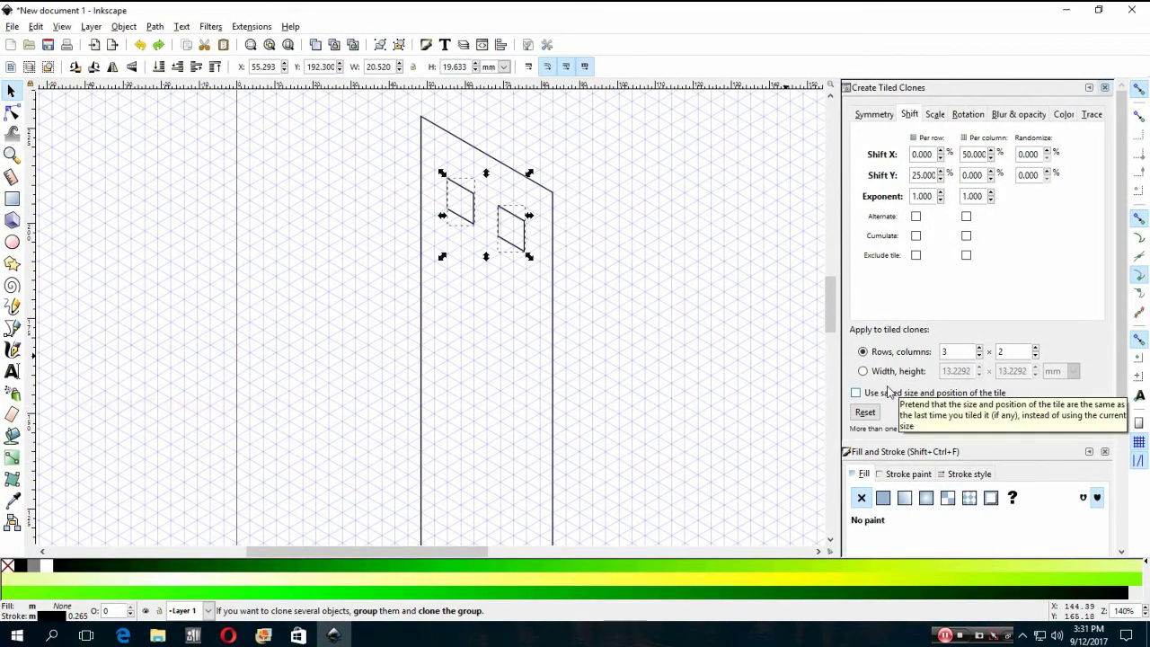
pyautogui.click(575, 301)
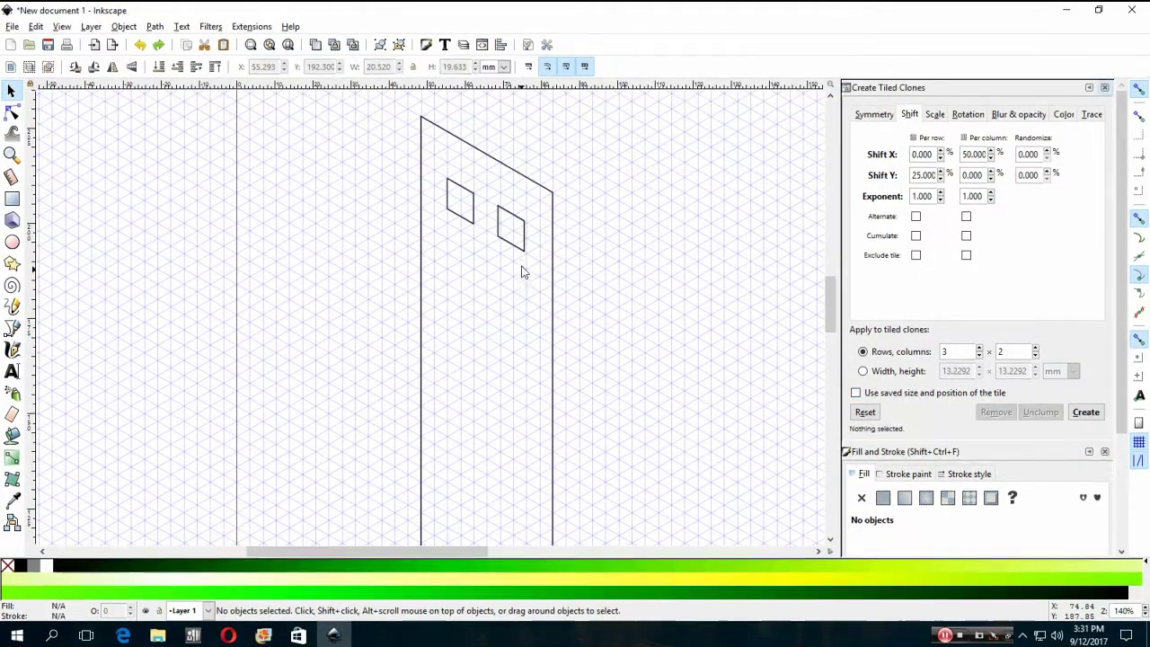
pyautogui.click(525, 242)
pyautogui.keyDown('shift'); pyautogui.click(460, 211); pyautogui.keyUp('shift')
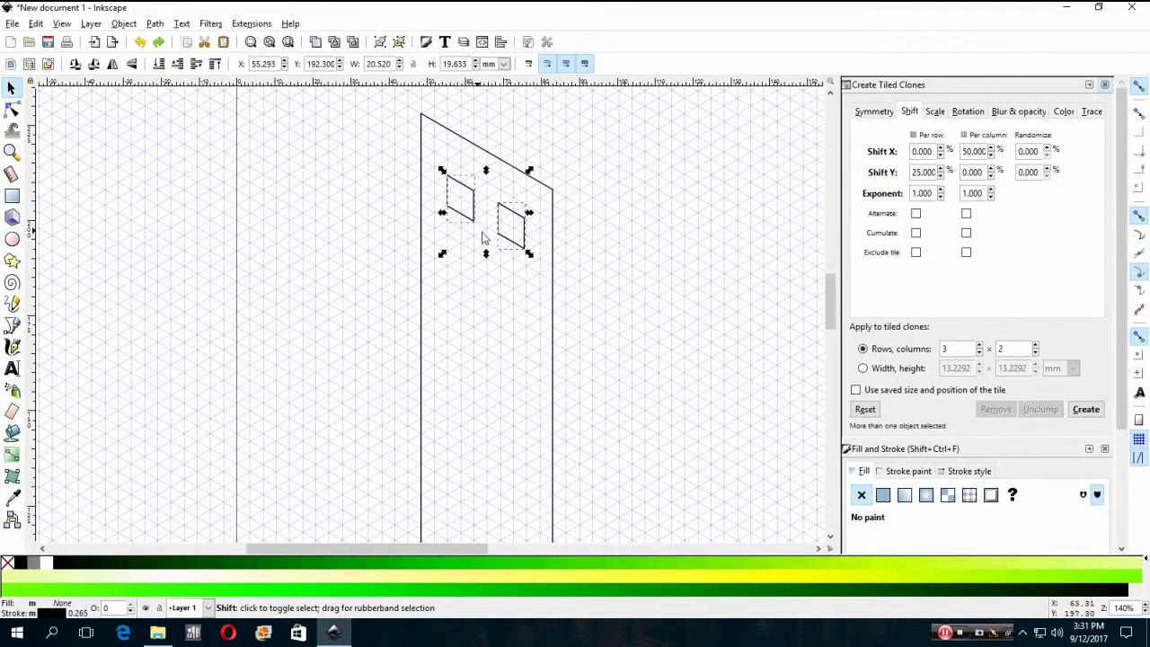
pyautogui.moveTo(508, 222)
pyautogui.mouseDown()
pyautogui.moveTo(507, 265)
pyautogui.moveTo(508, 220)
pyautogui.mouseUp()
pyautogui.scroll(-2, 665, 285)
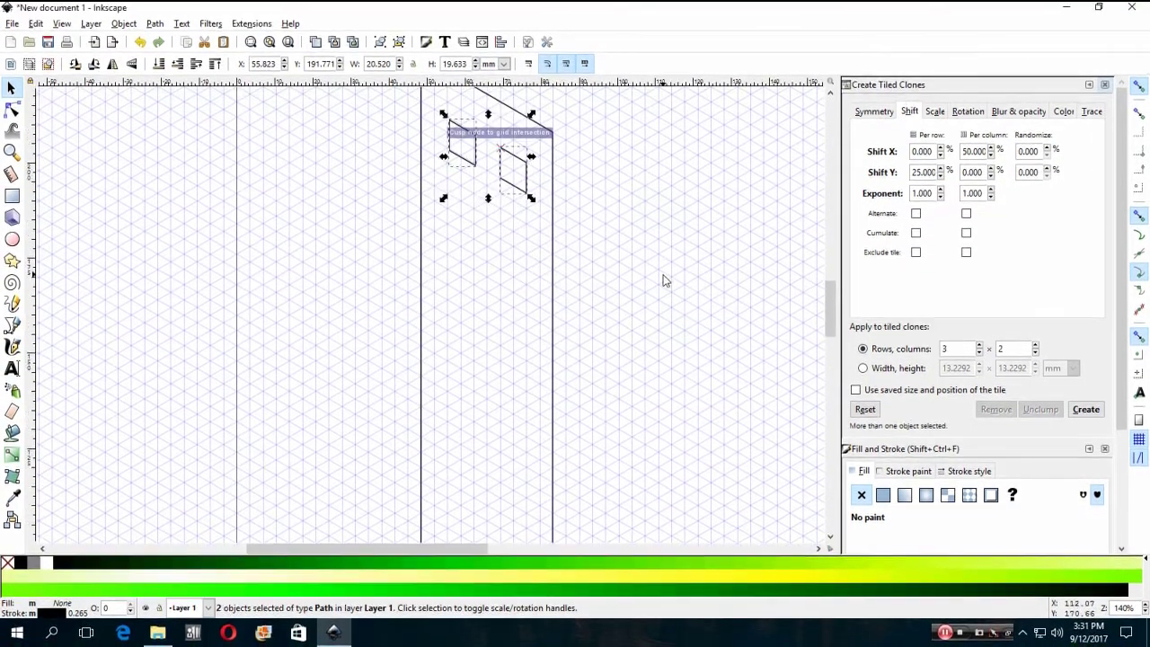
pyautogui.scroll(-3, 665, 285)
pyautogui.scroll(-3, 665, 285)
pyautogui.scroll(1, 665, 285)
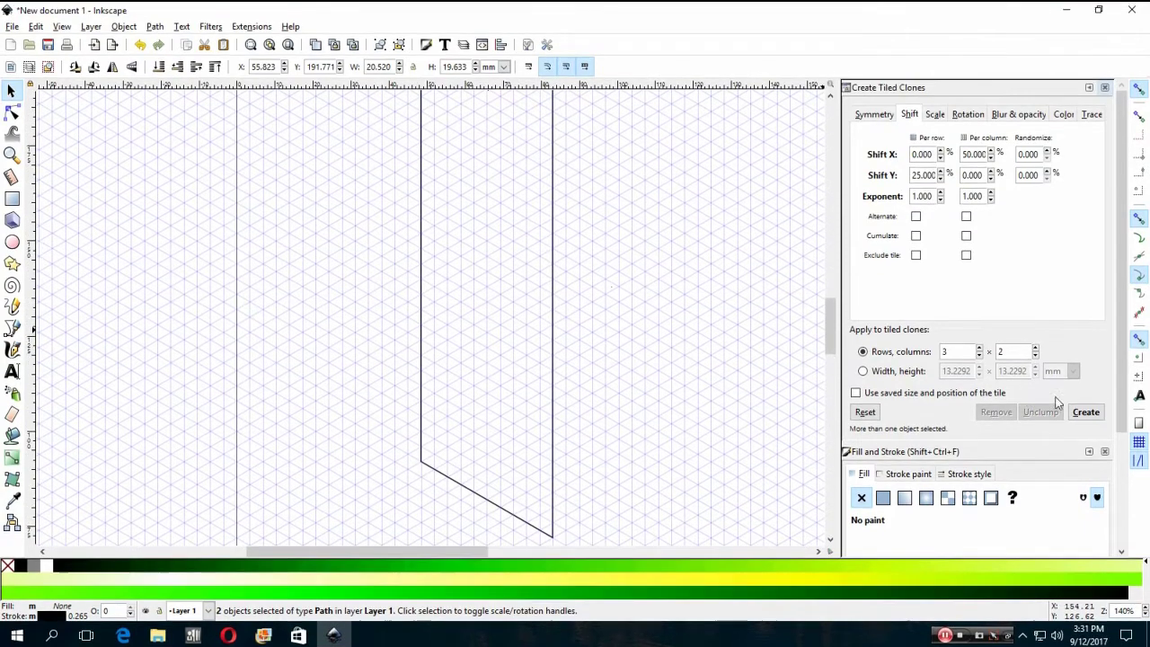
pyautogui.scroll(2, 612, 286)
pyautogui.scroll(2, 613, 286)
pyautogui.scroll(1, 613, 287)
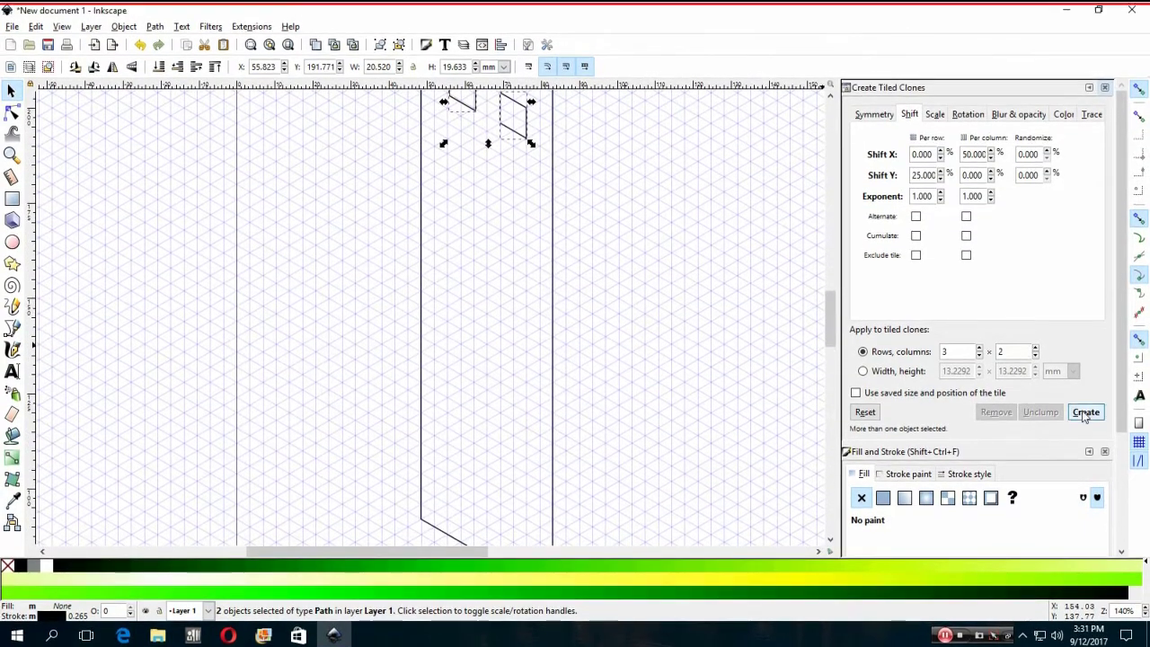
pyautogui.click(1086, 408)
pyautogui.scroll(2, 733, 332)
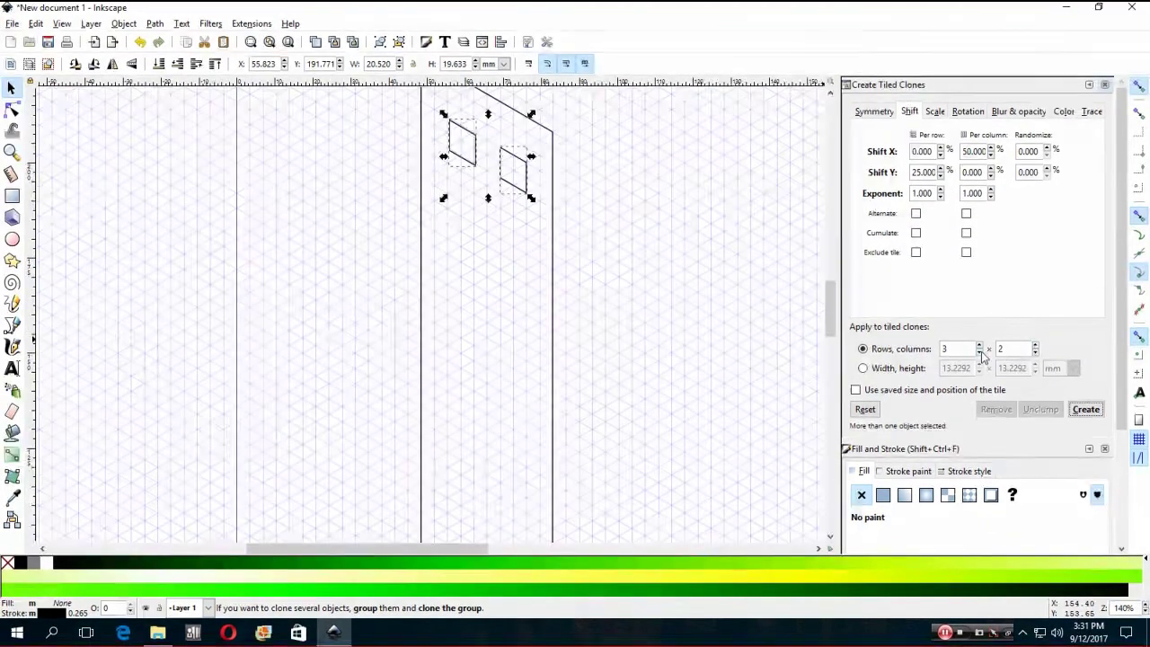
pyautogui.click(979, 353)
pyautogui.click(978, 353)
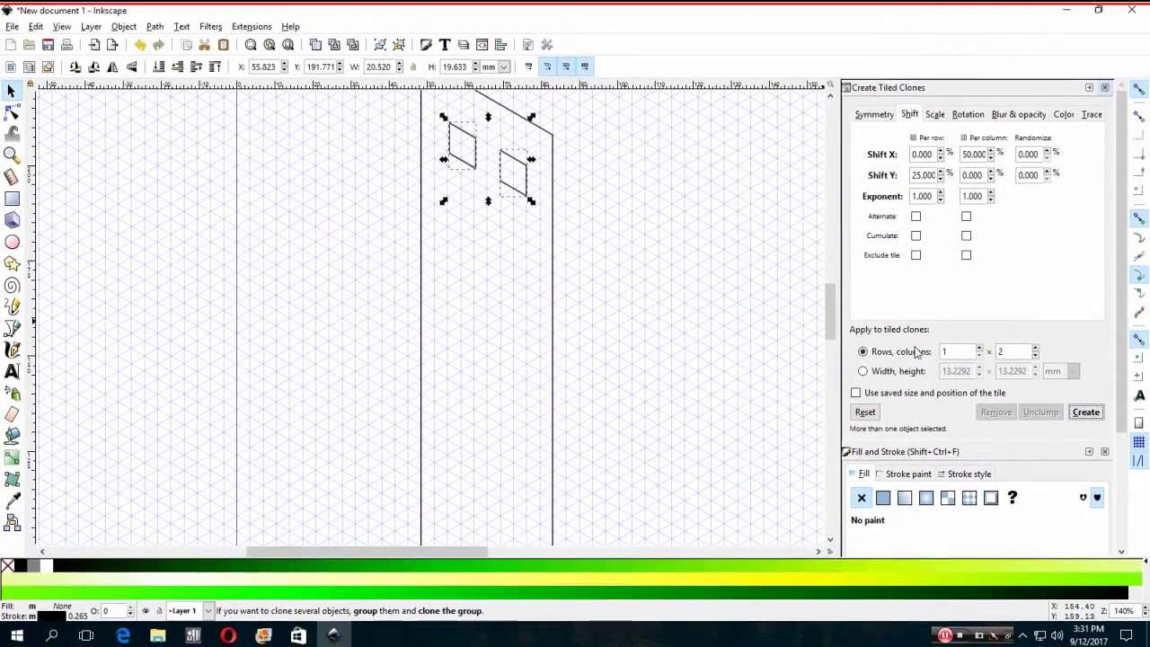
pyautogui.moveTo(835, 315); pyautogui.dragTo(835, 305)
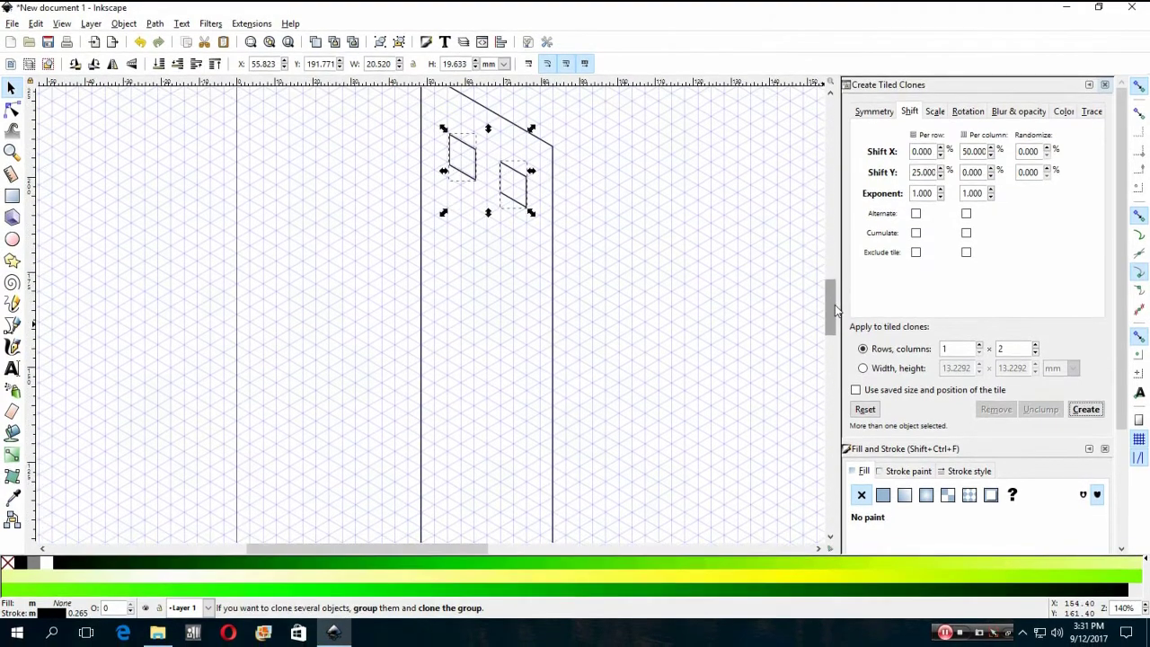
pyautogui.click(550, 263)
pyautogui.click(524, 199)
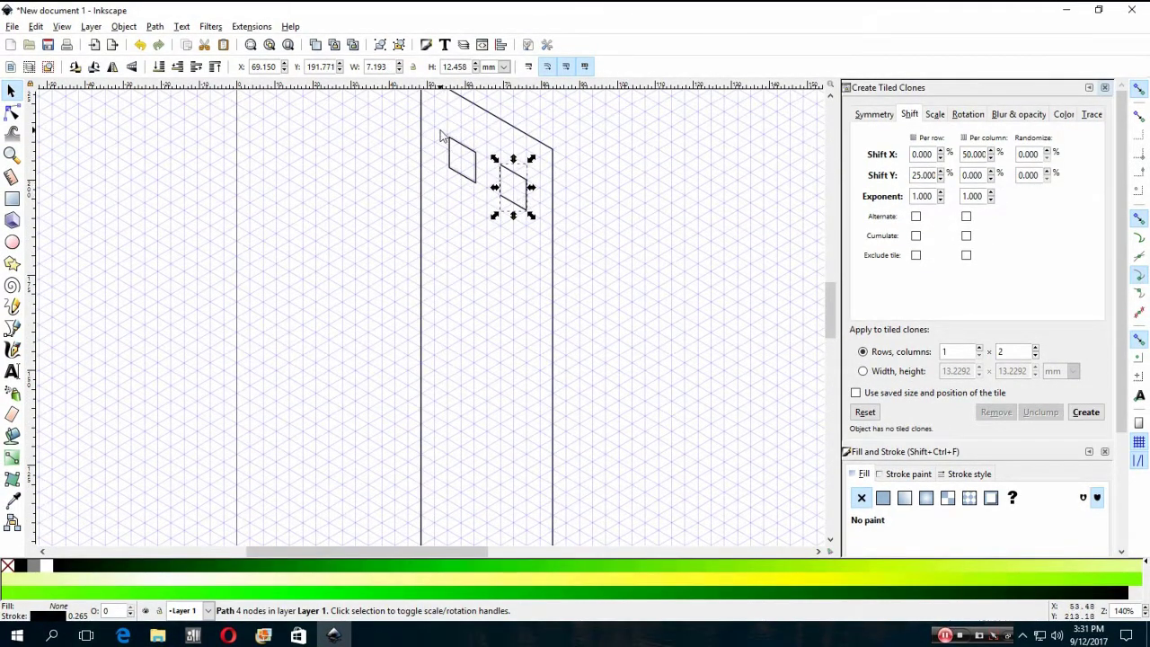
pyautogui.moveTo(440, 130); pyautogui.dragTo(489, 190)
pyautogui.keyDown('shift'); pyautogui.click(529, 192); pyautogui.keyUp('shift')
pyautogui.write('3')
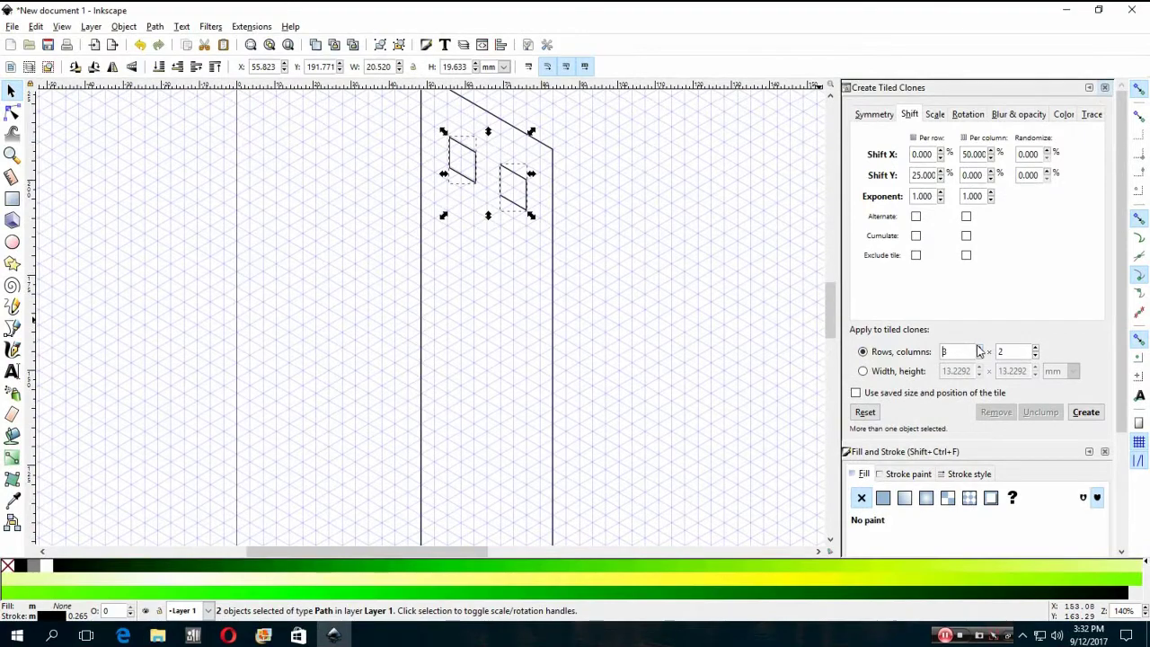
pyautogui.click(1087, 409)
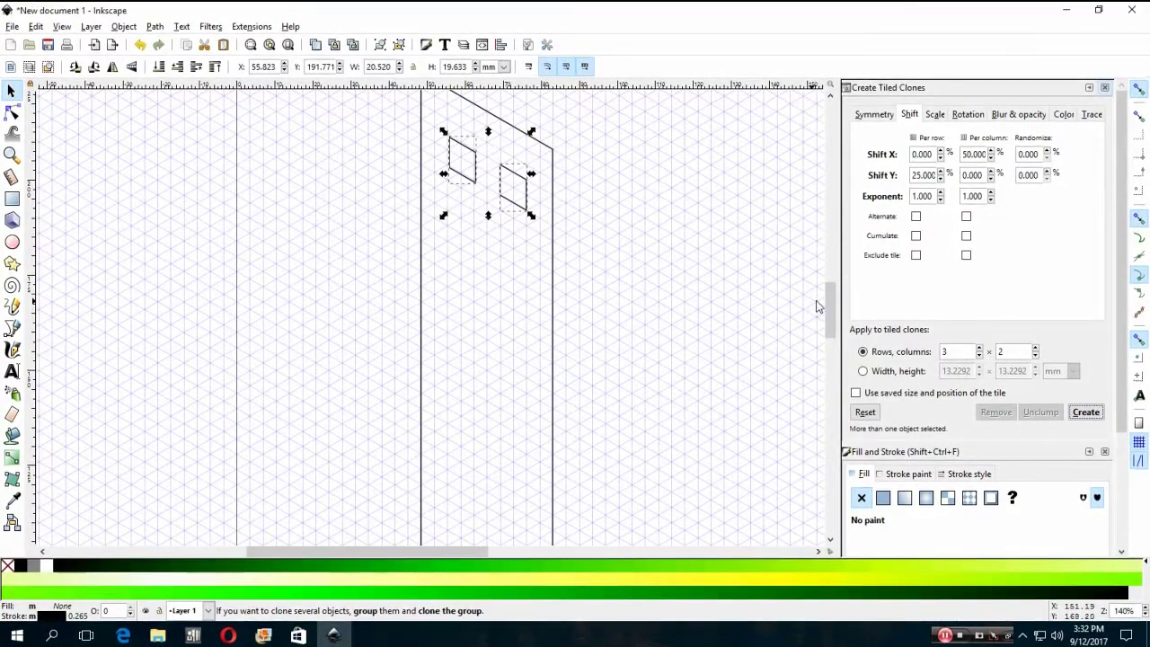
pyautogui.moveTo(828, 306)
pyautogui.mouseDown()
pyautogui.moveTo(825, 321)
pyautogui.moveTo(824, 287)
pyautogui.mouseUp()
pyautogui.click(669, 294)
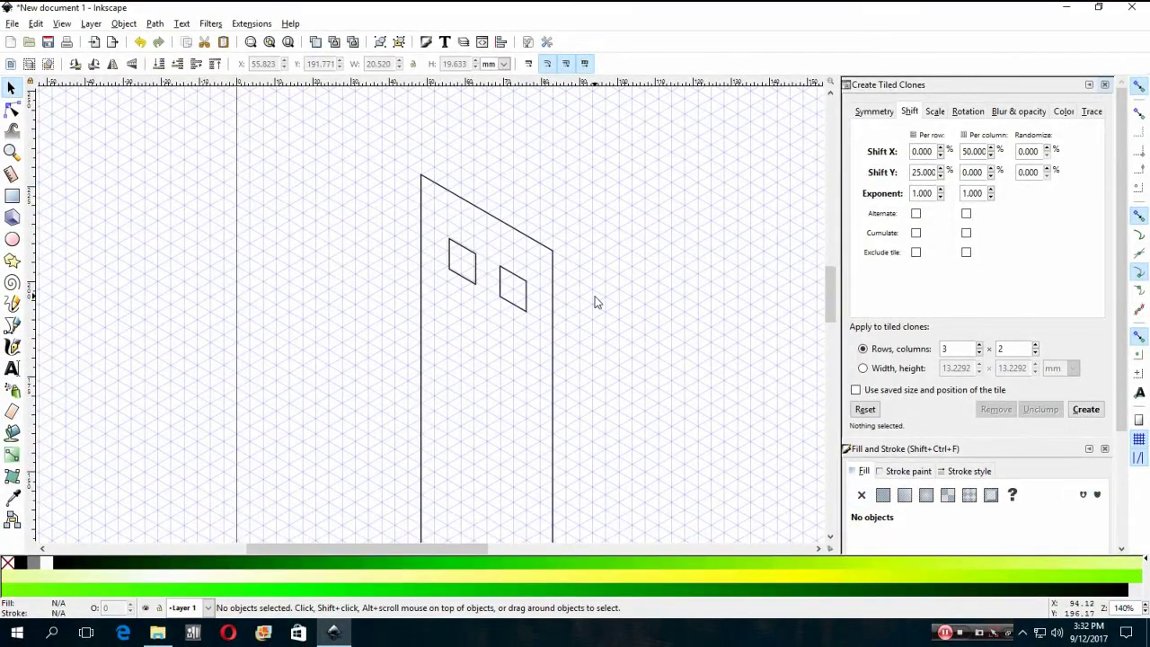
pyautogui.click(525, 289)
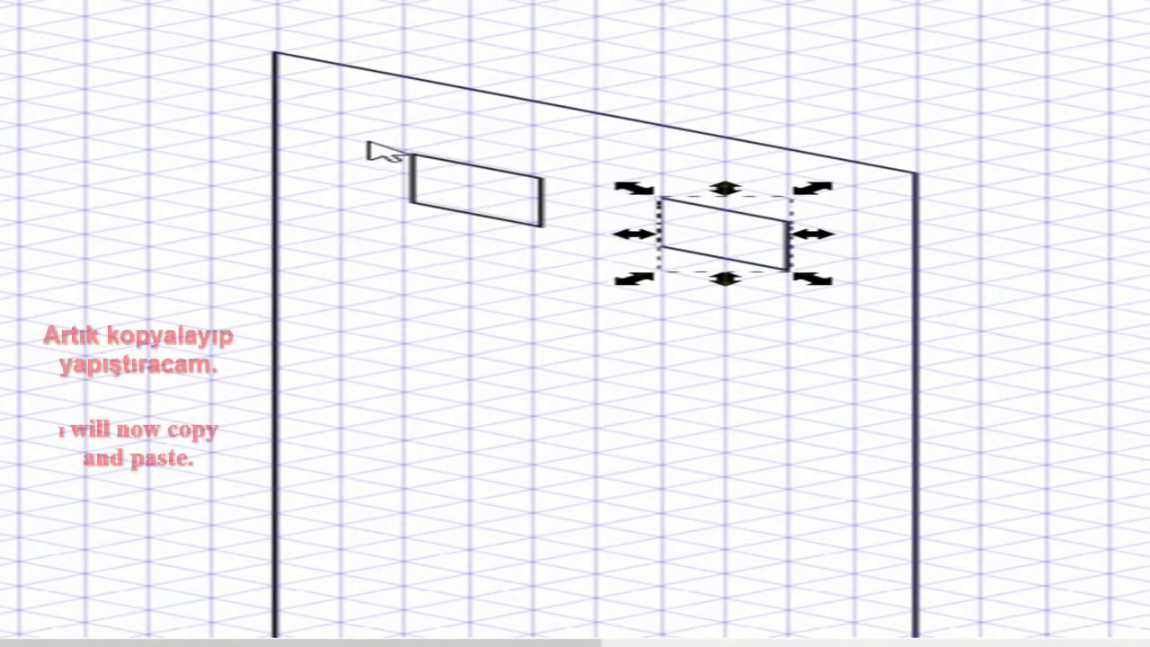
# - Copy the window pair and place the duplicate as a second row below
pyautogui.moveTo(368, 139); pyautogui.dragTo(616, 257)
pyautogui.keyDown('shift'); pyautogui.click(777, 261); pyautogui.keyUp('shift')
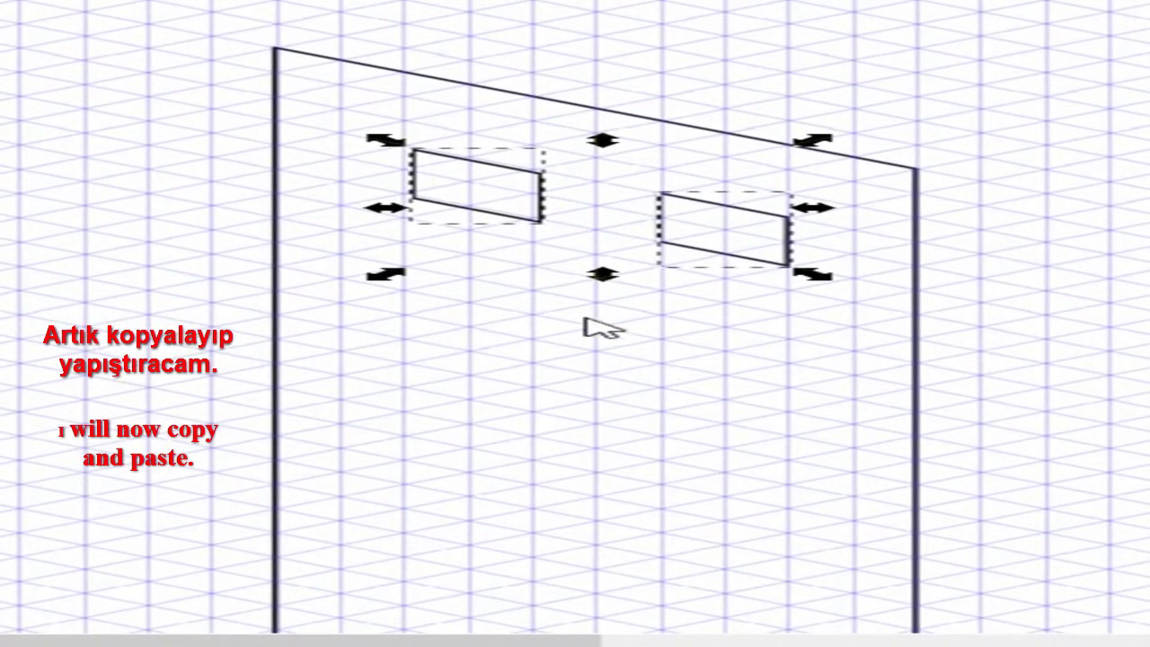
pyautogui.hotkey('ctrl', 'c')
pyautogui.hotkey('ctrl', 'v')
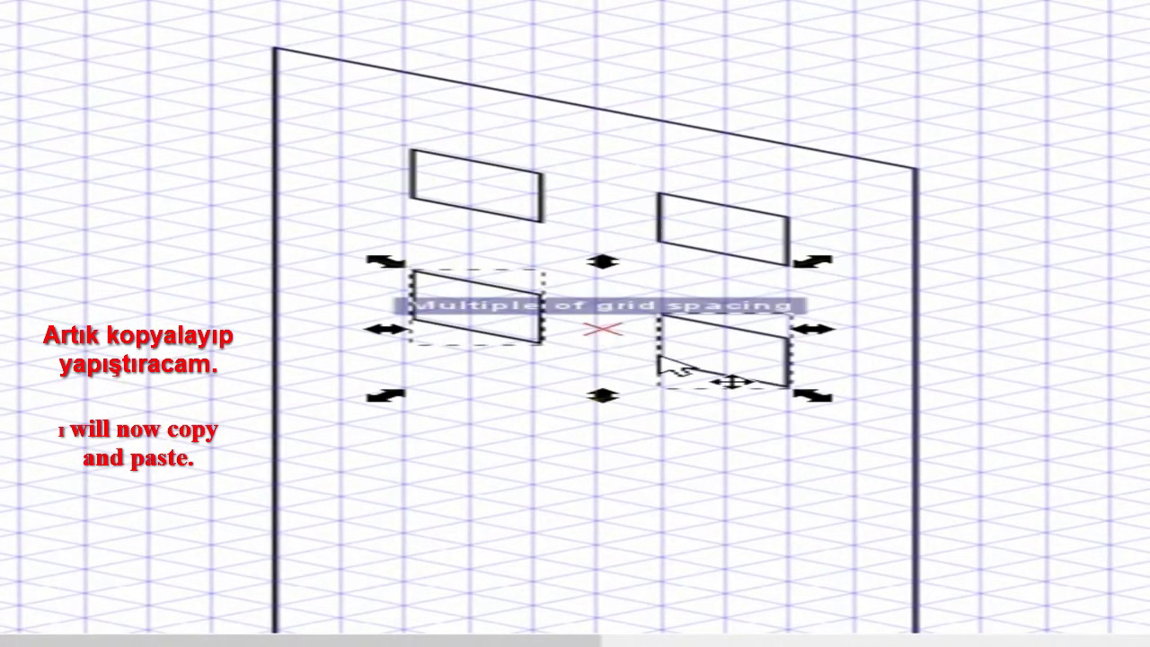
pyautogui.moveTo(602, 334); pyautogui.dragTo(602, 329)
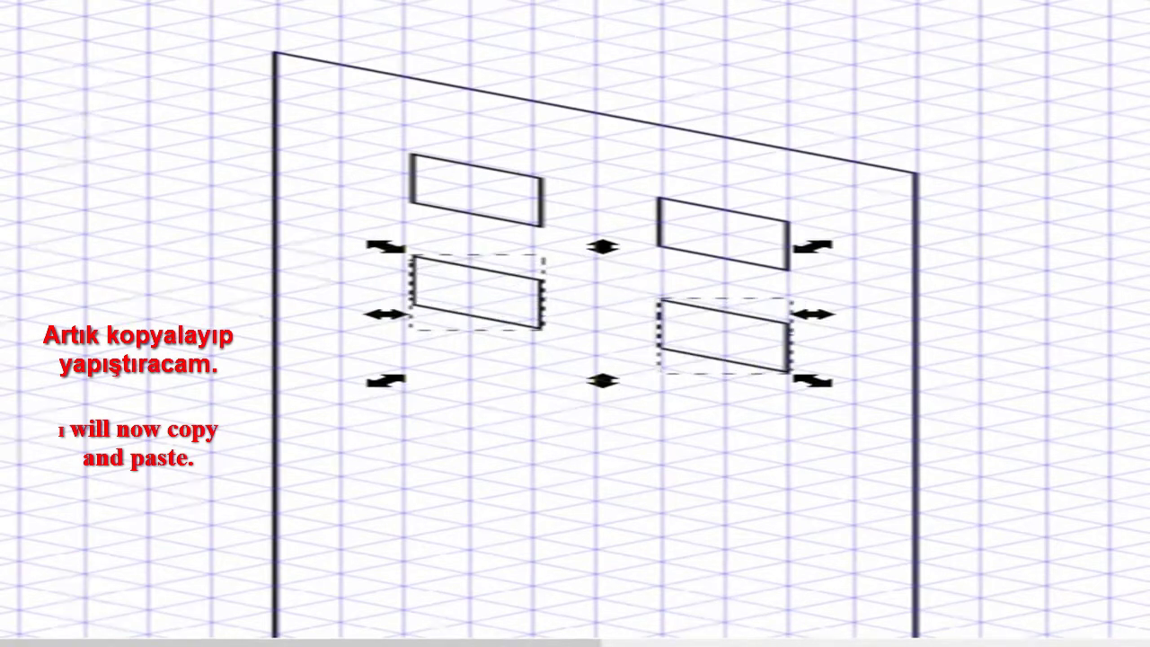
pyautogui.press('Up')
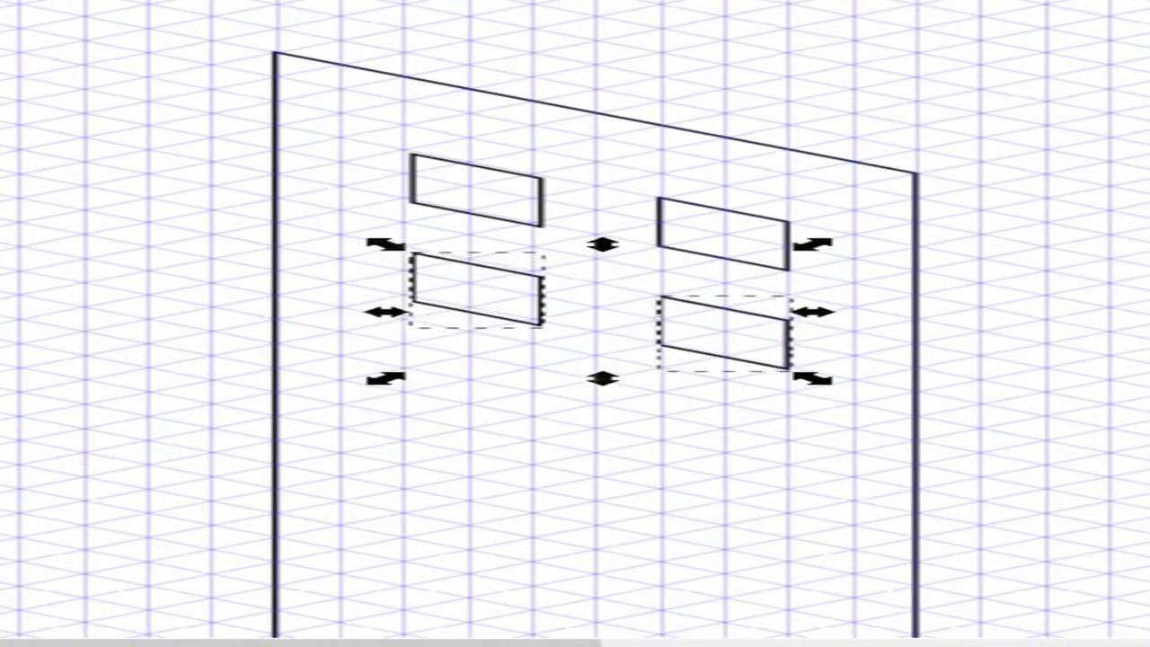
pyautogui.press('Up')
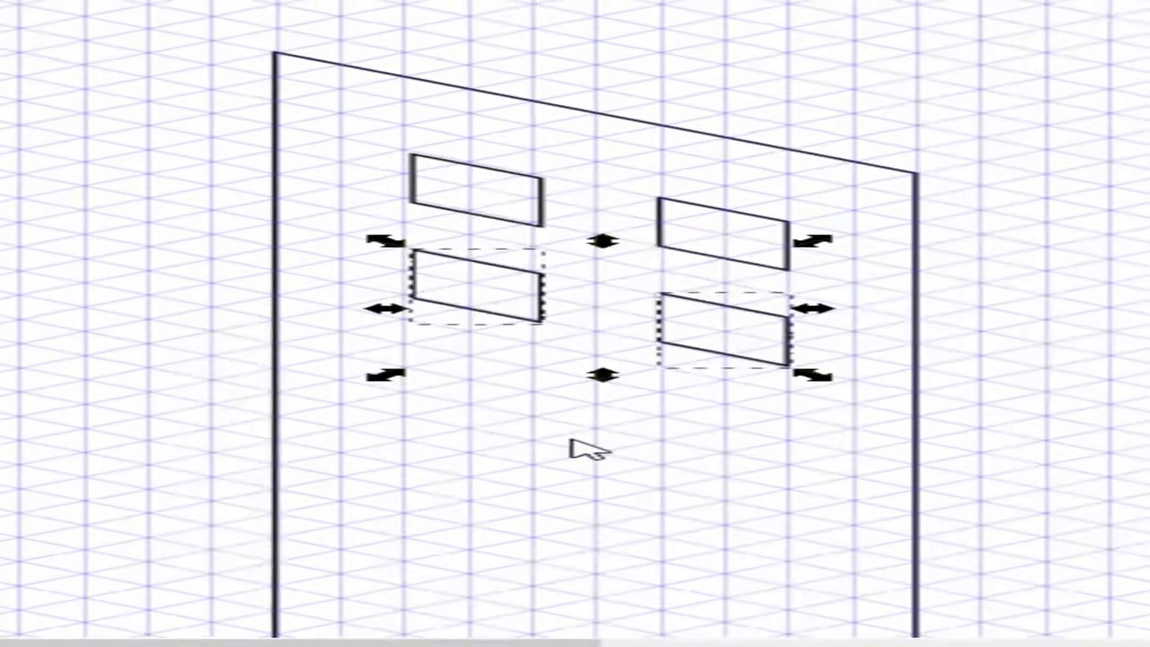
pyautogui.moveTo(793, 316)
pyautogui.mouseDown()
pyautogui.moveTo(762, 446)
pyautogui.moveTo(787, 417)
pyautogui.mouseUp()
# - Duplicate the window pair with Ctrl+D and move it into a fourth row
pyautogui.scroll(-3, 726, 440)
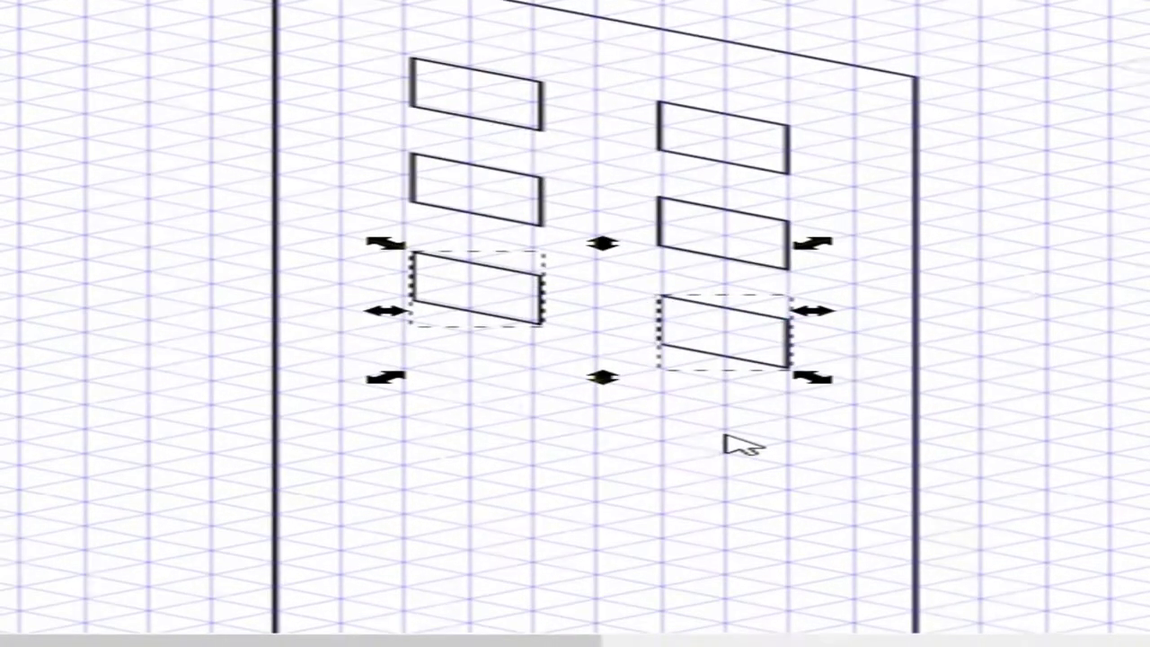
pyautogui.hotkey('ctrl', 'd')
pyautogui.moveTo(726, 441); pyautogui.dragTo(763, 437)
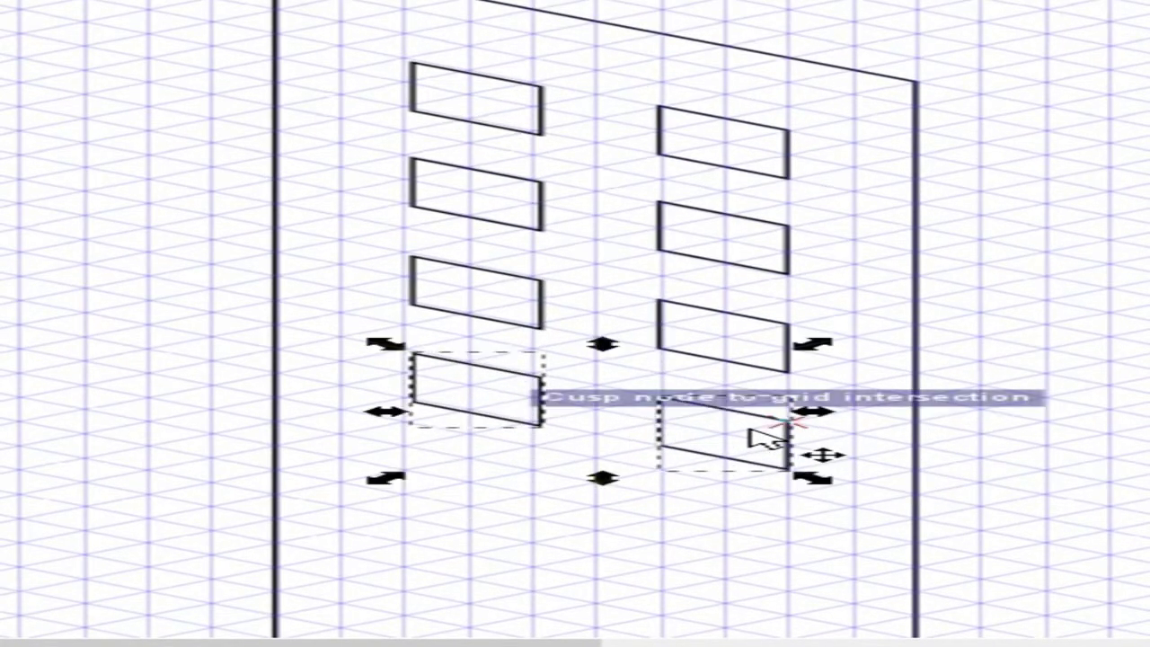
pyautogui.scroll(-1, 1045, 443)
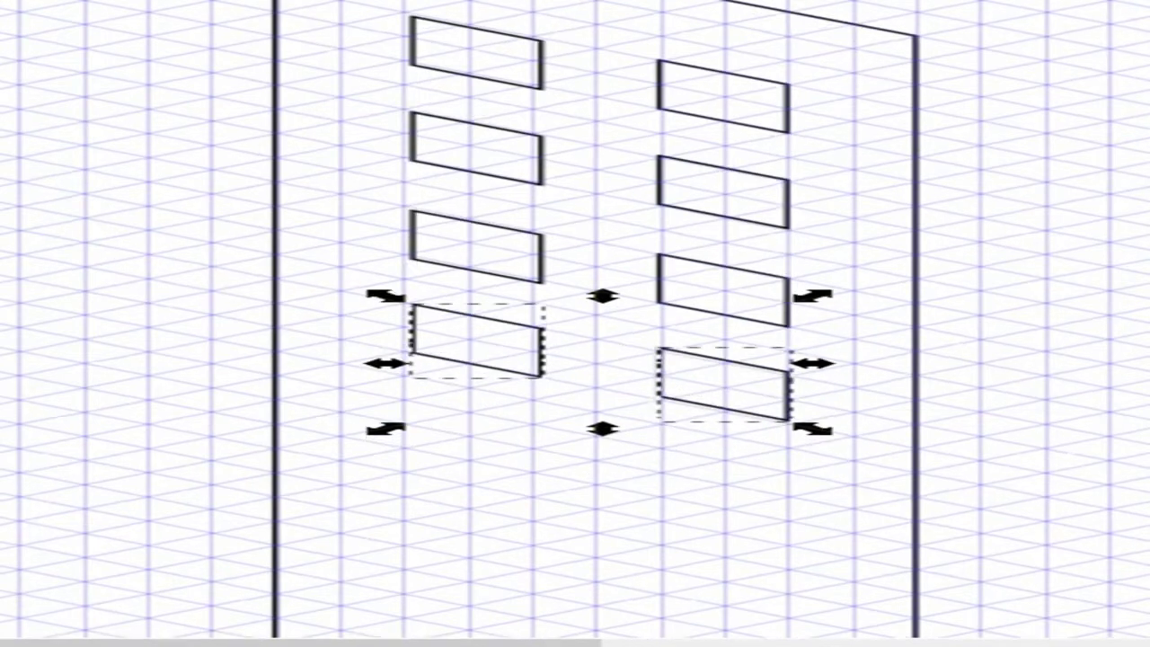
# - Select the bottom pair, copy it into a new lower row, then undo the stray move
pyautogui.click(831, 424)
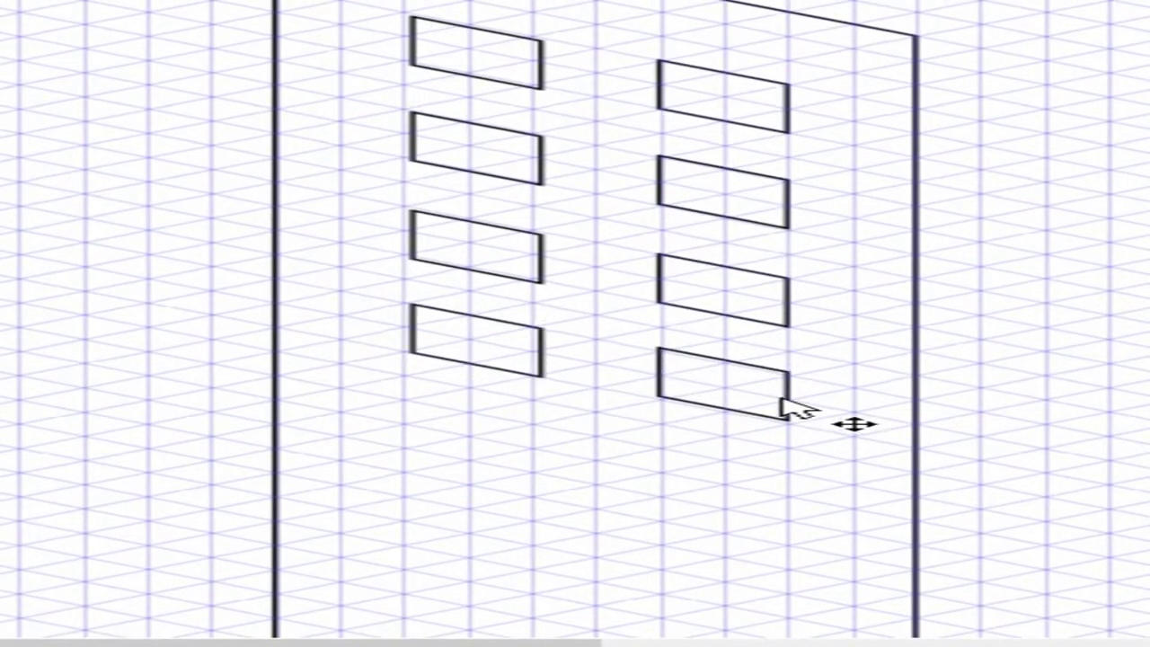
pyautogui.click(781, 398)
pyautogui.keyDown('shift'); pyautogui.click(541, 364); pyautogui.keyUp('shift')
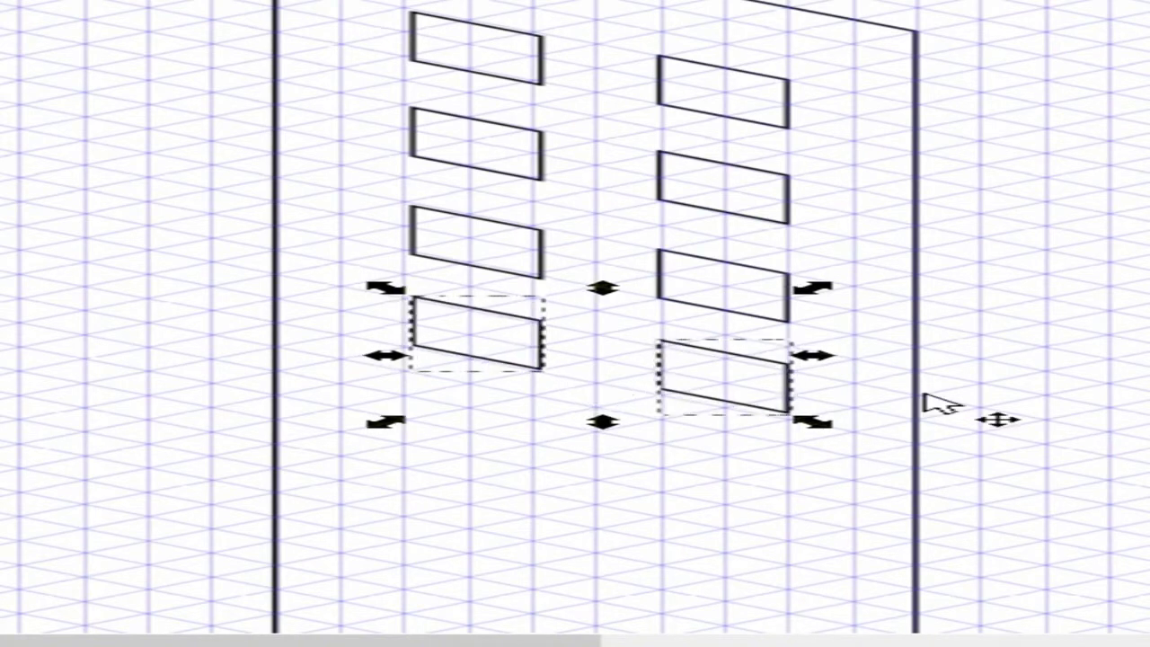
pyautogui.scroll(-3, 988, 408)
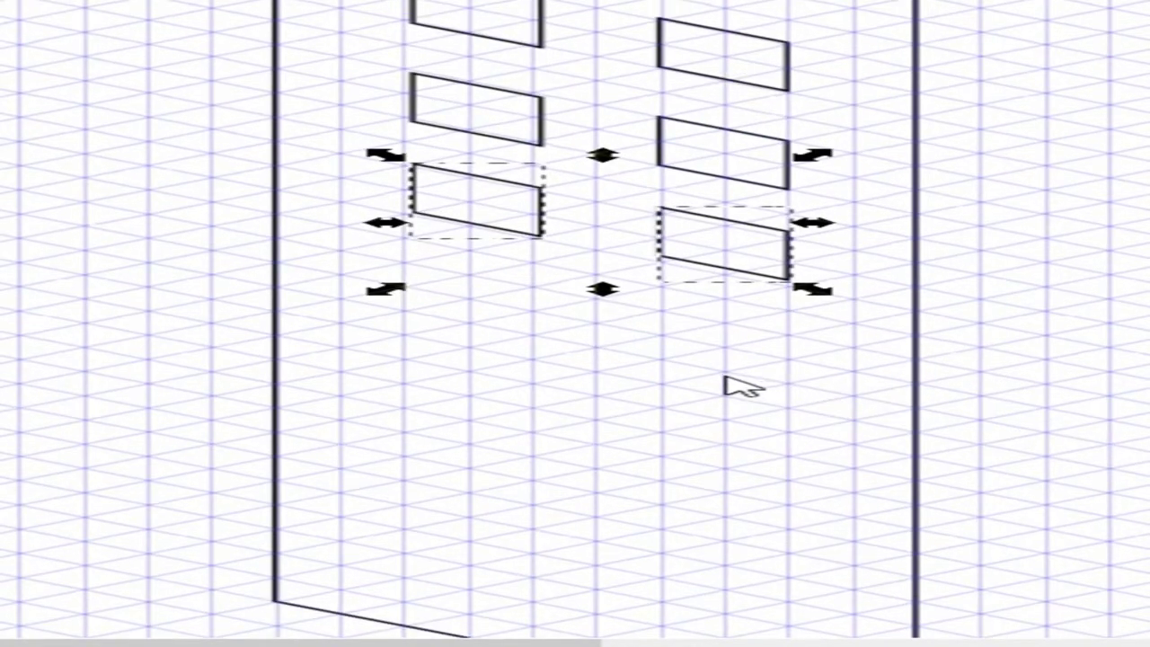
pyautogui.press('Down')
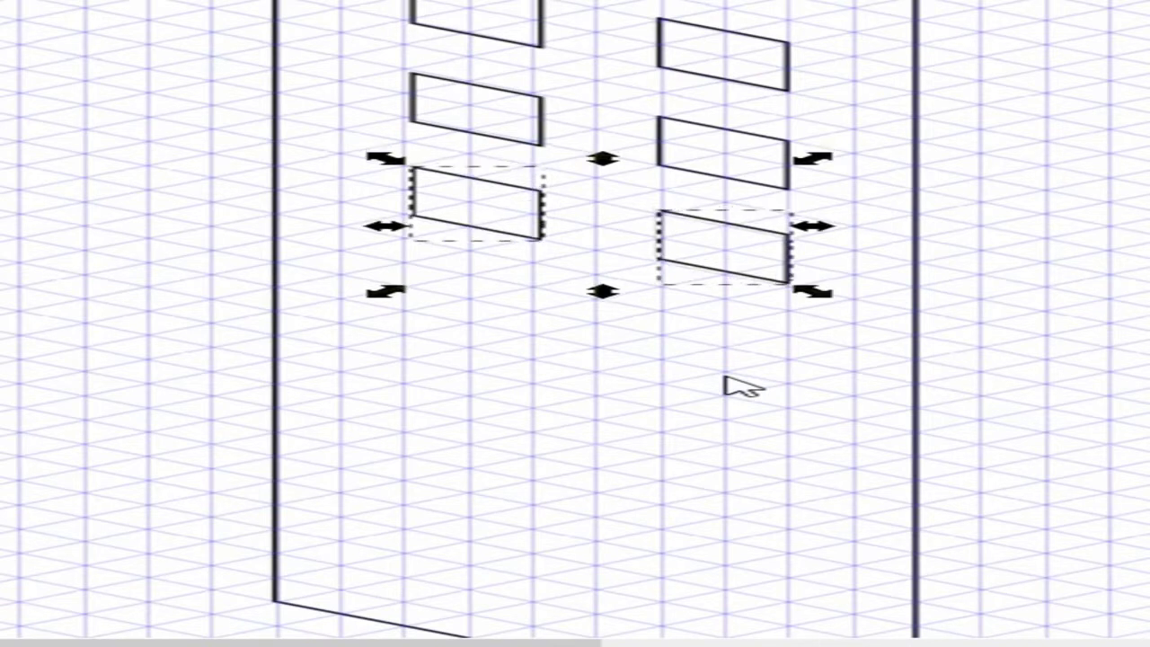
pyautogui.moveTo(726, 386); pyautogui.dragTo(663, 352)
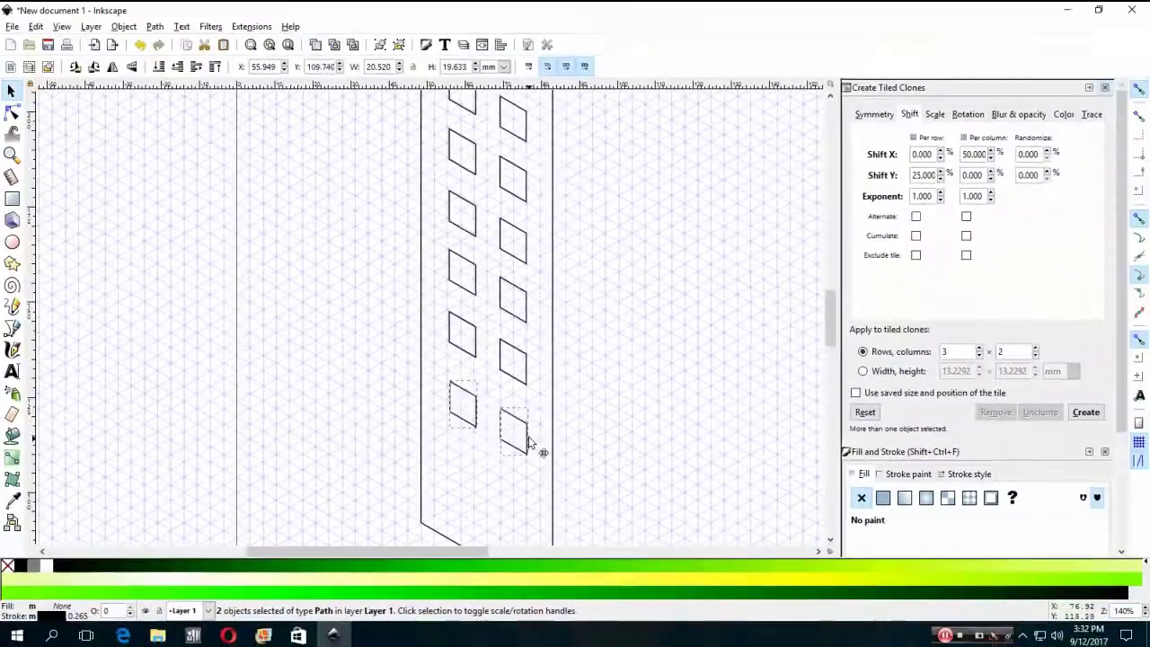
pyautogui.moveTo(531, 442)
pyautogui.mouseDown()
pyautogui.moveTo(533, 485)
pyautogui.moveTo(495, 482)
pyautogui.mouseUp()
pyautogui.press('Escape')
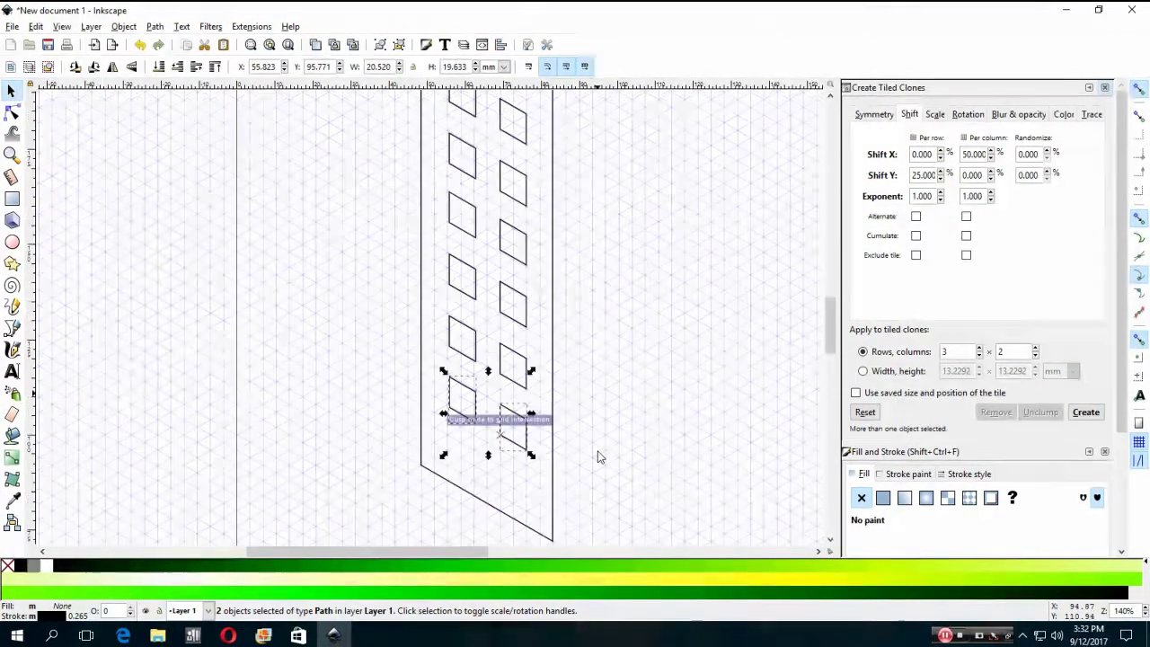
# - Draw a tall slanted door parallelogram at the facade base and close the Tiled Clones dock
pyautogui.click(13, 326)
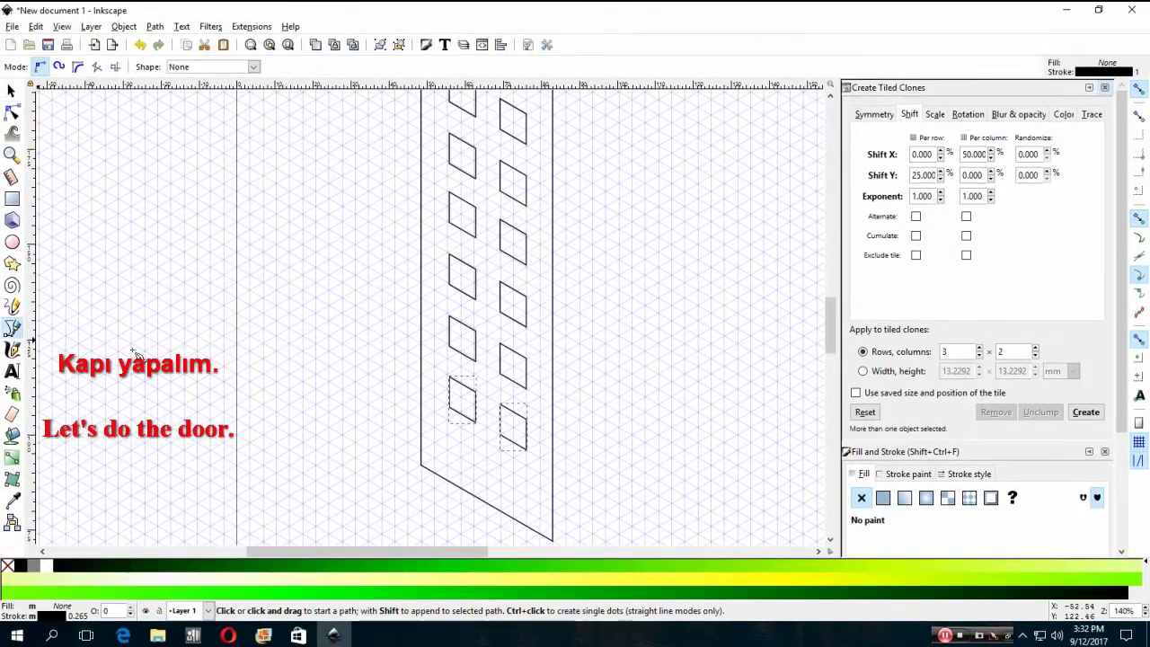
pyautogui.click(475, 495)
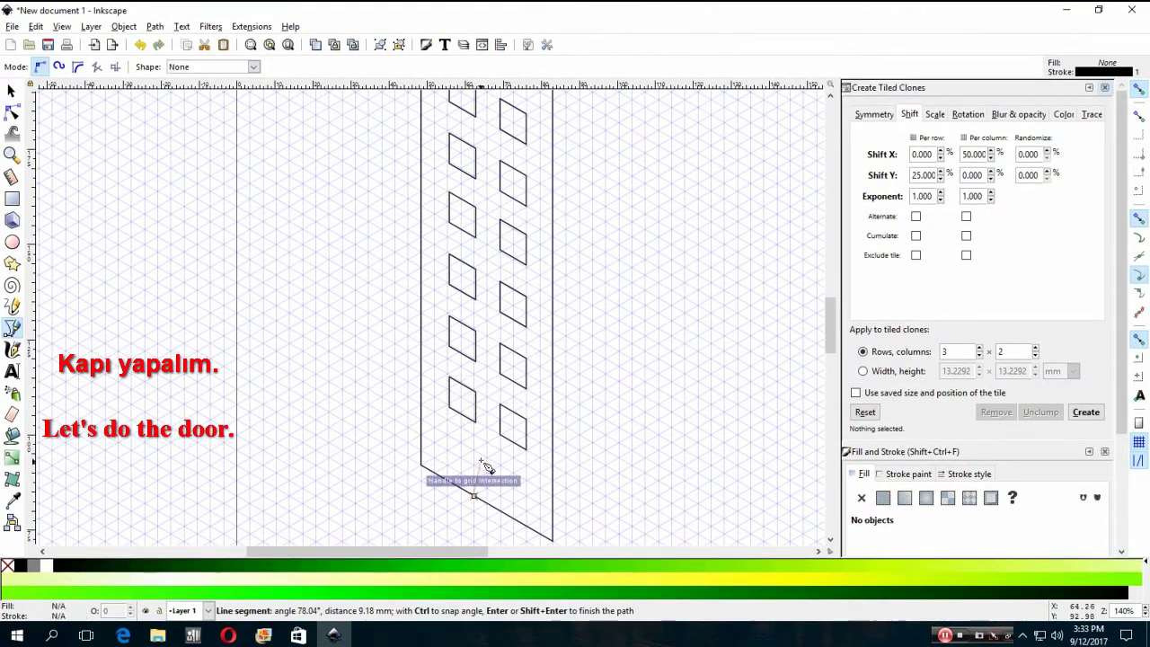
pyautogui.click(474, 438)
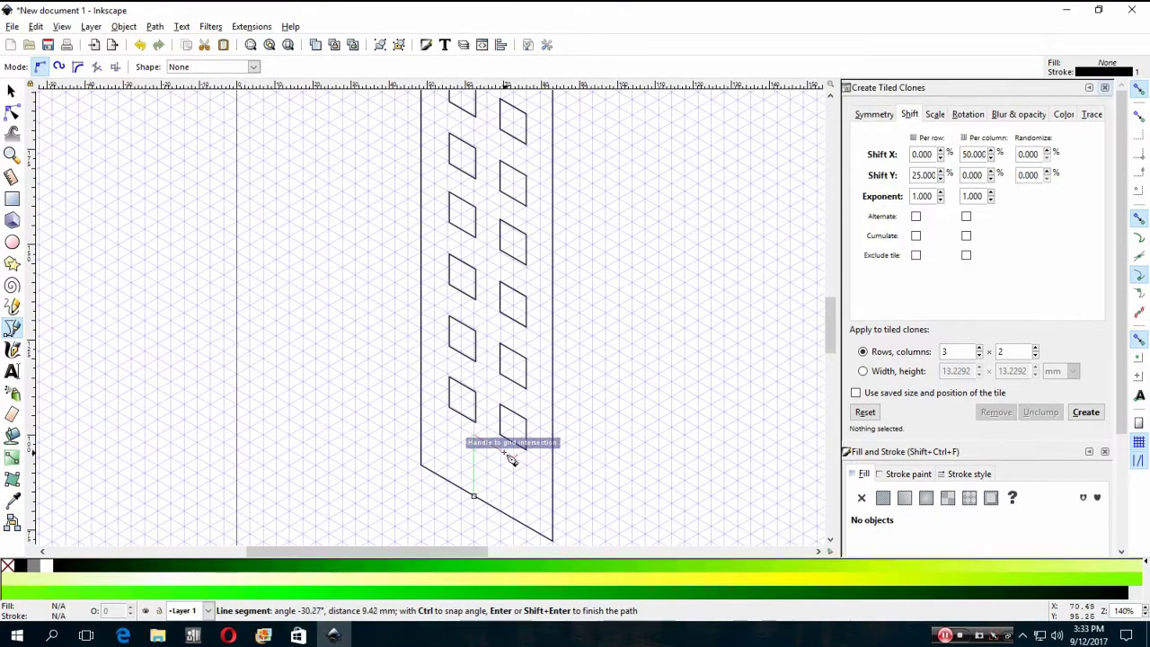
pyautogui.click(499, 446)
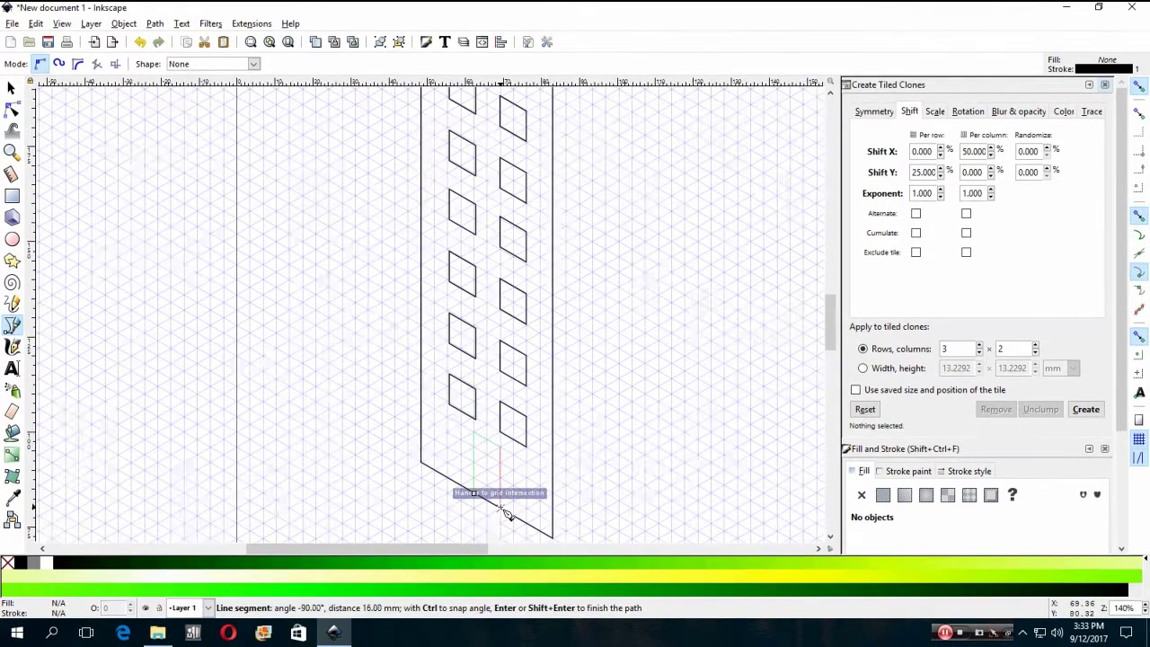
pyautogui.click(500, 509)
pyautogui.click(475, 495)
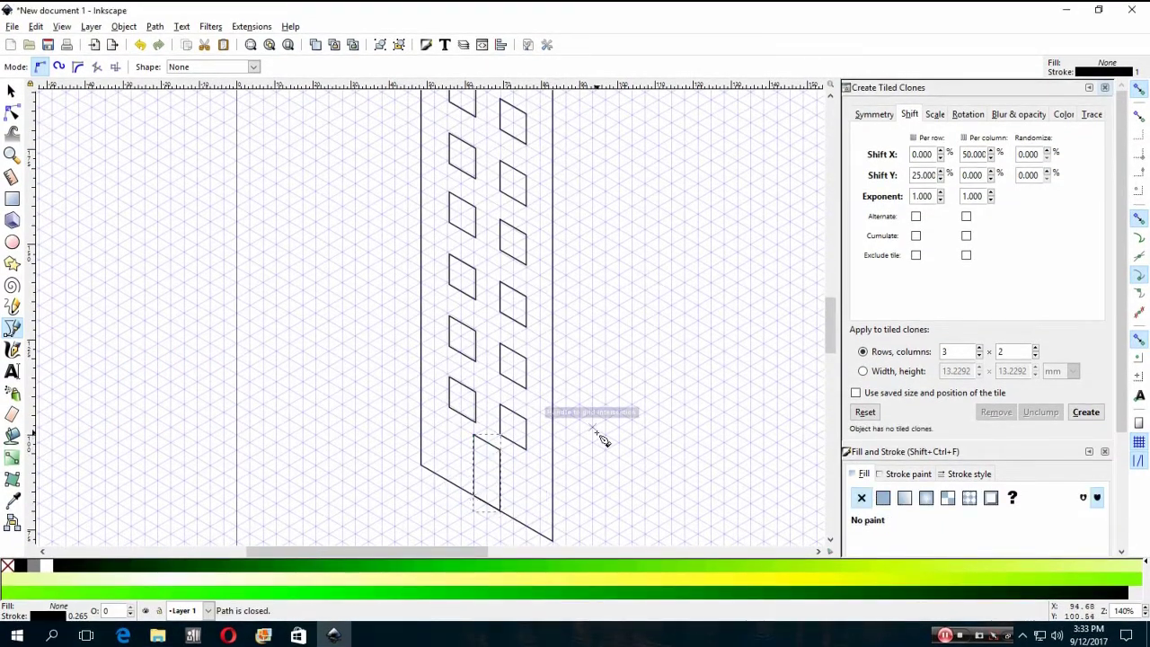
pyautogui.click(1108, 88)
# - Zoom out to see the whole building face
pyautogui.scroll(2, 751, 270)
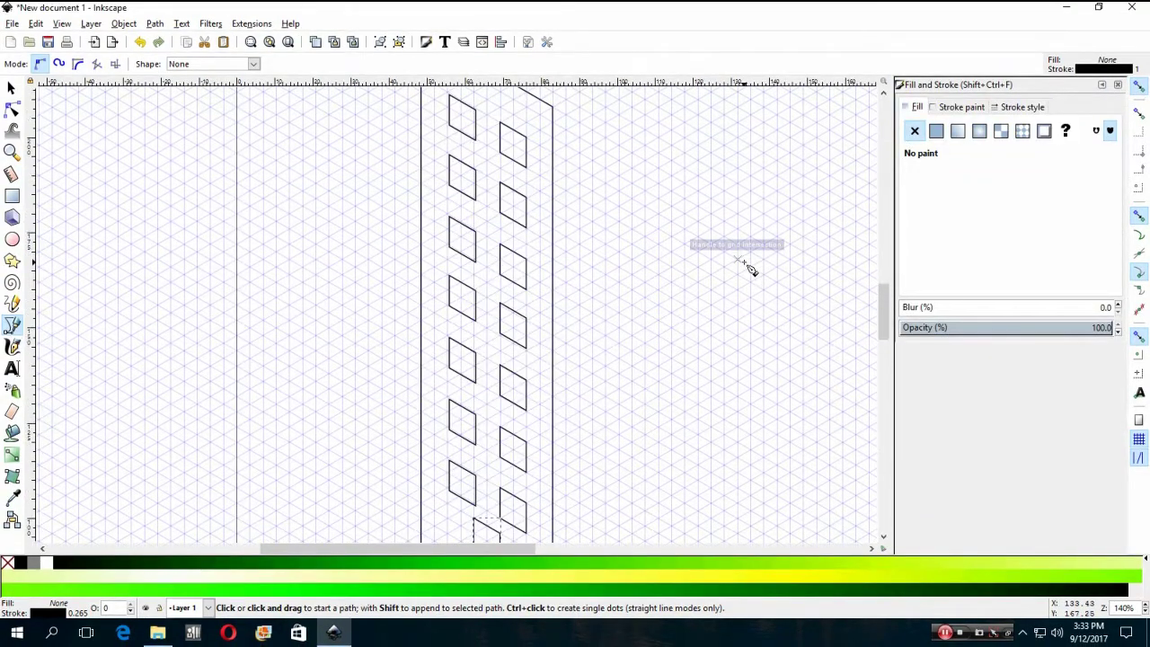
pyautogui.scroll(1, 750, 270)
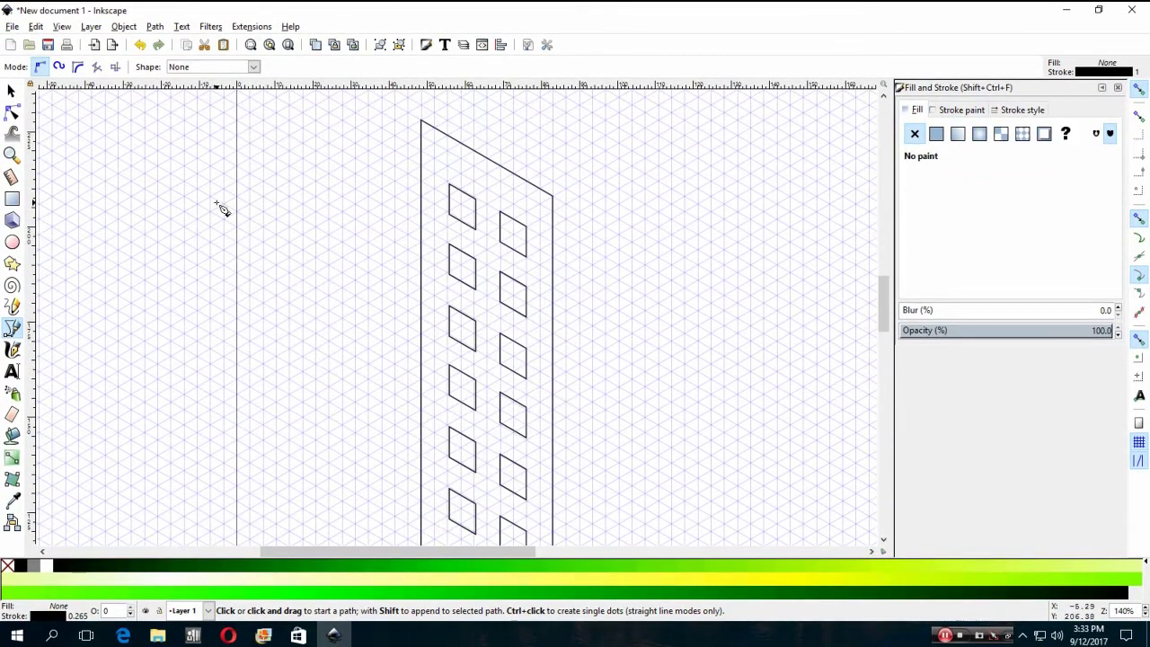
pyautogui.scroll(-2, 222, 208)
pyautogui.scroll(-1, 222, 208)
pyautogui.click(12, 90)
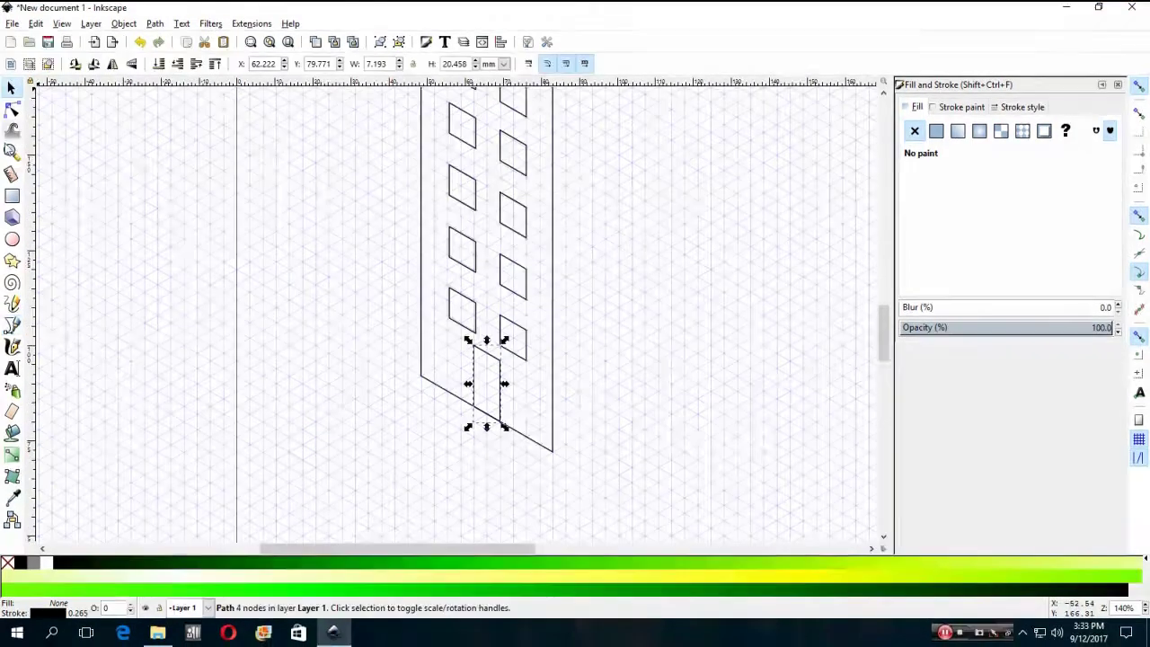
pyautogui.click(12, 152)
pyautogui.press('-')
pyautogui.press('-')
pyautogui.scroll(2, 556, 282)
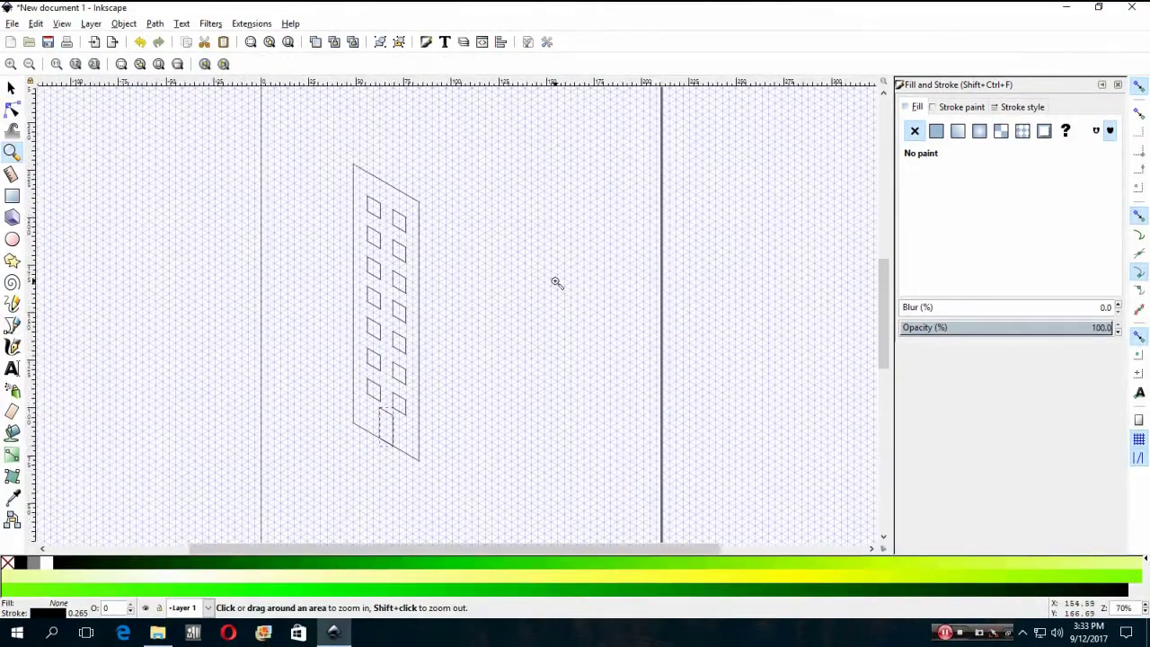
pyautogui.click(12, 90)
pyautogui.click(308, 219)
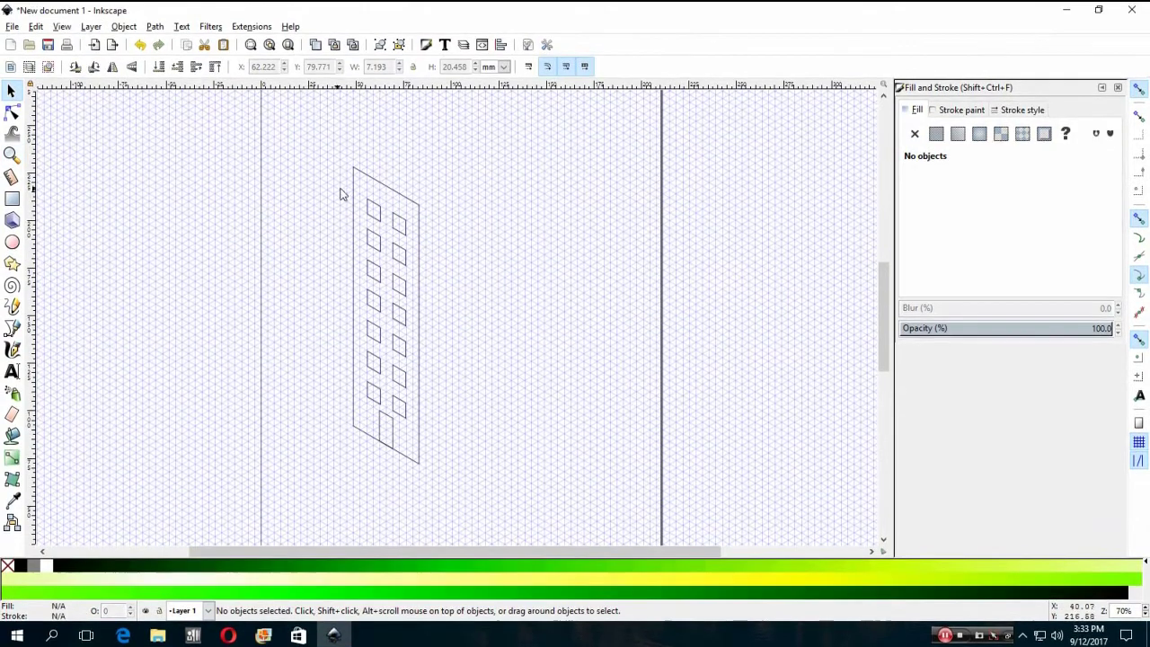
# - Select all 16 building parts, duplicate them, and move the copy to the right
pyautogui.moveTo(321, 138); pyautogui.dragTo(467, 496)
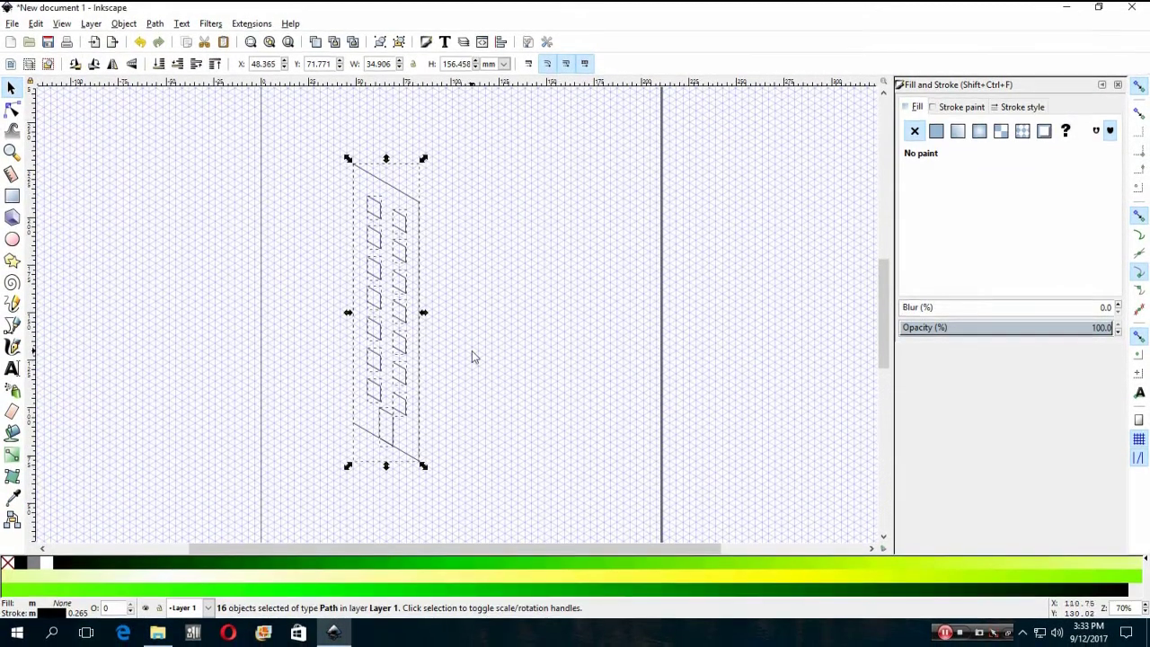
pyautogui.click(472, 351)
pyautogui.click(421, 434)
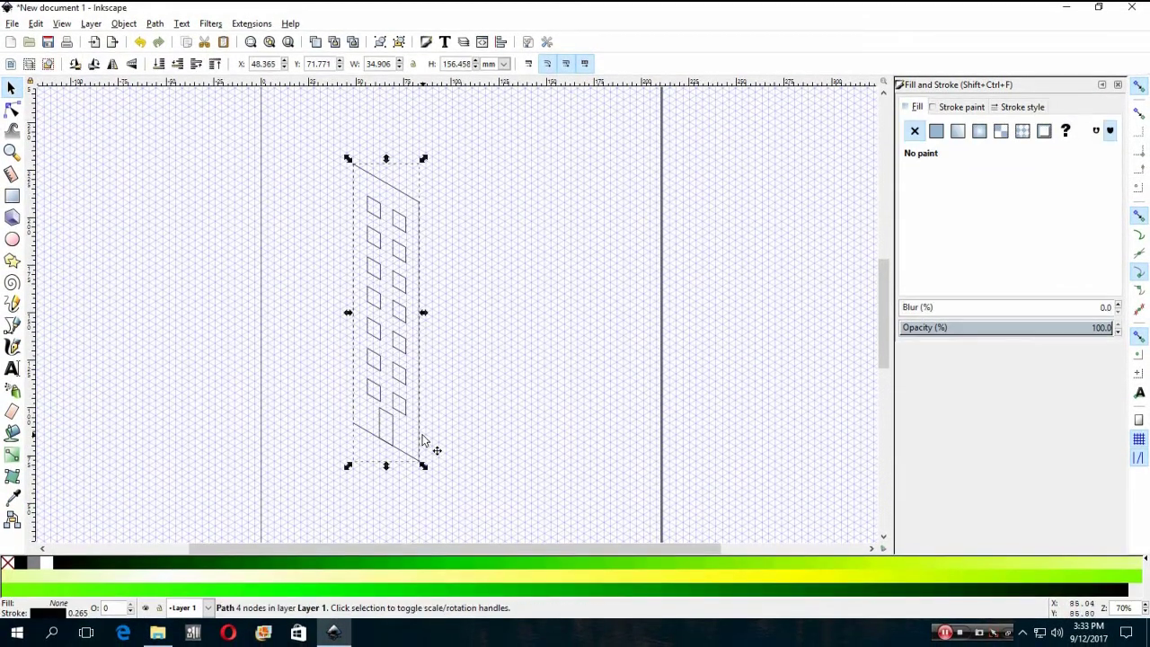
pyautogui.press('Escape')
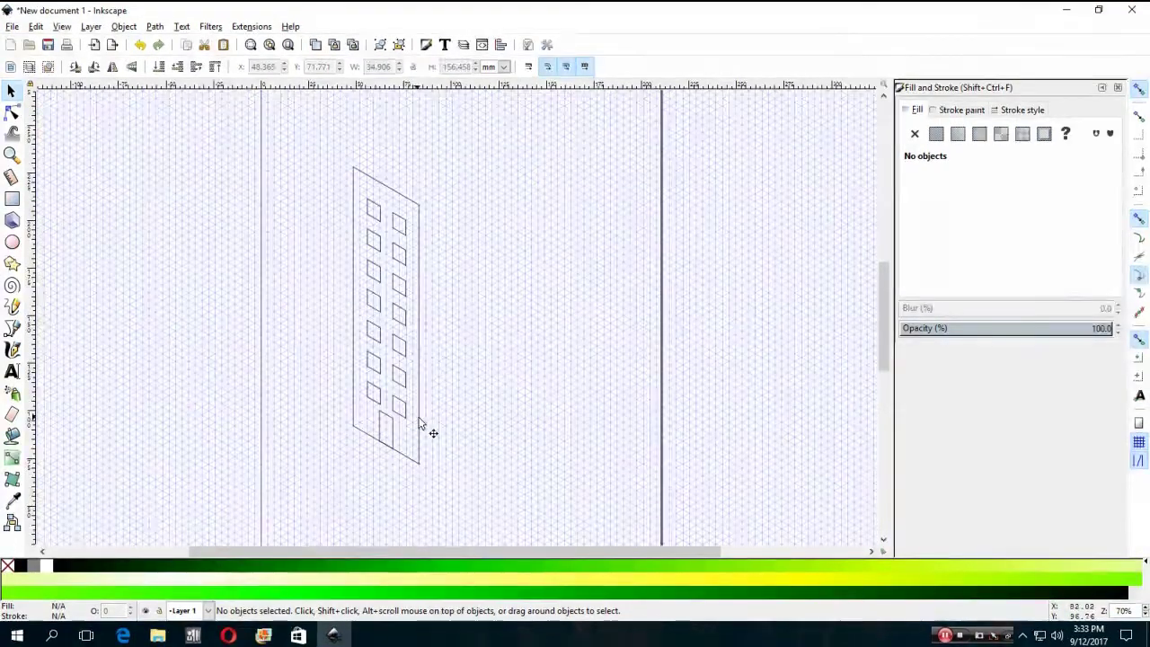
pyautogui.moveTo(314, 130); pyautogui.dragTo(479, 476)
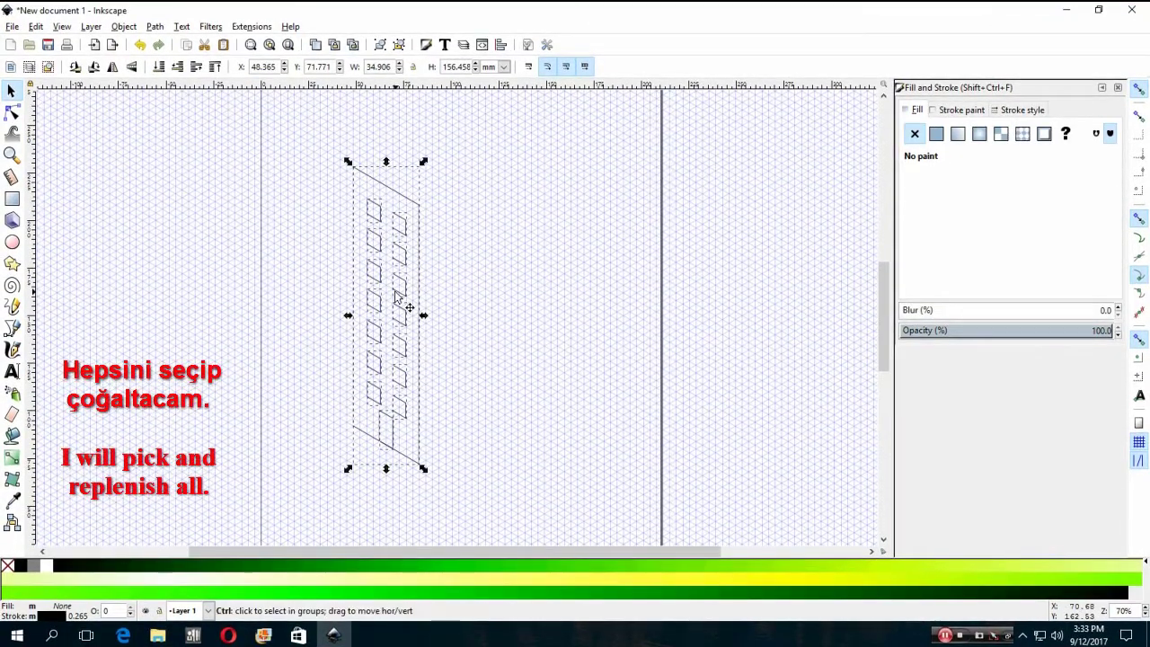
pyautogui.hotkey('ctrl', 'd')
pyautogui.moveTo(397, 296); pyautogui.dragTo(542, 297)
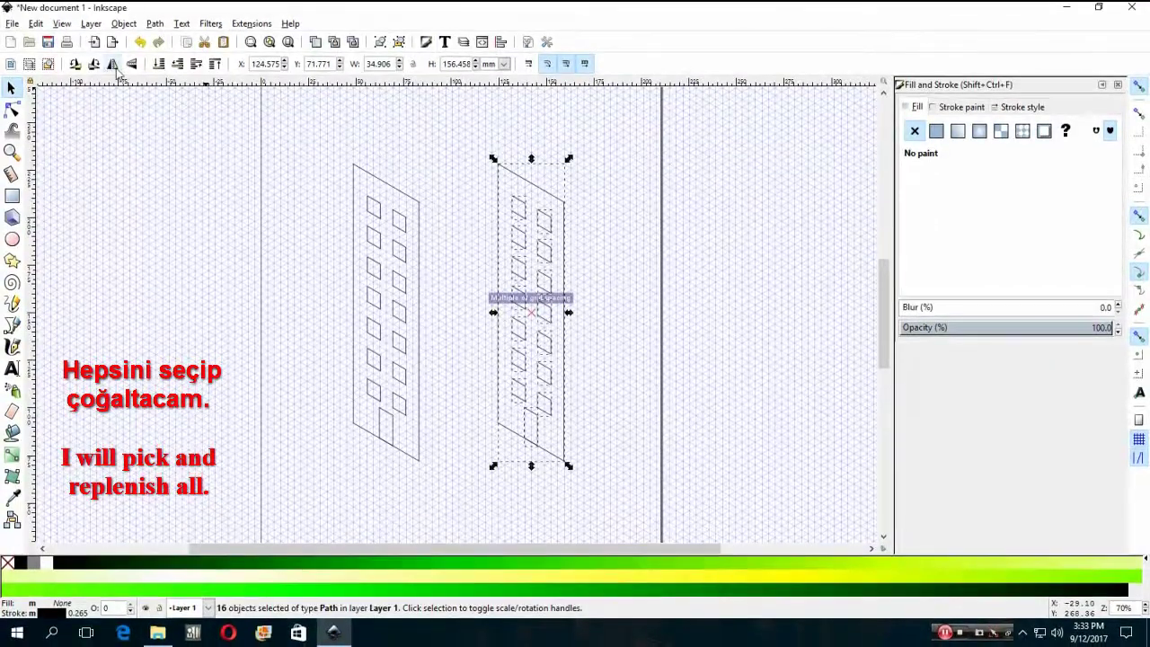
# - Mirror the copy horizontally, join it as the right side, and delete its door
pyautogui.click(113, 63)
pyautogui.moveTo(531, 225); pyautogui.dragTo(428, 207)
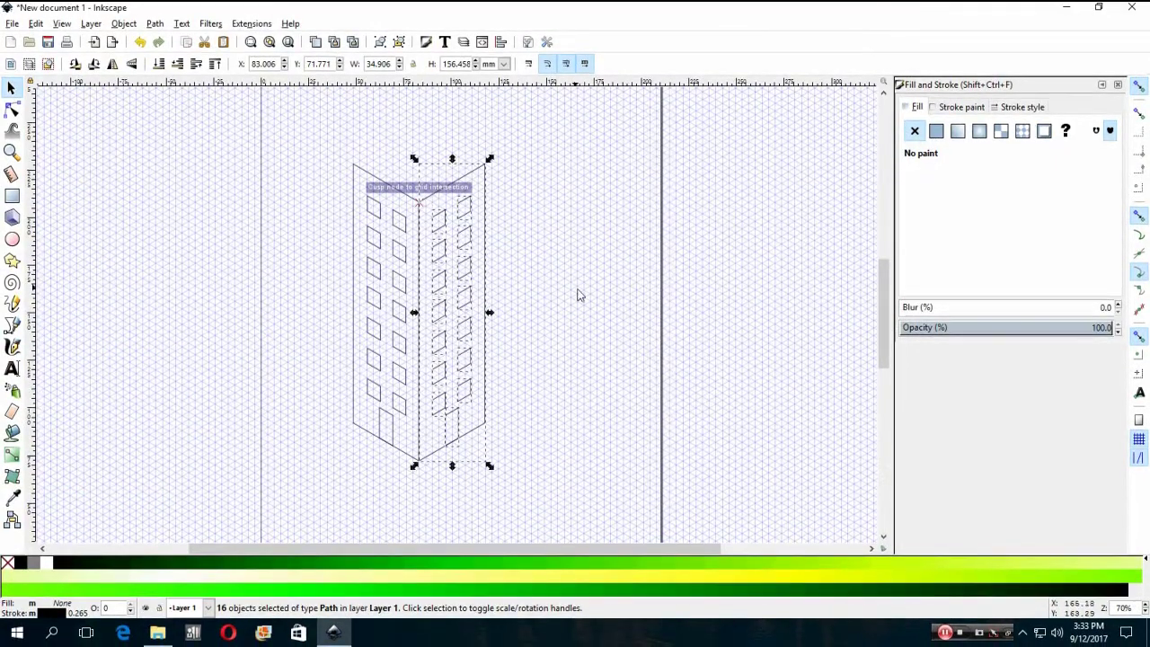
pyautogui.click(578, 296)
pyautogui.click(451, 429)
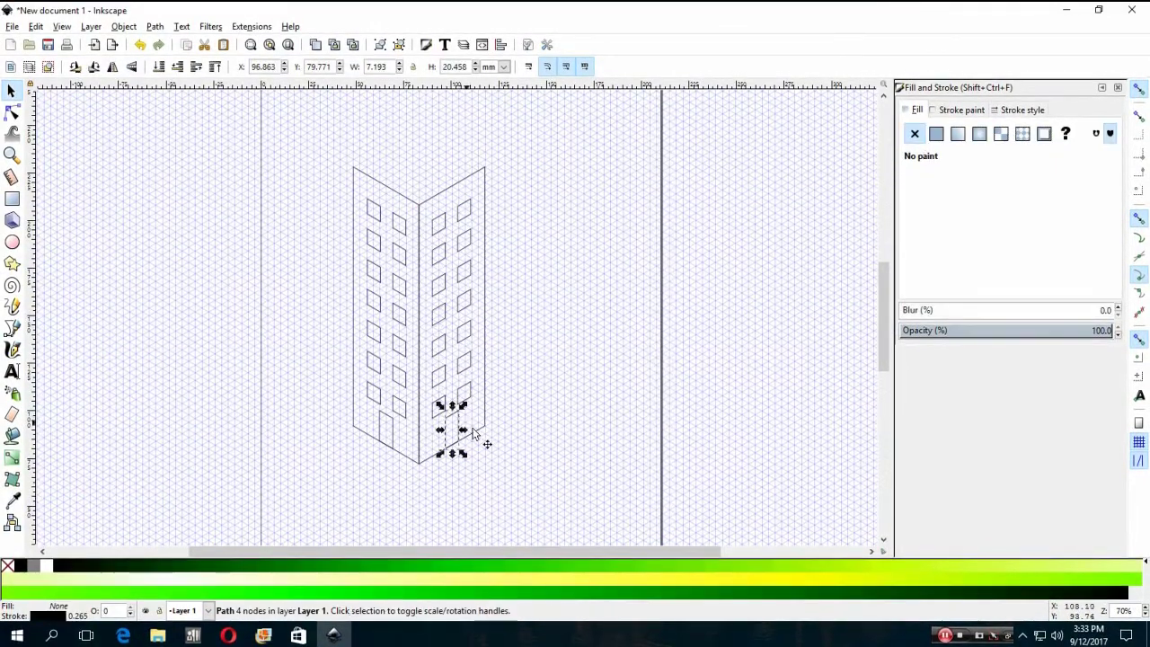
pyautogui.press('Delete')
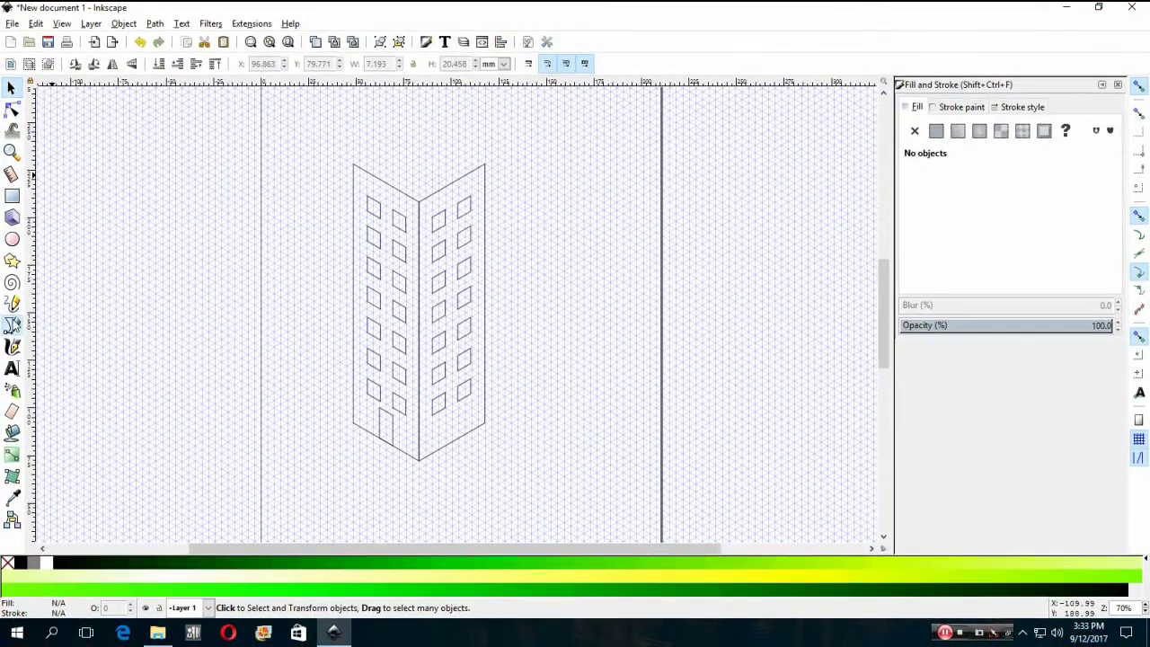
# - Zoom in on the building top and draw a closed rhombus roof through its four corners
pyautogui.click(12, 325)
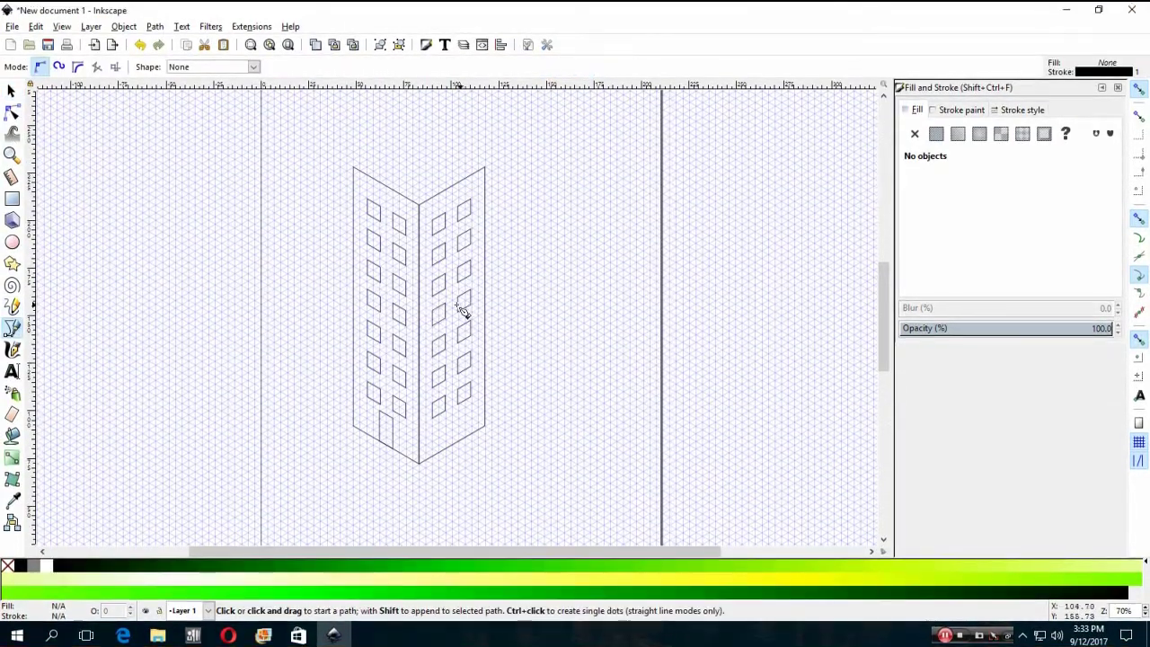
pyautogui.click(12, 155)
pyautogui.tripleClick(351, 210)
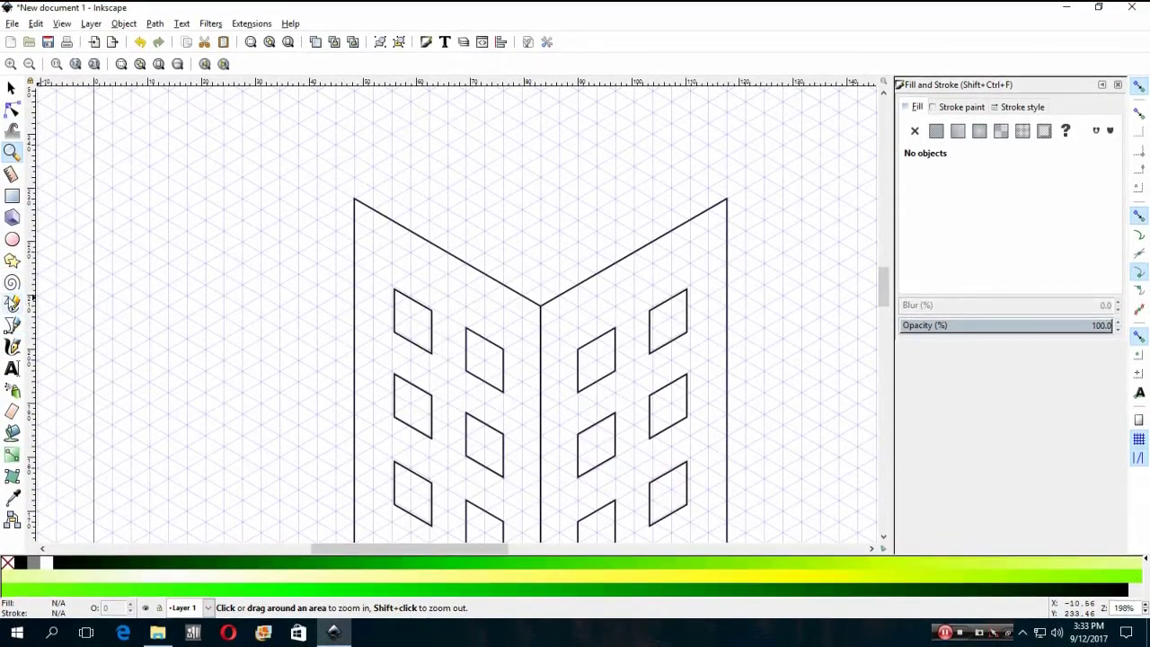
pyautogui.click(12, 325)
pyautogui.click(355, 203)
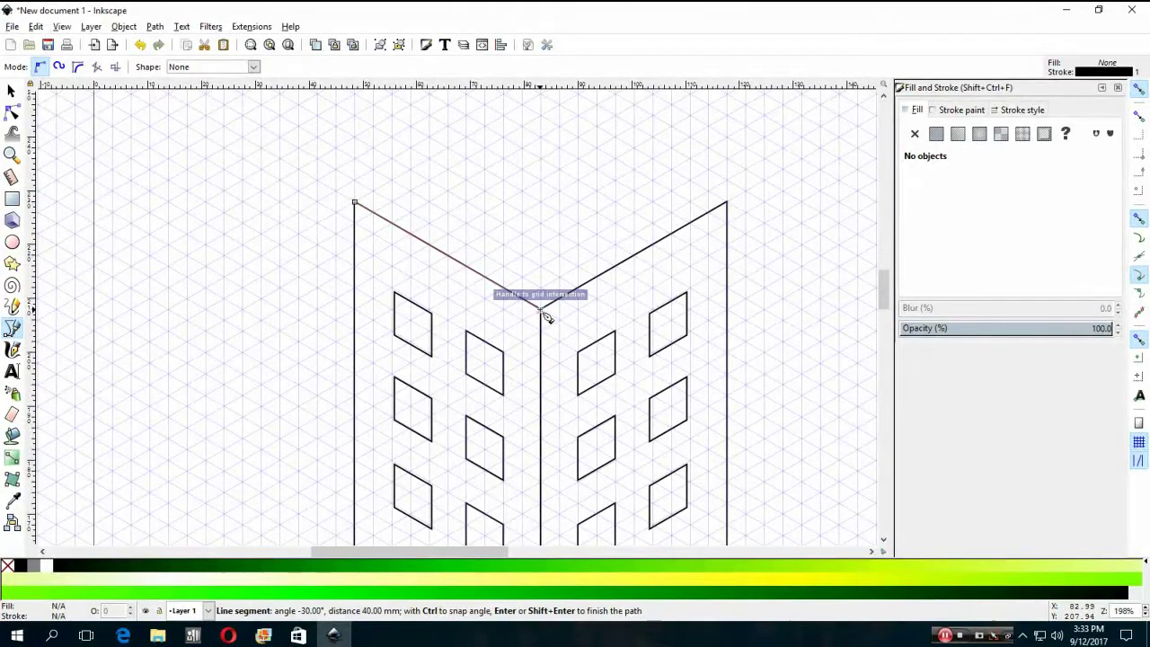
pyautogui.click(540, 308)
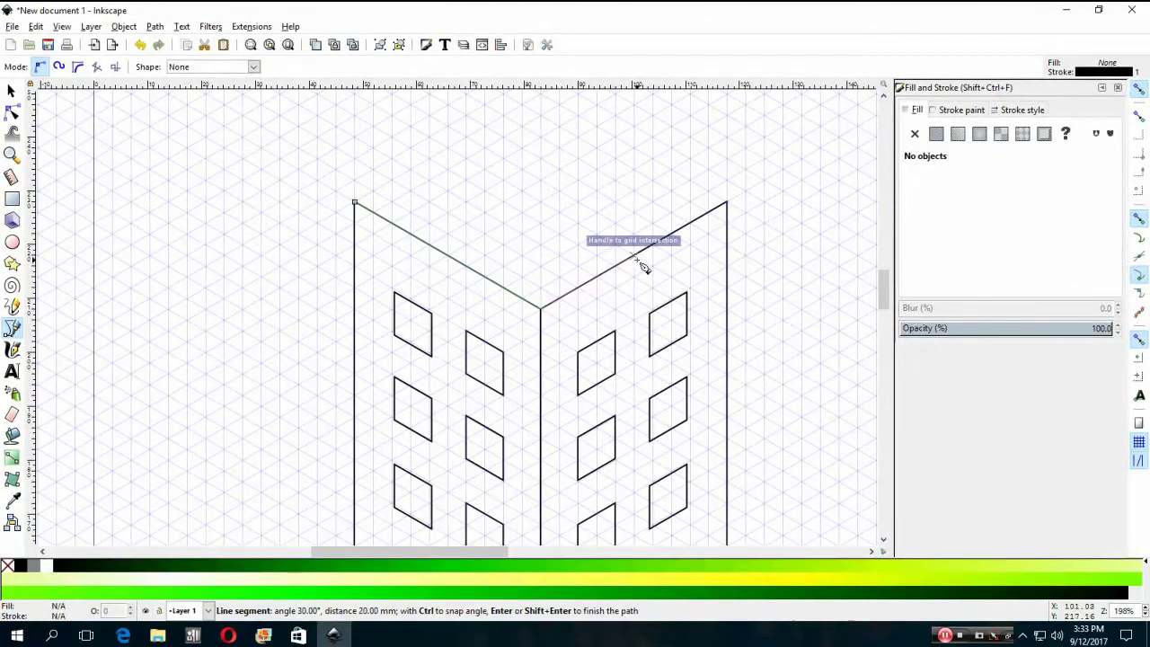
pyautogui.click(726, 202)
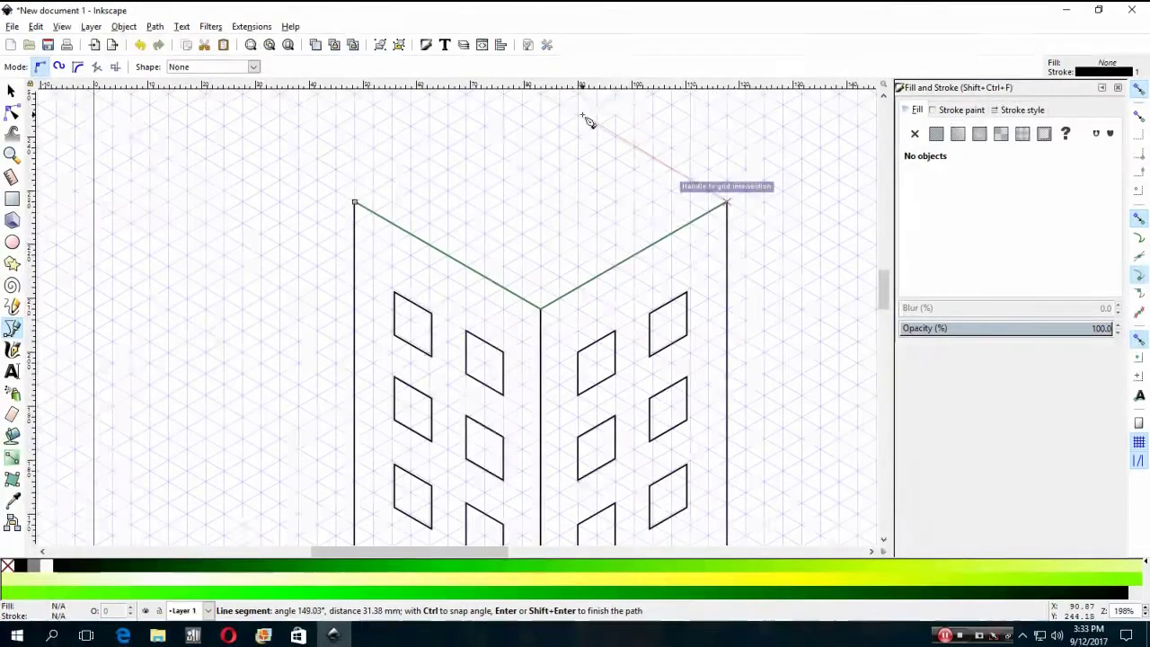
pyautogui.click(540, 92)
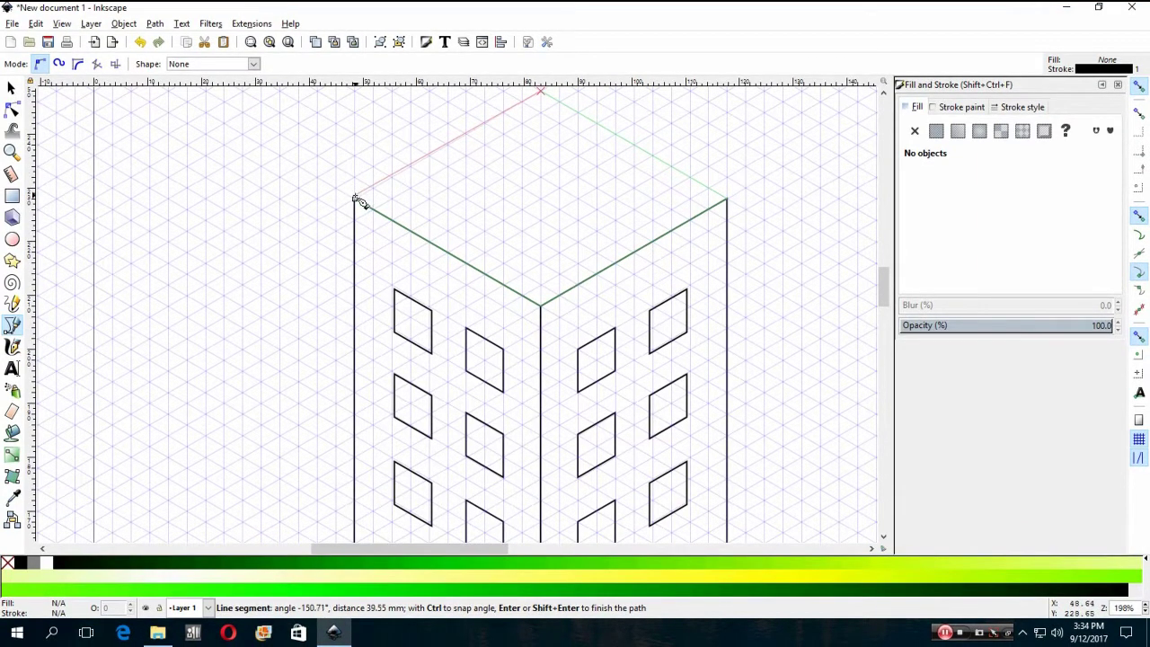
pyautogui.click(359, 201)
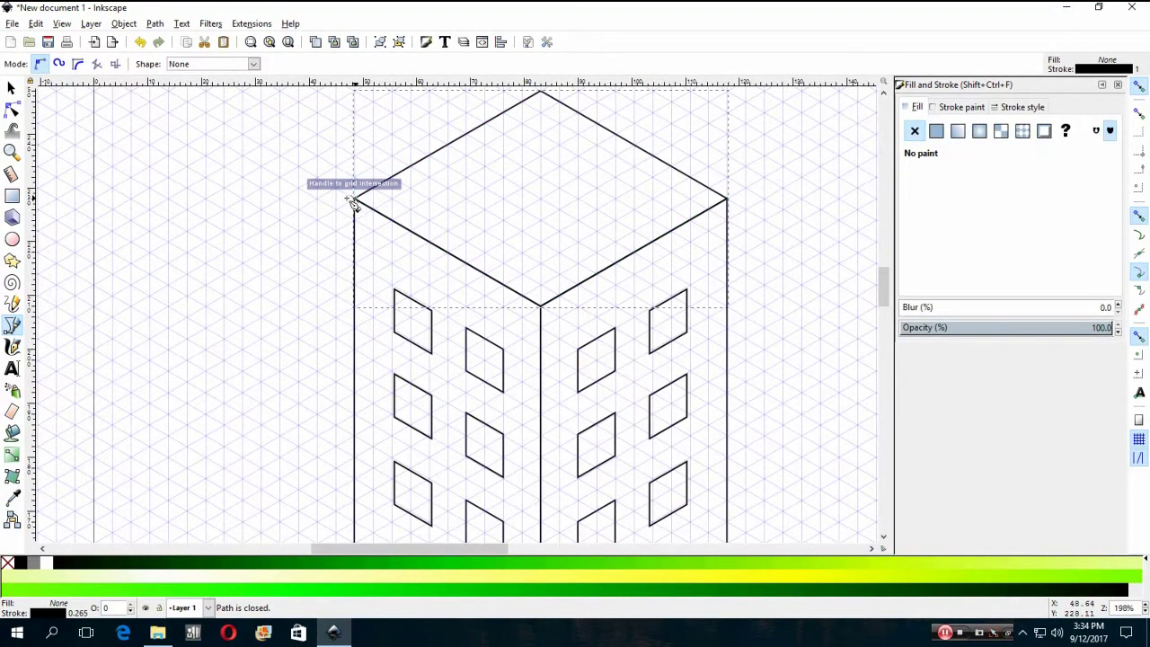
# - Zoom back out to show the whole finished building
pyautogui.click(12, 90)
pyautogui.click(11, 153)
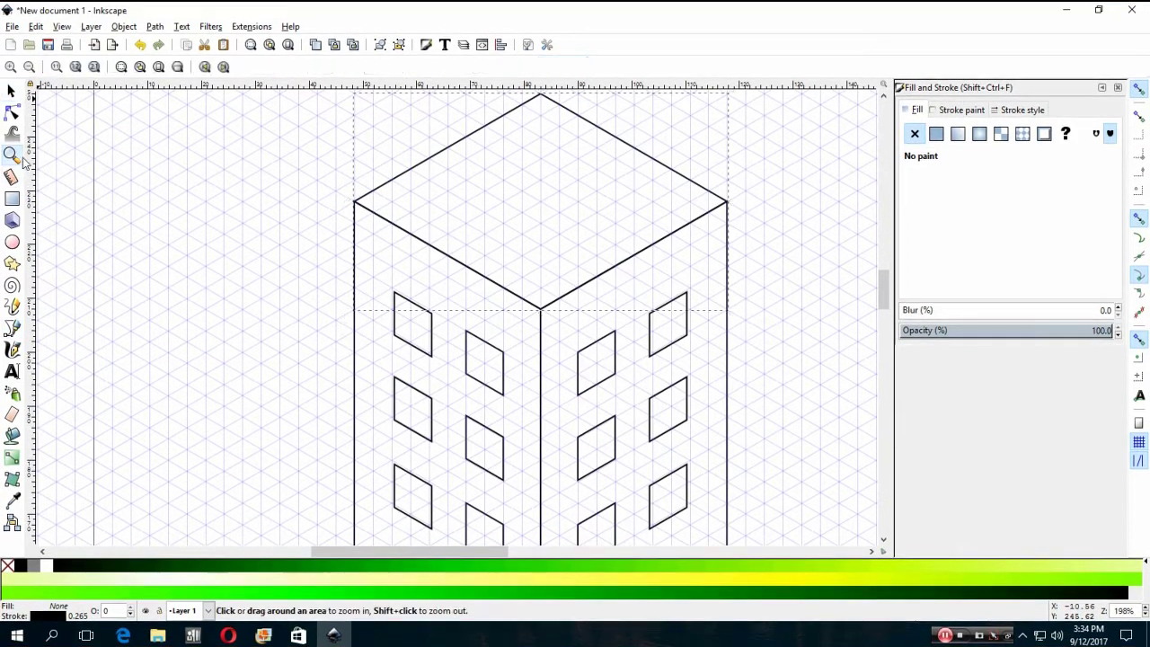
pyautogui.keyDown('shift'); pyautogui.click(174, 238); pyautogui.keyUp('shift')
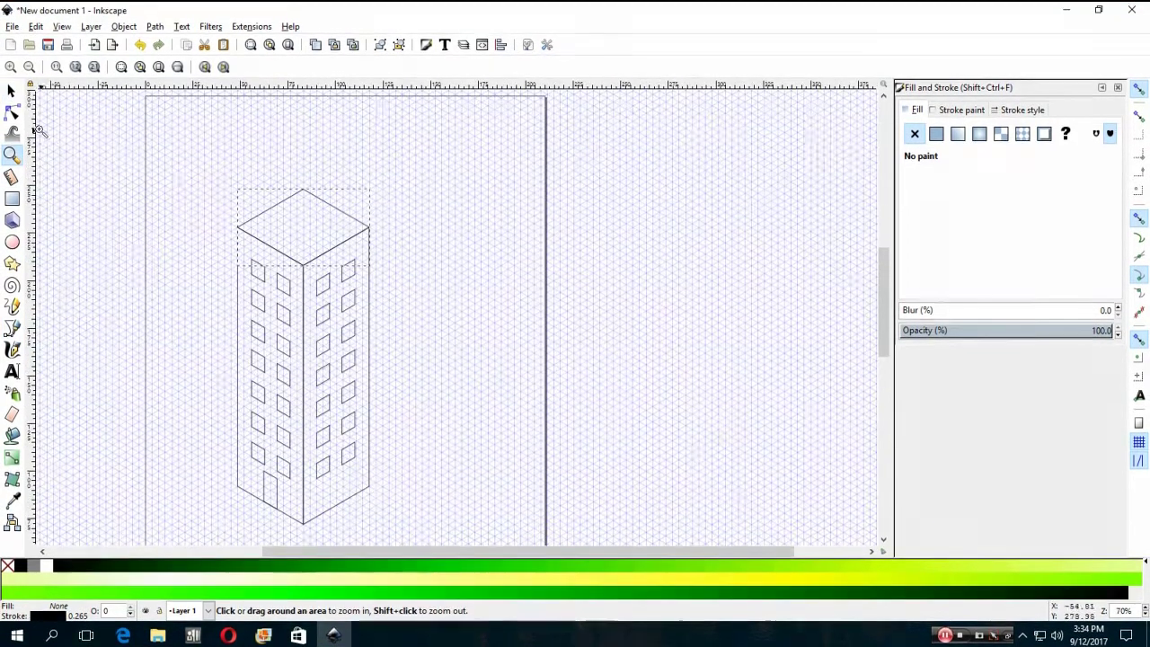
# - Give the tall building's roof a flat olive fill (6a6a35ff), then select its right face
pyautogui.click(12, 87)
pyautogui.moveTo(199, 154); pyautogui.dragTo(423, 530)
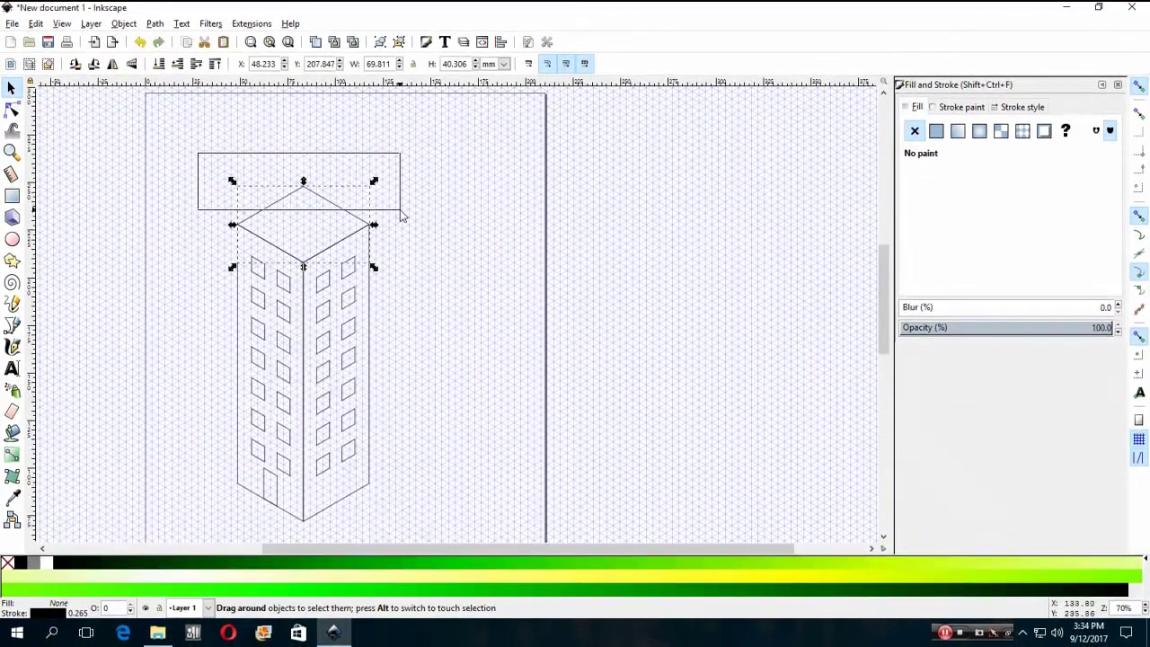
pyautogui.moveTo(422, 530); pyautogui.dragTo(403, 166)
pyautogui.click(351, 217)
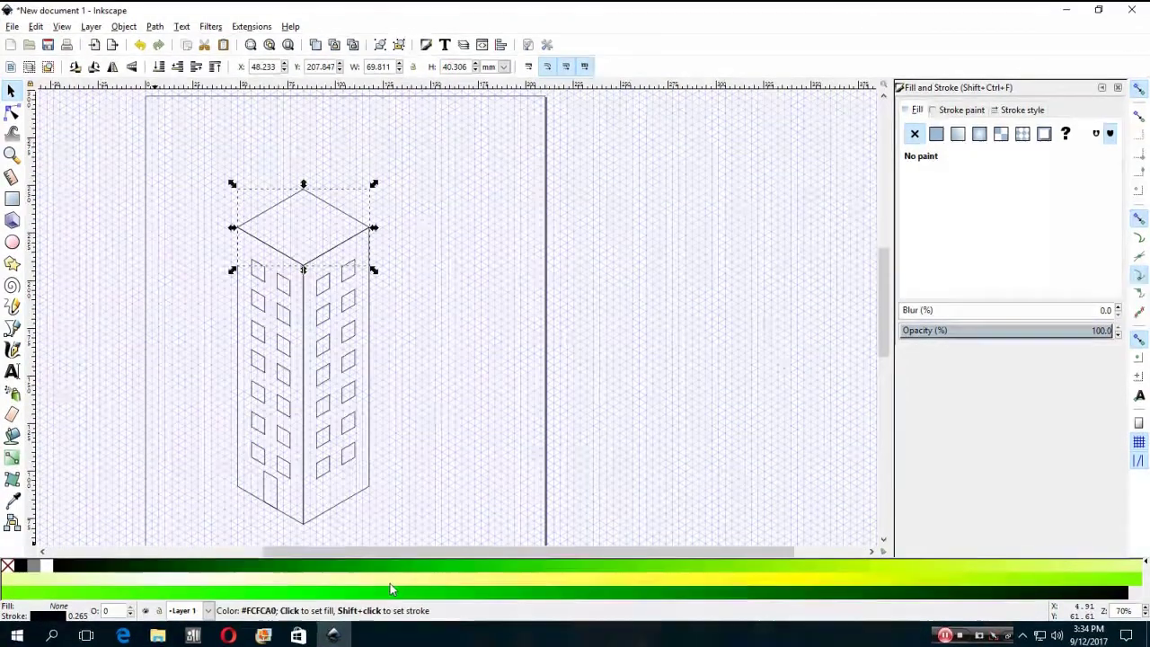
pyautogui.click(389, 583)
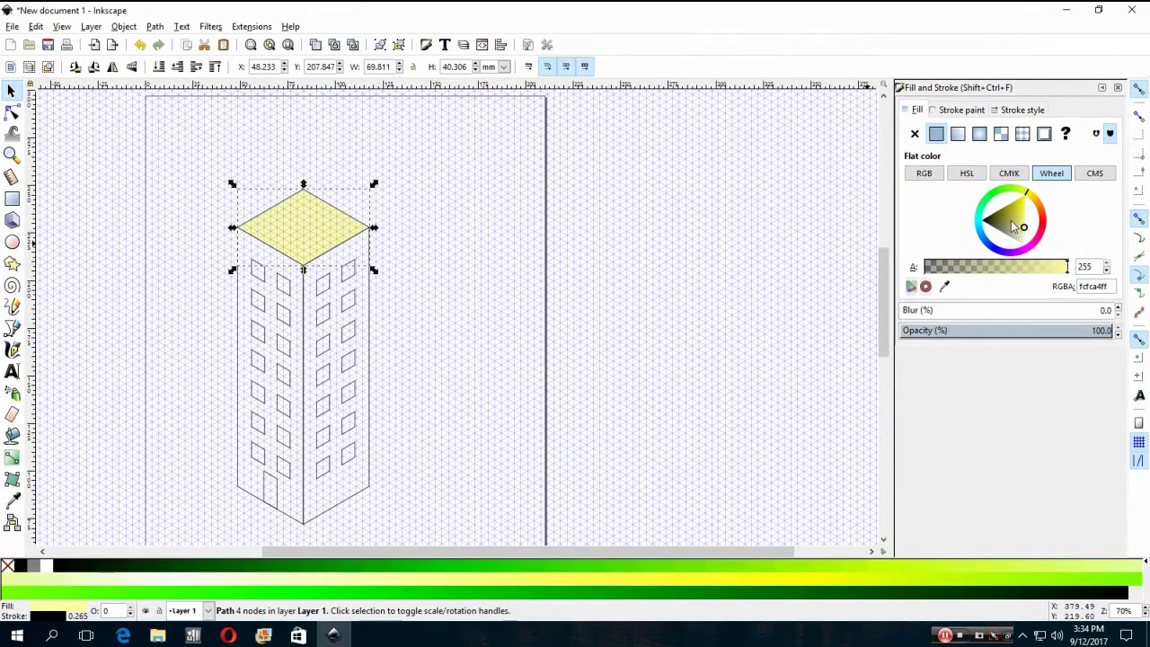
pyautogui.click(1011, 220)
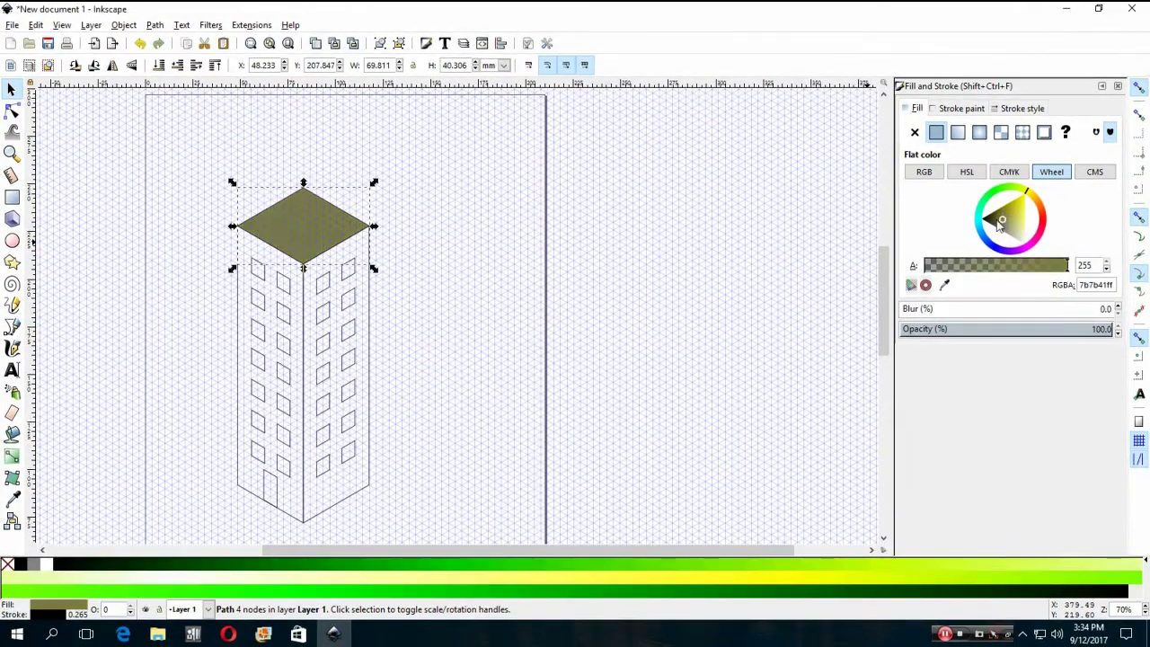
pyautogui.moveTo(1000, 224); pyautogui.dragTo(998, 219)
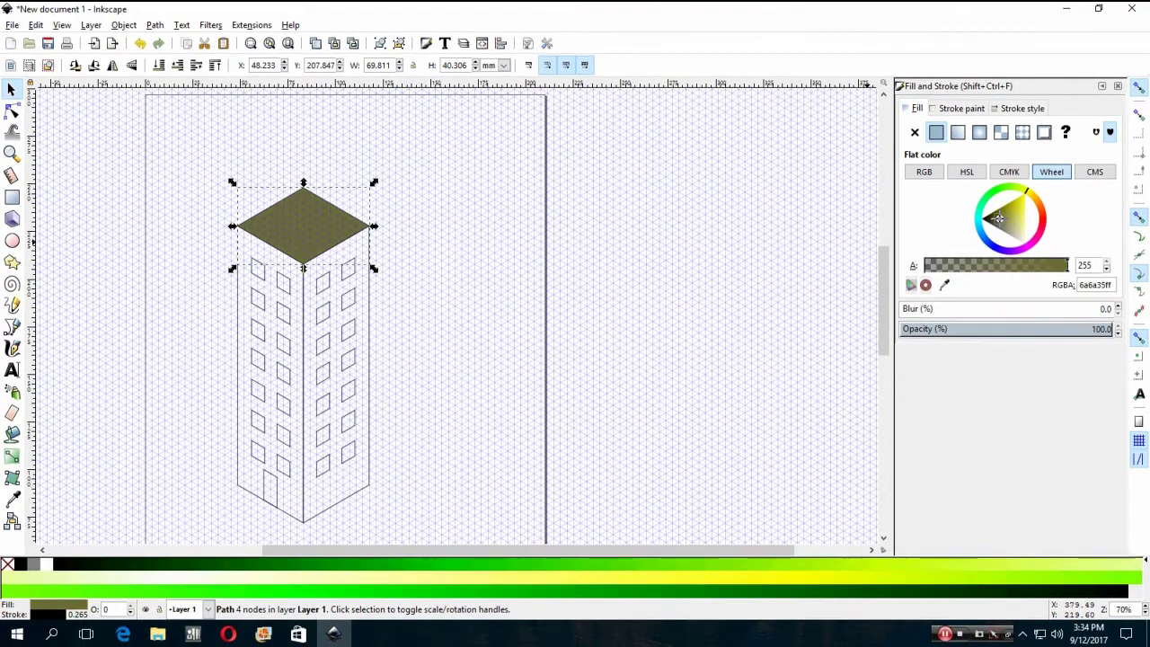
pyautogui.click(369, 482)
# - Fill the right face olive and select all the windows on that face
pyautogui.click(938, 134)
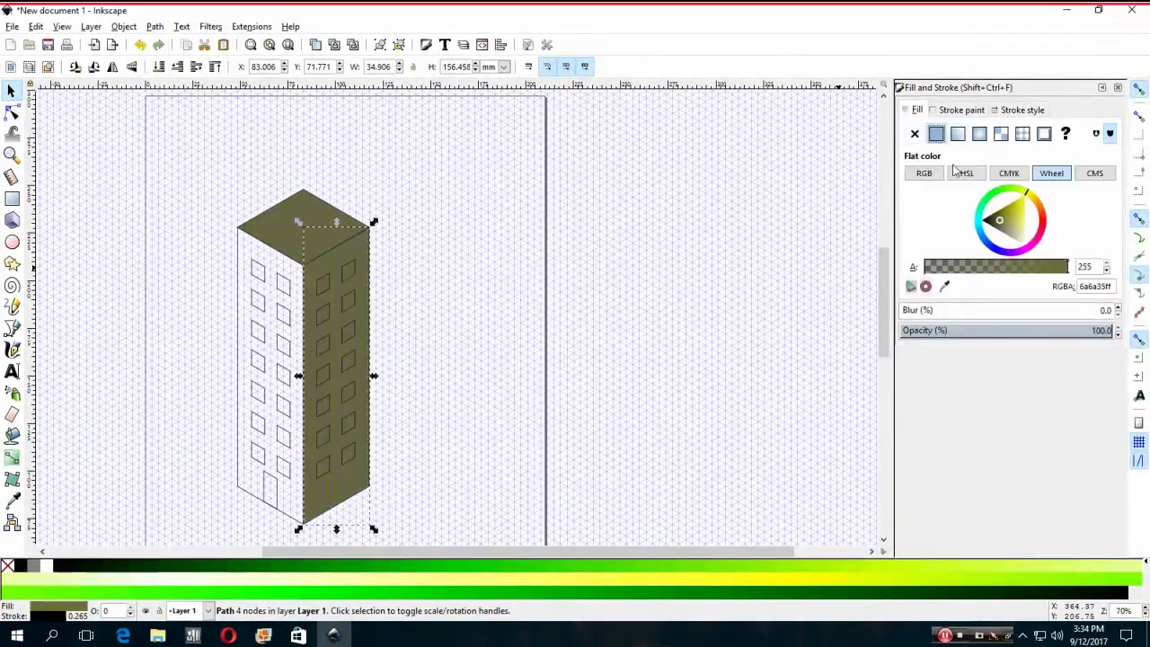
pyautogui.click(326, 284)
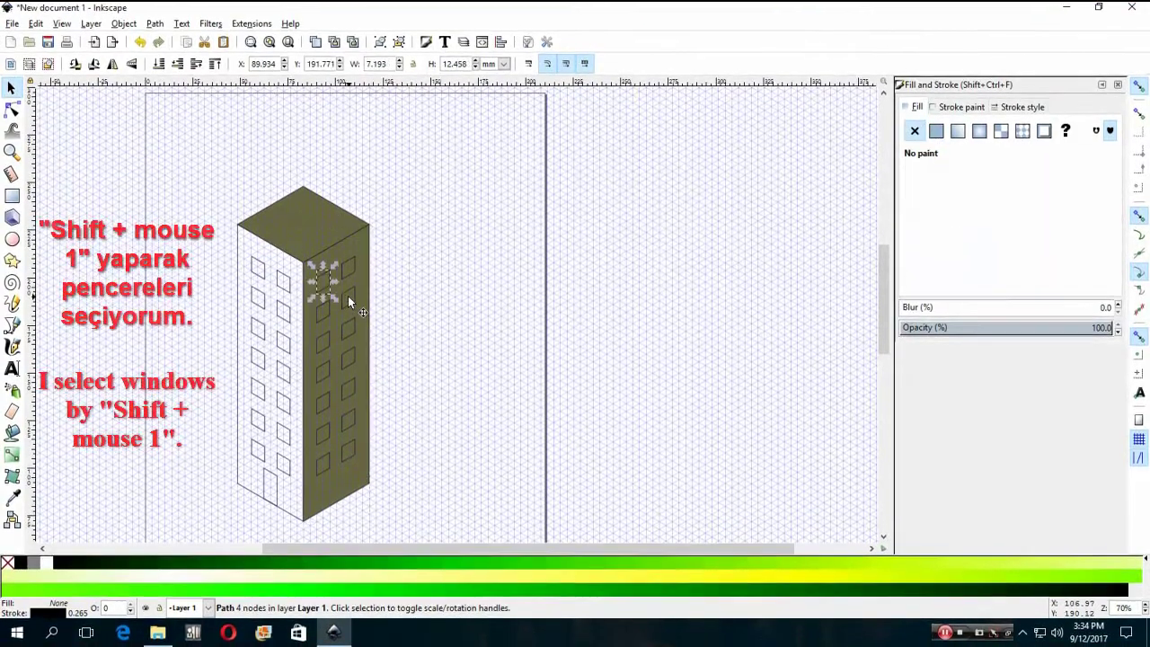
pyautogui.keyDown('shift'); pyautogui.click(354, 275); pyautogui.keyUp('shift')
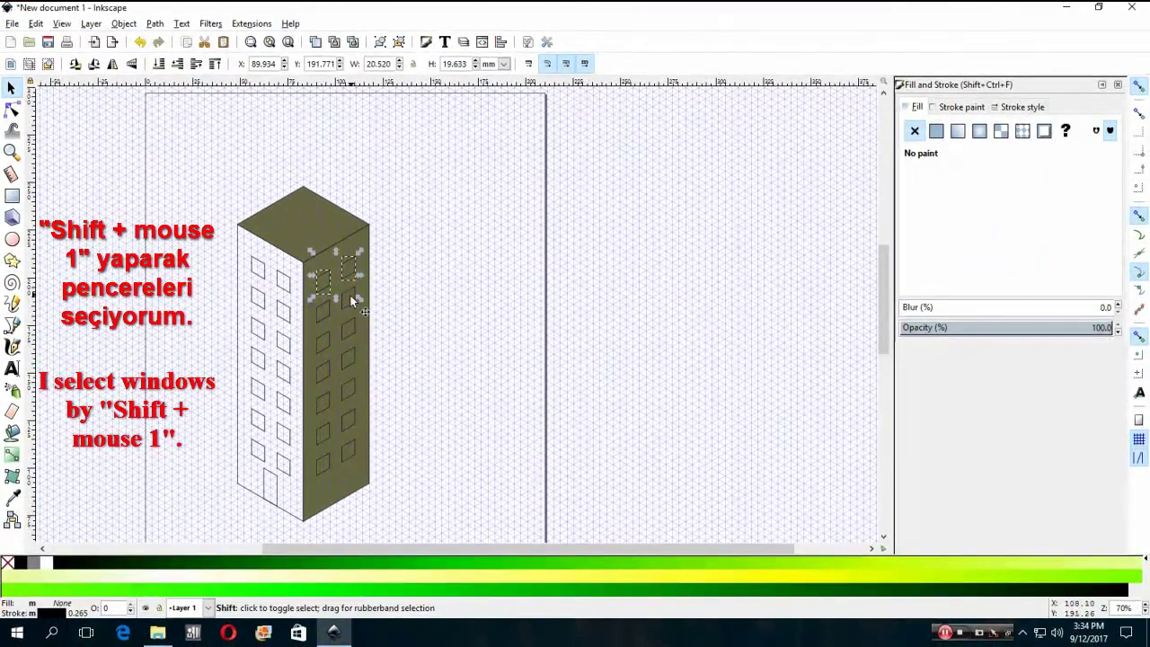
pyautogui.keyDown('shift'); pyautogui.click(321, 340); pyautogui.keyUp('shift')
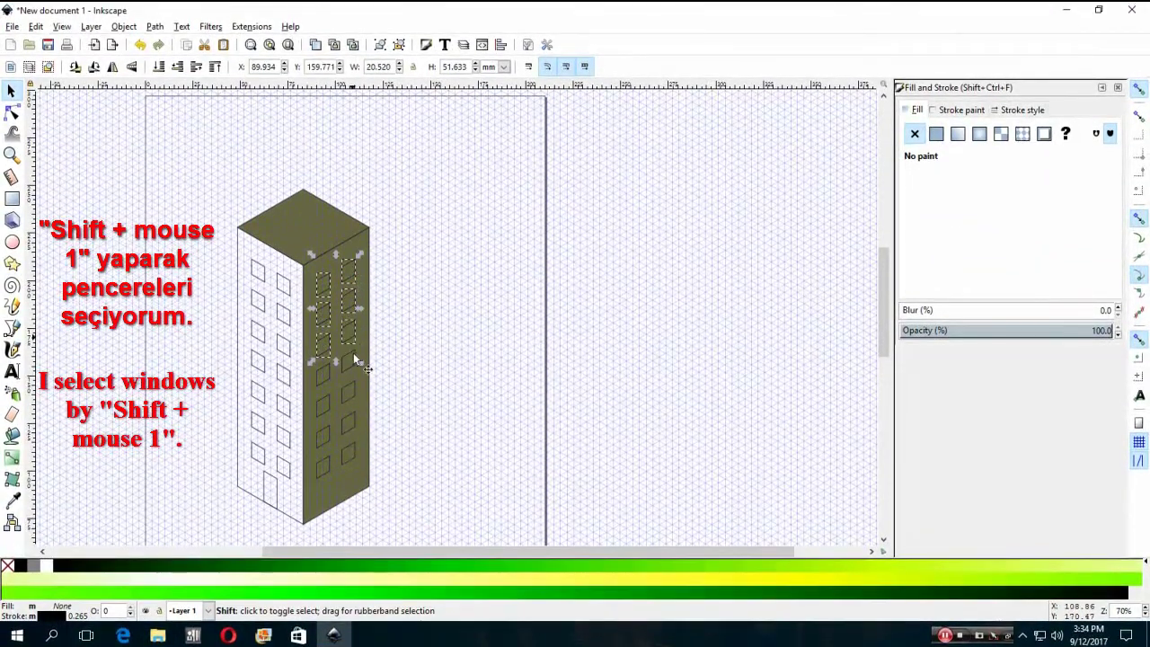
pyautogui.keyDown('shift'); pyautogui.click(353, 352); pyautogui.keyUp('shift')
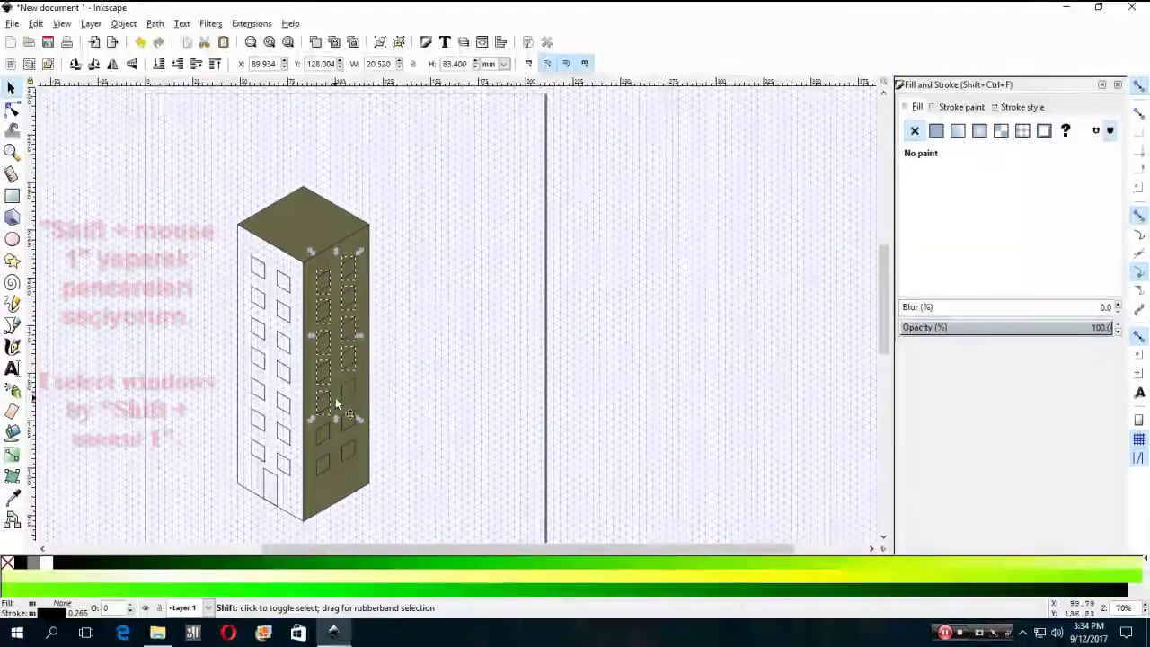
pyautogui.keyDown('shift'); pyautogui.click(336, 397); pyautogui.keyUp('shift')
pyautogui.keyDown('shift'); pyautogui.click(346, 423); pyautogui.keyUp('shift')
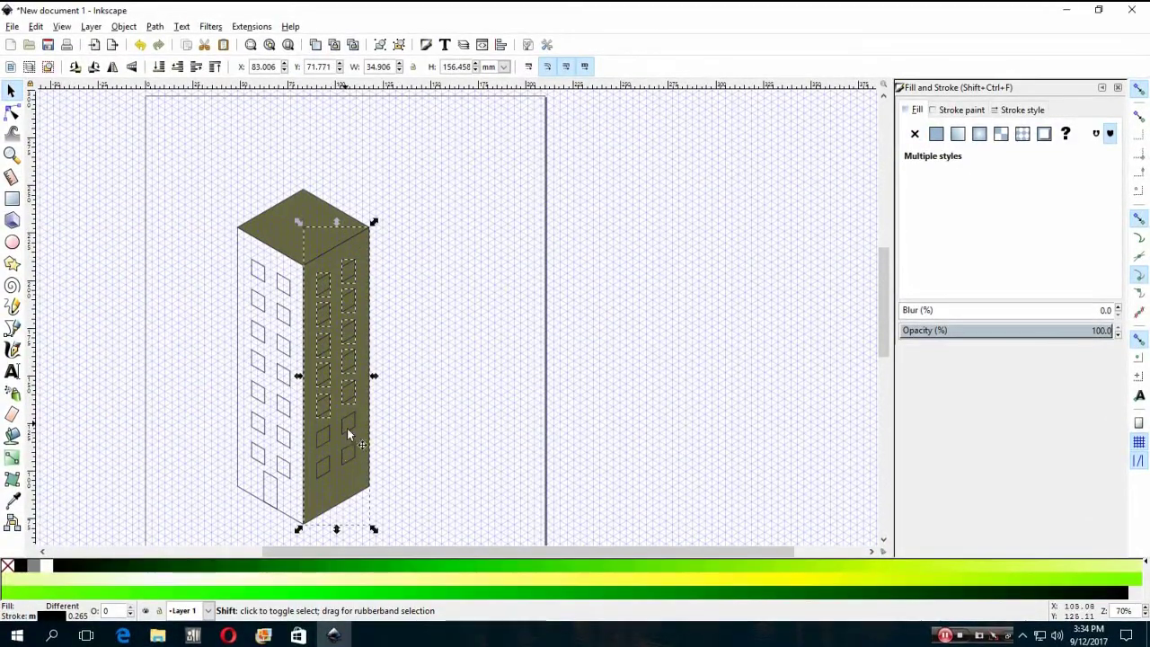
pyautogui.keyDown('shift'); pyautogui.click(346, 428); pyautogui.keyUp('shift')
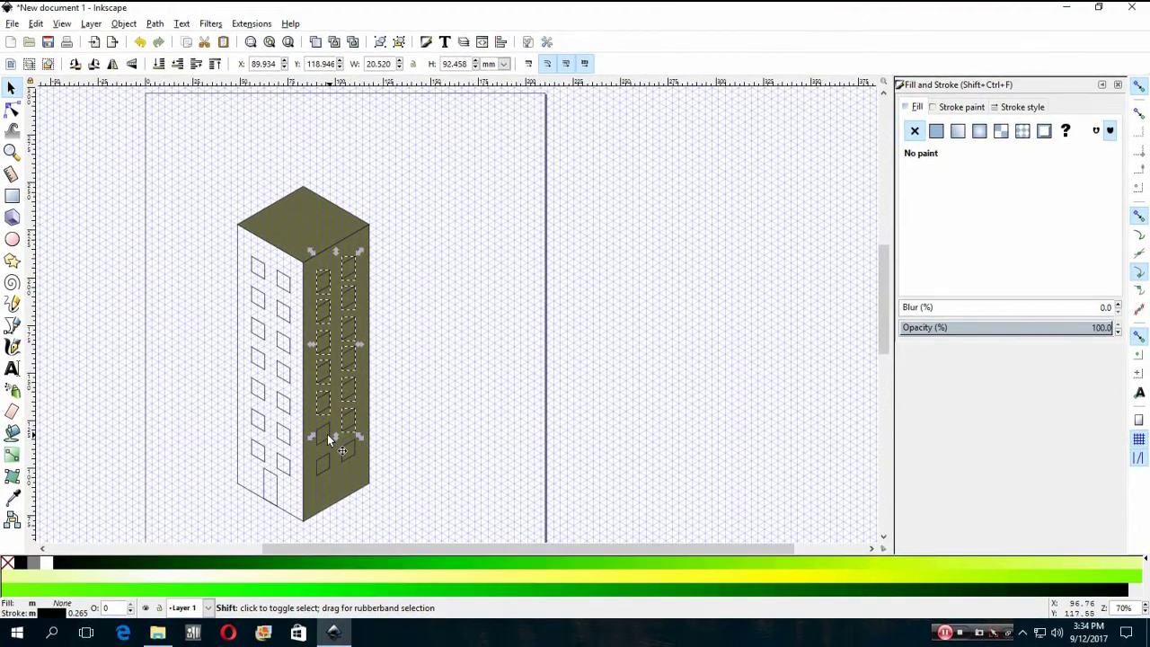
pyautogui.keyDown('shift'); pyautogui.click(328, 434); pyautogui.keyUp('shift')
pyautogui.keyDown('shift'); pyautogui.click(327, 459); pyautogui.keyUp('shift')
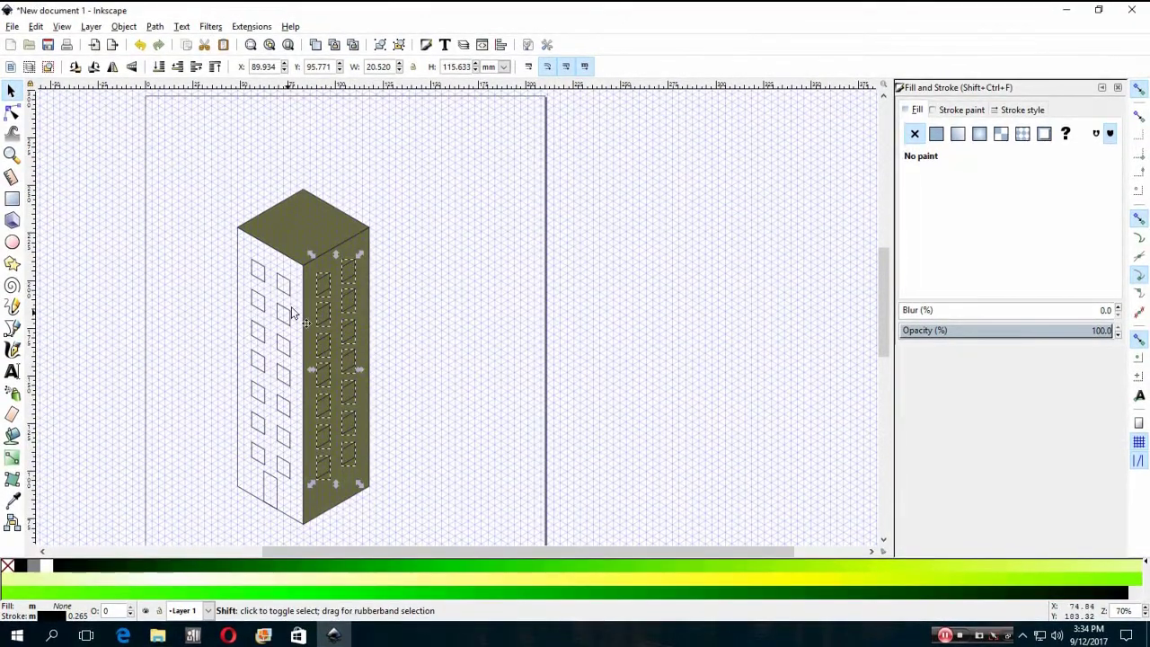
# - Add every left-face window to the window selection
pyautogui.keyDown('shift'); pyautogui.click(263, 300); pyautogui.keyUp('shift')
pyautogui.keyDown('shift'); pyautogui.click(283, 316); pyautogui.keyUp('shift')
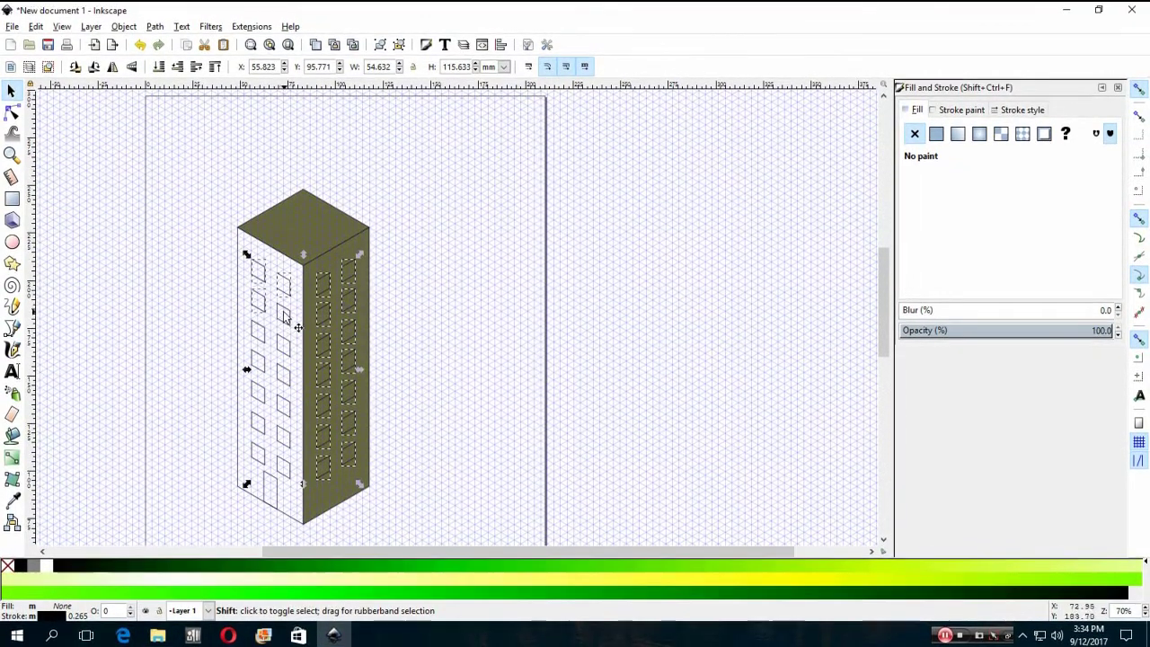
pyautogui.keyDown('shift'); pyautogui.click(258, 332); pyautogui.keyUp('shift')
pyautogui.keyDown('shift'); pyautogui.click(281, 347); pyautogui.keyUp('shift')
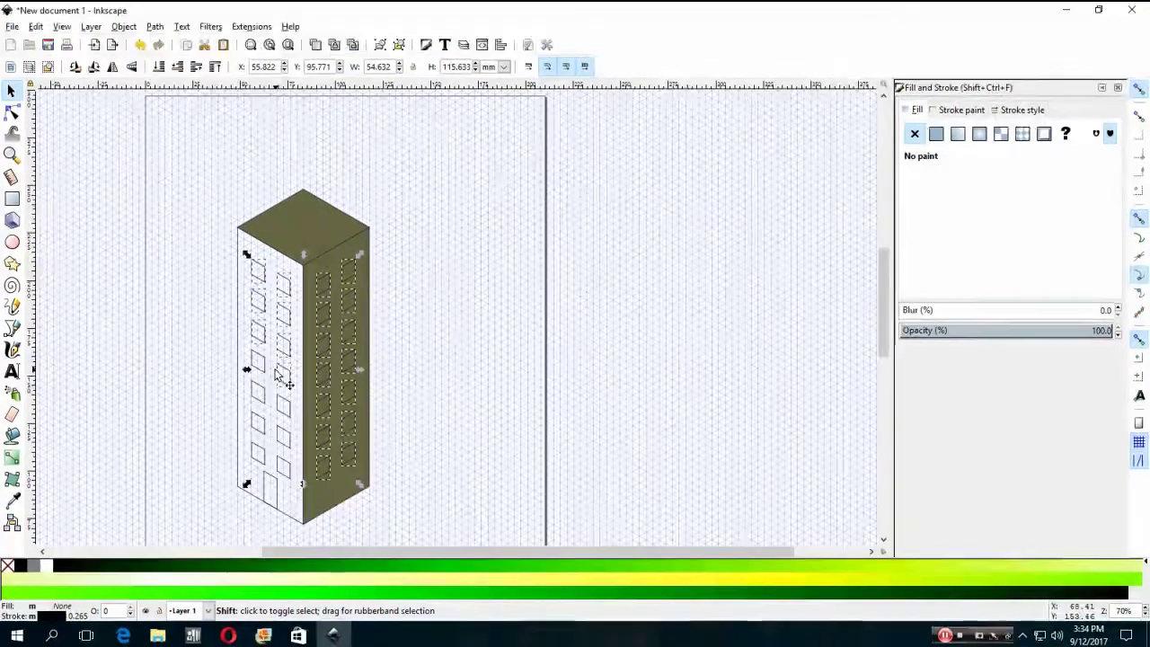
pyautogui.keyDown('shift'); pyautogui.click(281, 376); pyautogui.keyUp('shift')
pyautogui.keyDown('shift'); pyautogui.click(259, 393); pyautogui.keyUp('shift')
pyautogui.keyDown('shift'); pyautogui.click(283, 406); pyautogui.keyUp('shift')
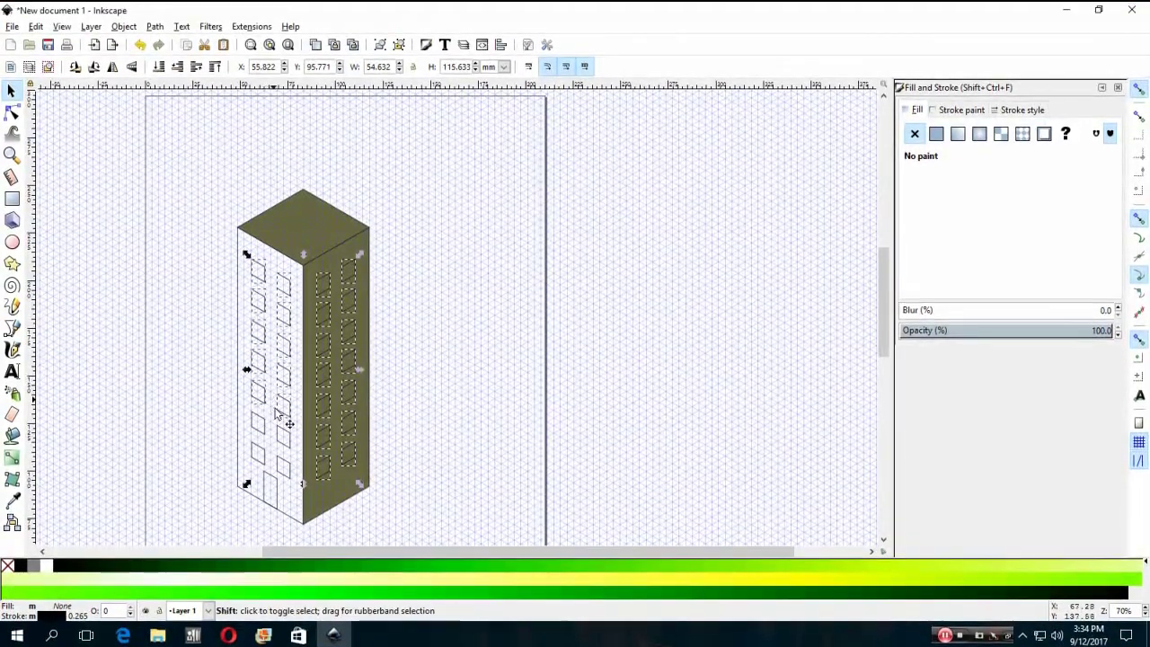
pyautogui.keyDown('shift'); pyautogui.click(258, 420); pyautogui.keyUp('shift')
pyautogui.keyDown('shift'); pyautogui.click(282, 434); pyautogui.keyUp('shift')
pyautogui.keyDown('shift'); pyautogui.click(259, 449); pyautogui.keyUp('shift')
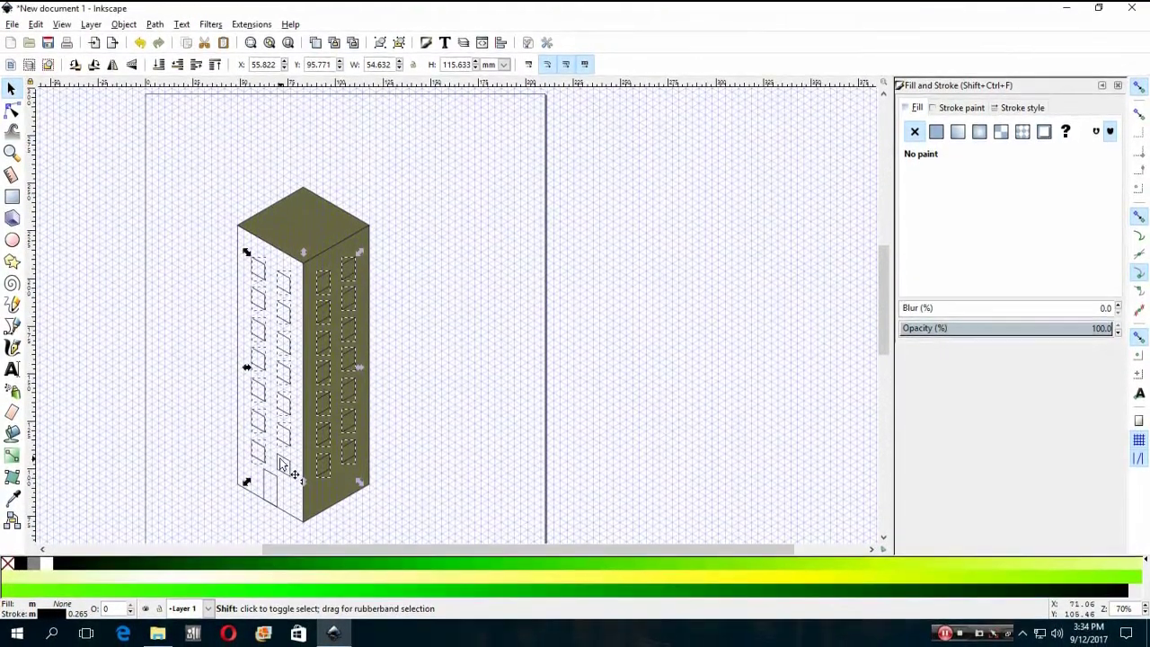
pyautogui.keyDown('shift'); pyautogui.click(283, 464); pyautogui.keyUp('shift')
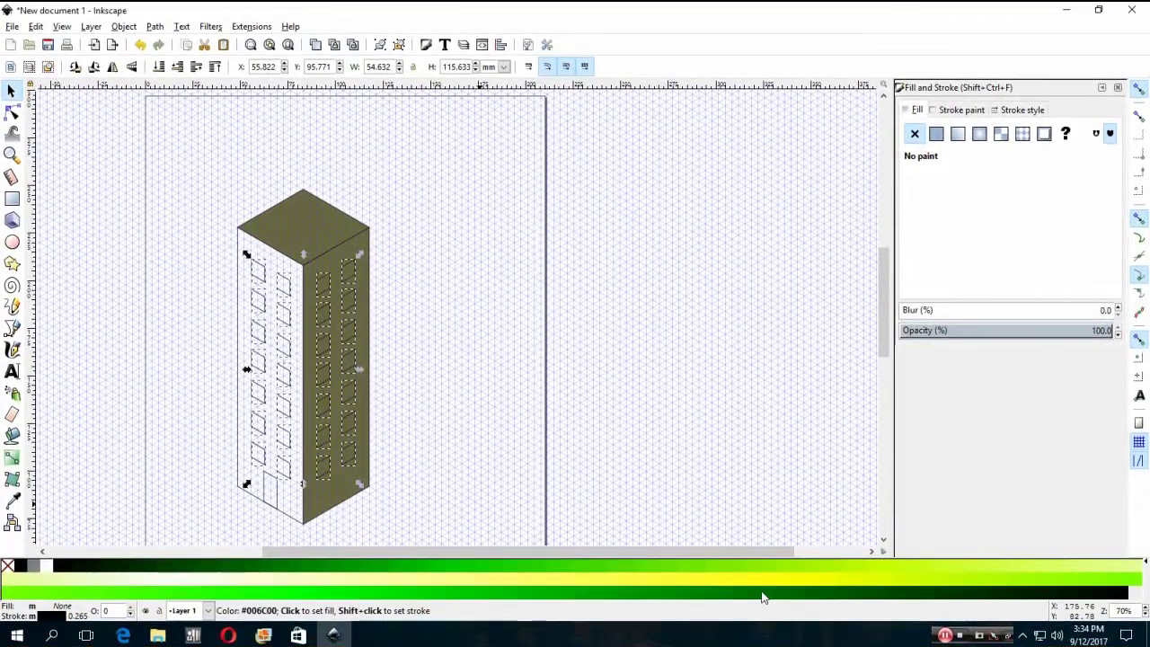
# - Give all 28 selected windows a flat teal fill (005e6cff)
pyautogui.click(762, 596)
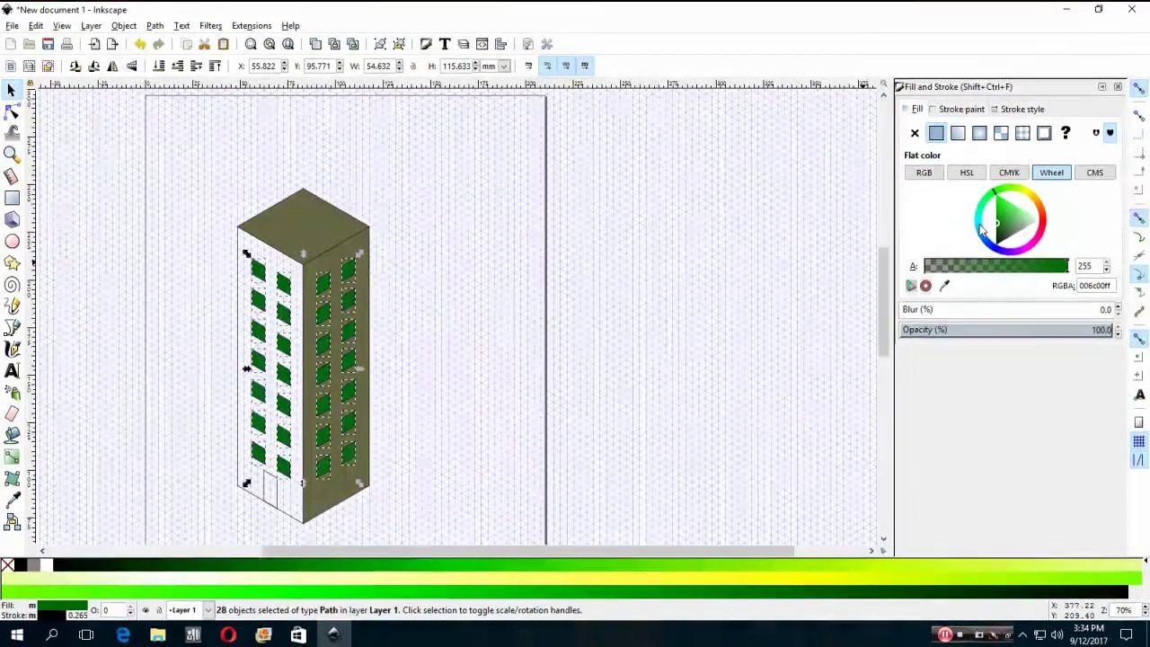
pyautogui.click(982, 229)
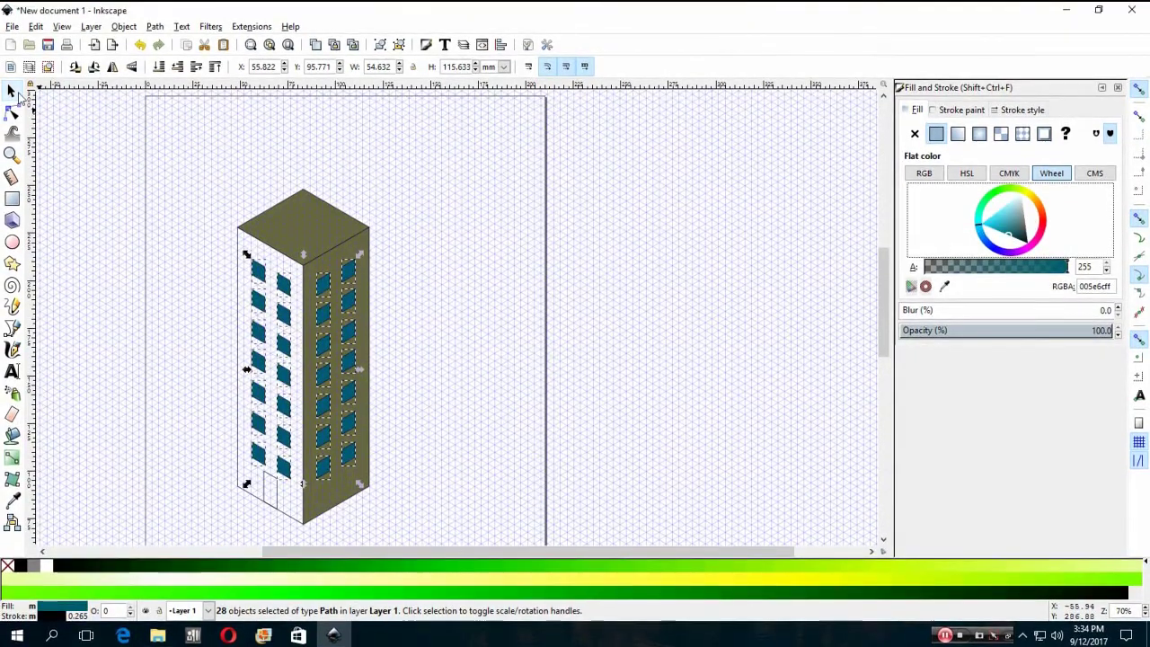
pyautogui.press('Escape')
pyautogui.click(256, 288)
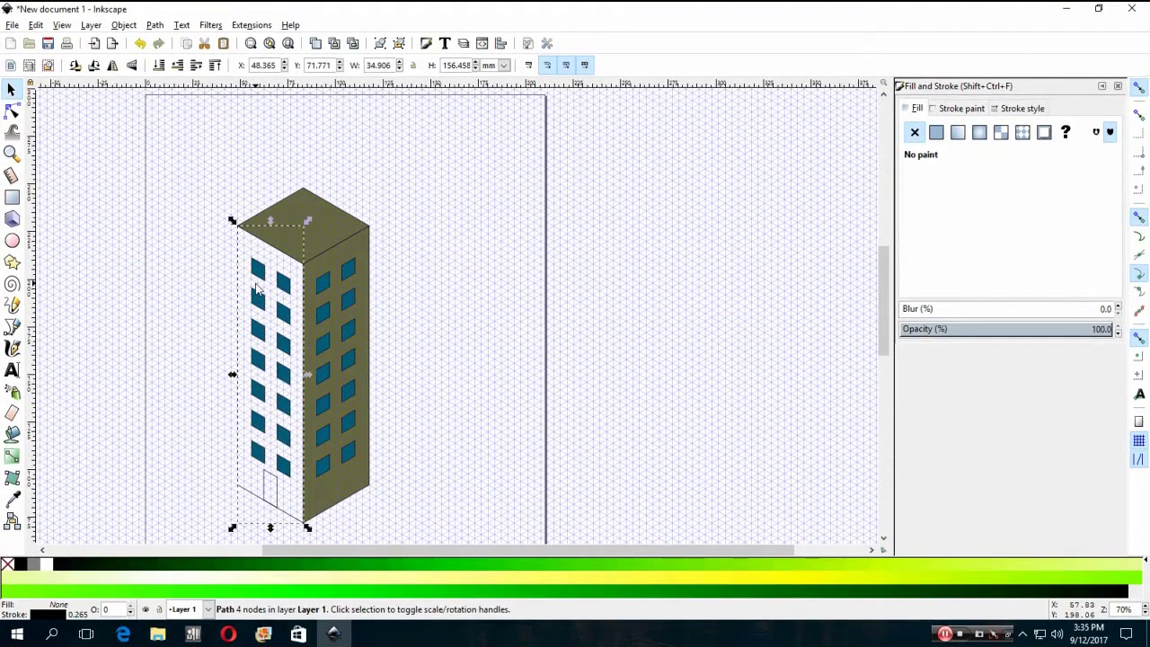
# - Copy the olive fill onto the left face with the Dropper
pyautogui.click(13, 497)
pyautogui.click(349, 329)
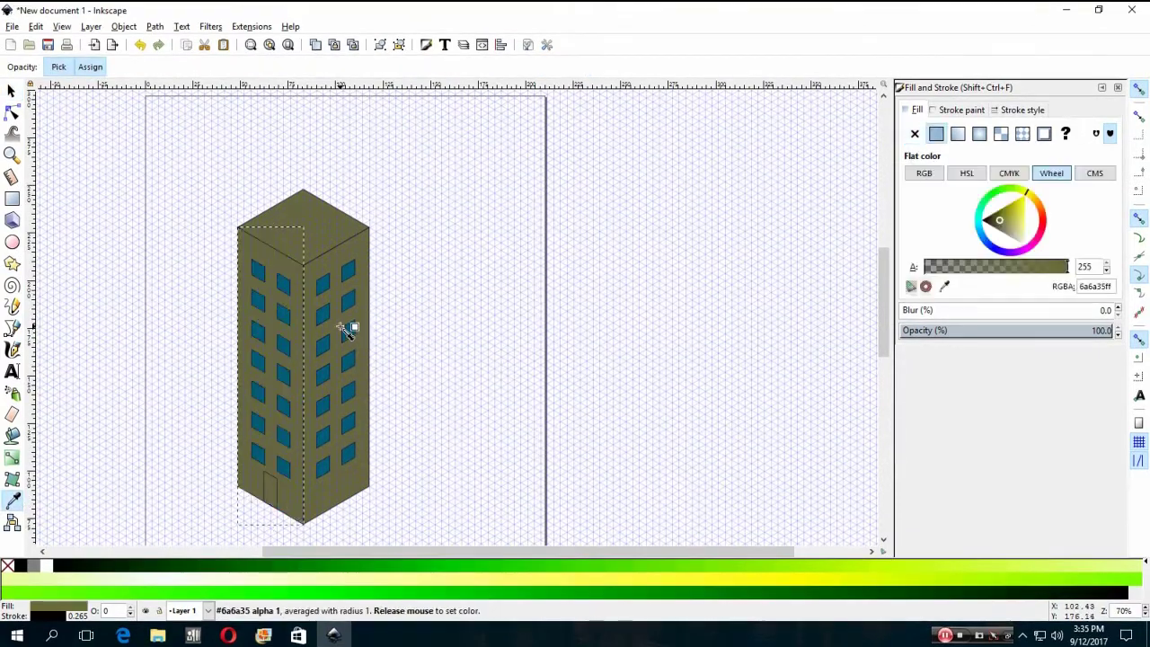
pyautogui.click(11, 89)
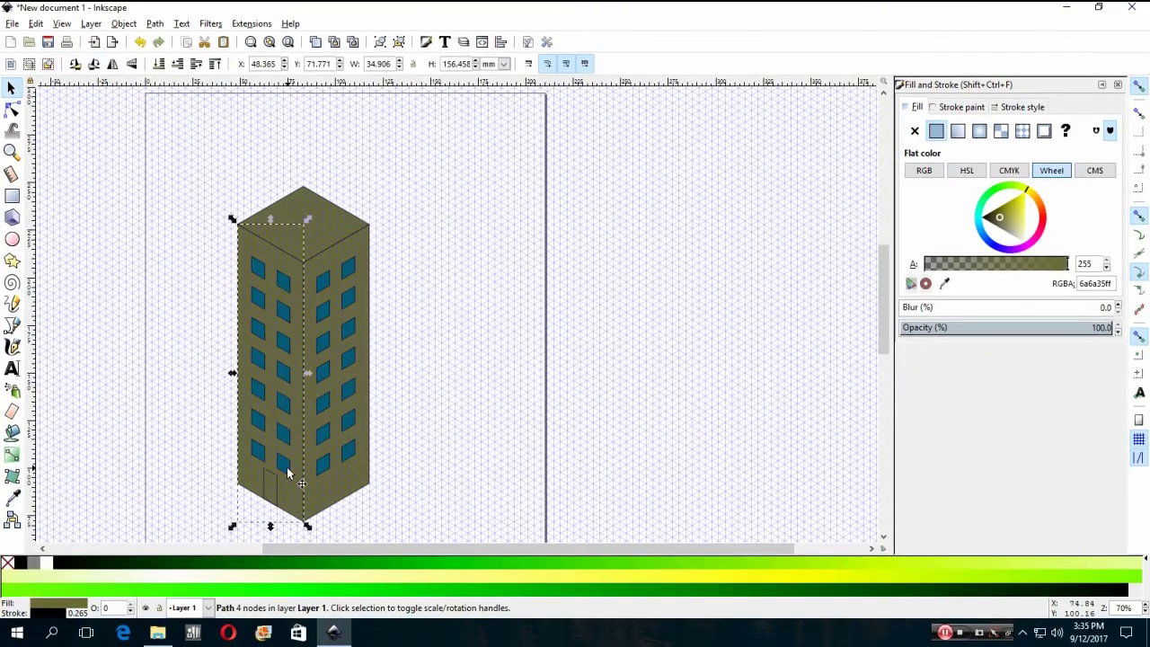
# - Give the door a flat brown fill (6a5935ff)
pyautogui.click(270, 485)
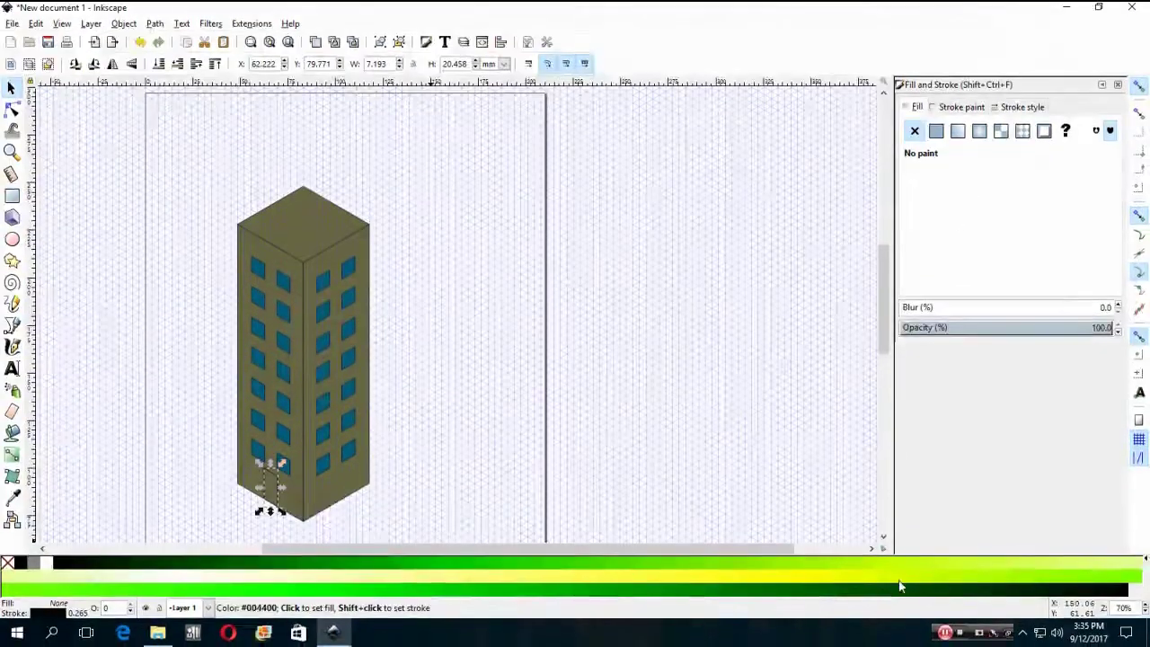
pyautogui.click(936, 133)
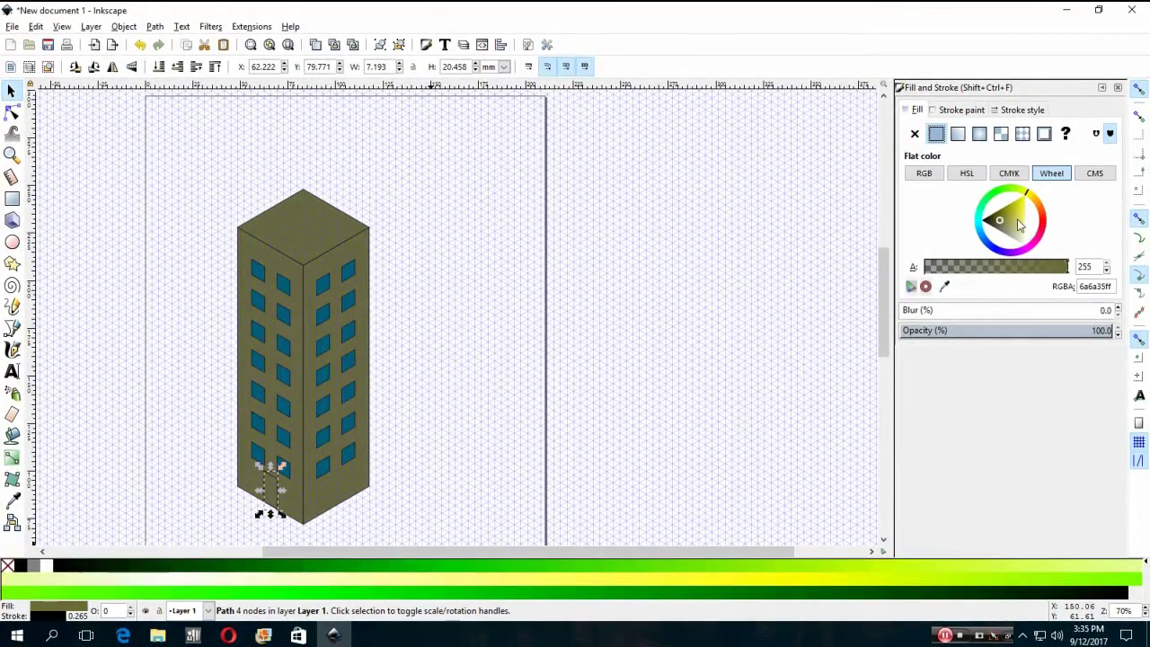
pyautogui.click(1042, 216)
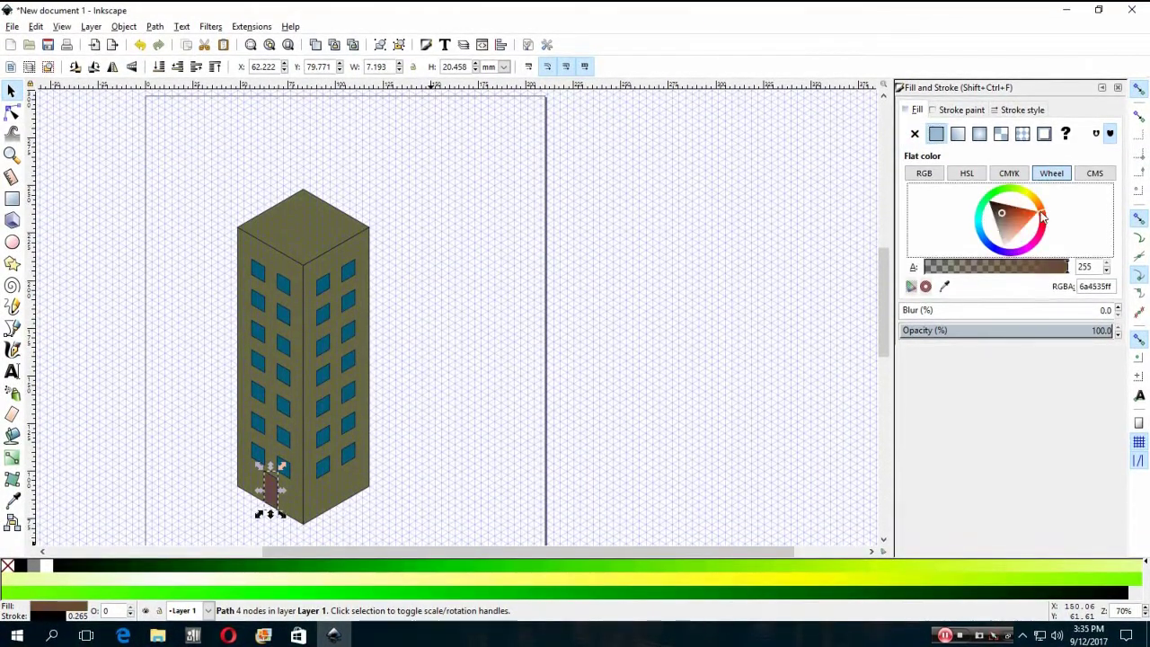
pyautogui.moveTo(1042, 216); pyautogui.dragTo(1038, 205)
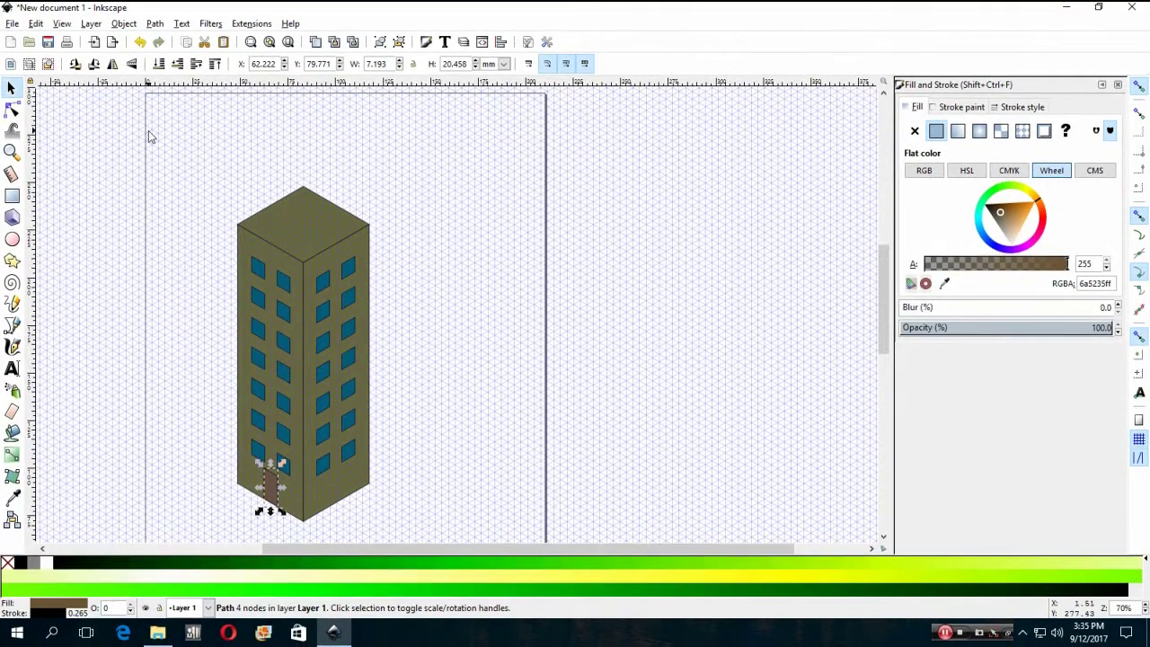
pyautogui.click(148, 130)
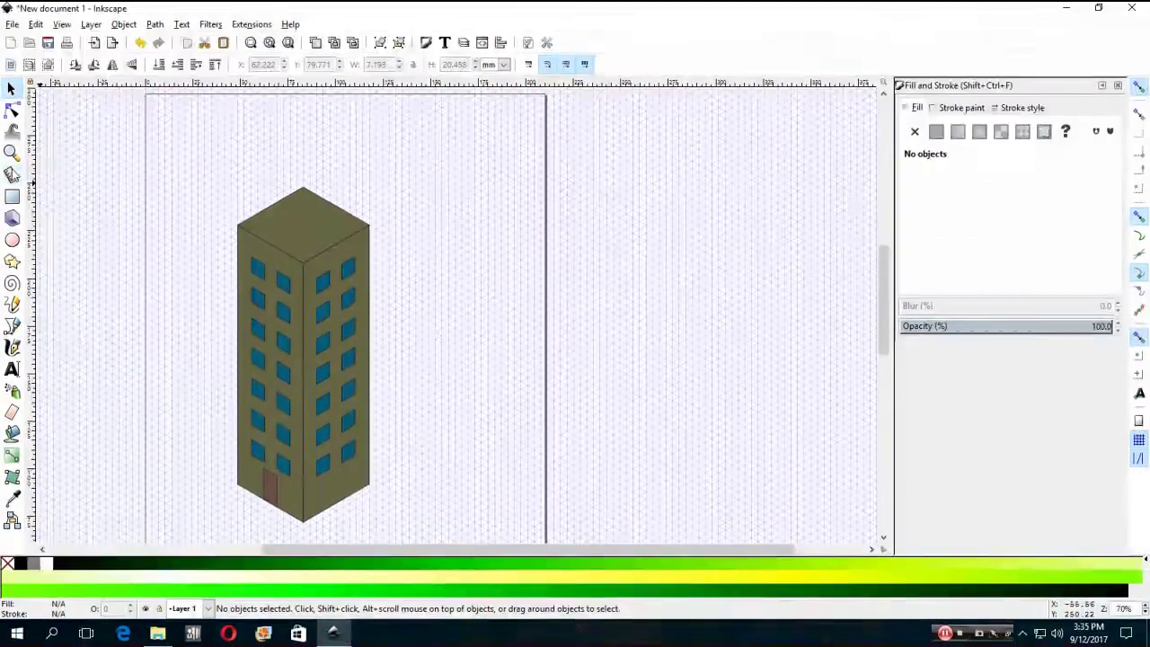
# - Duplicate the whole 32-part tower and place the copy to the right and slightly lower
pyautogui.scroll(-2, 525, 273)
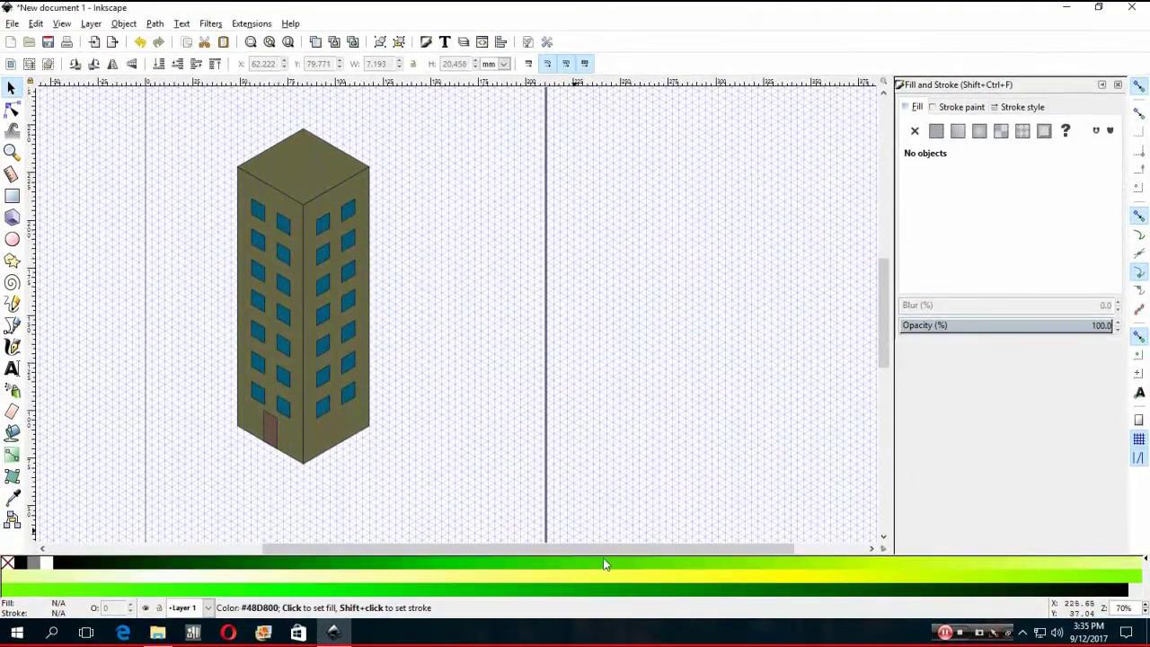
pyautogui.moveTo(604, 549); pyautogui.dragTo(486, 552)
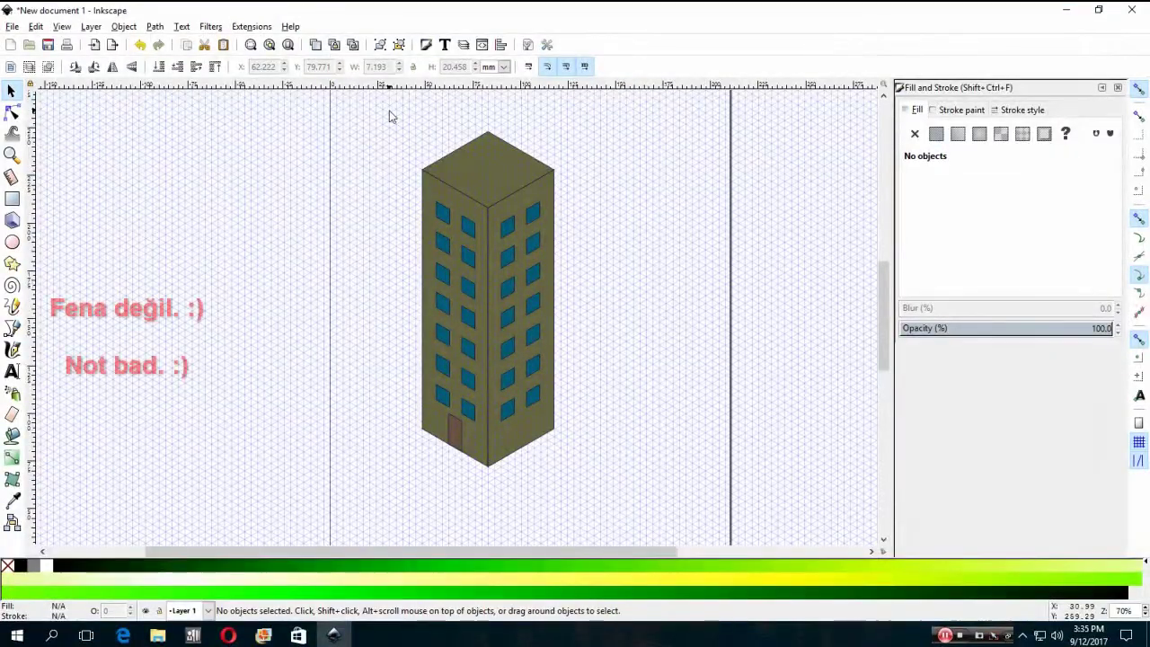
pyautogui.moveTo(389, 111); pyautogui.dragTo(597, 478)
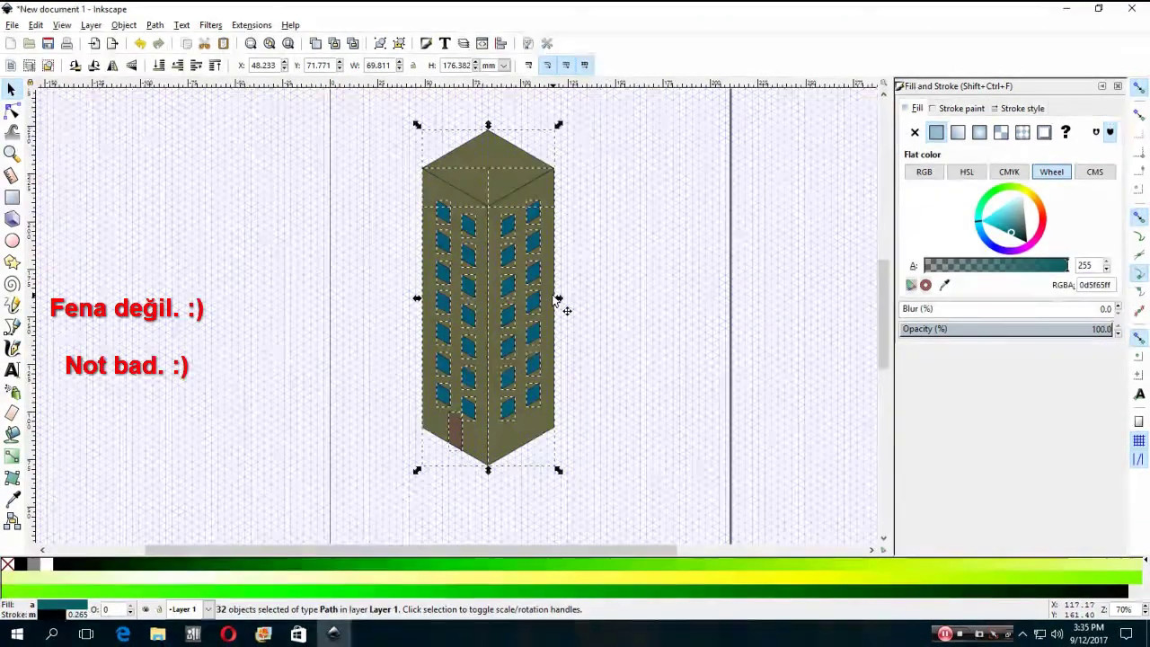
pyautogui.press('ctrl')
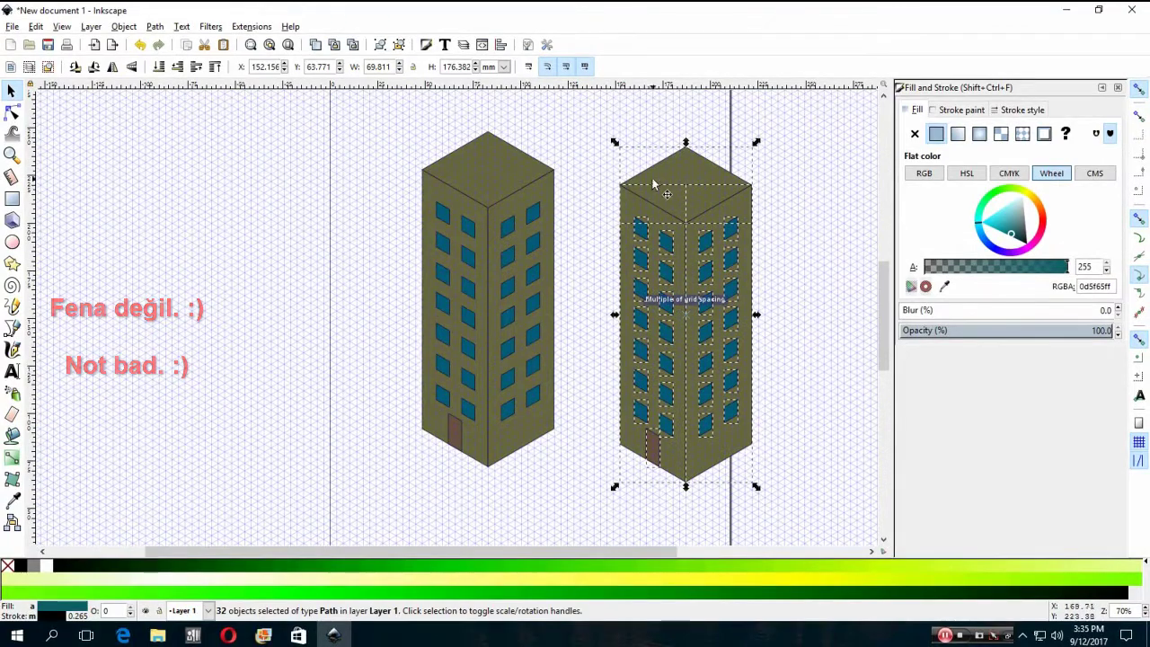
pyautogui.click(608, 120)
pyautogui.moveTo(608, 123); pyautogui.dragTo(839, 528)
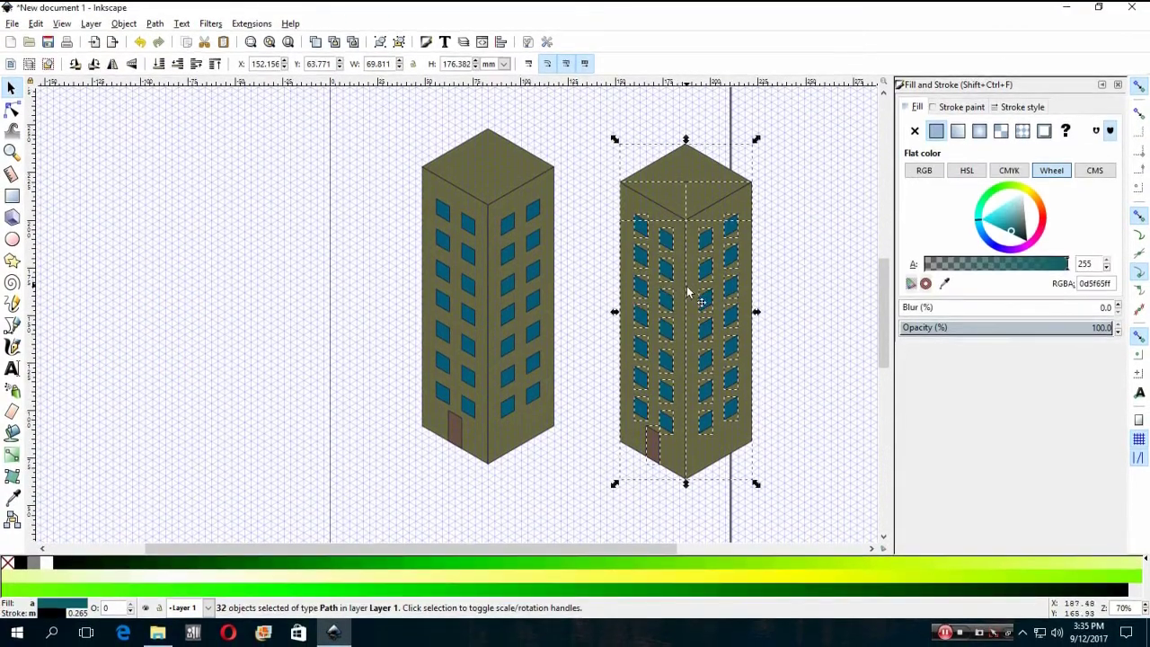
pyautogui.moveTo(689, 290)
pyautogui.mouseDown()
pyautogui.moveTo(653, 362)
pyautogui.moveTo(643, 356)
pyautogui.mouseUp()
pyautogui.scroll(-1, 787, 312)
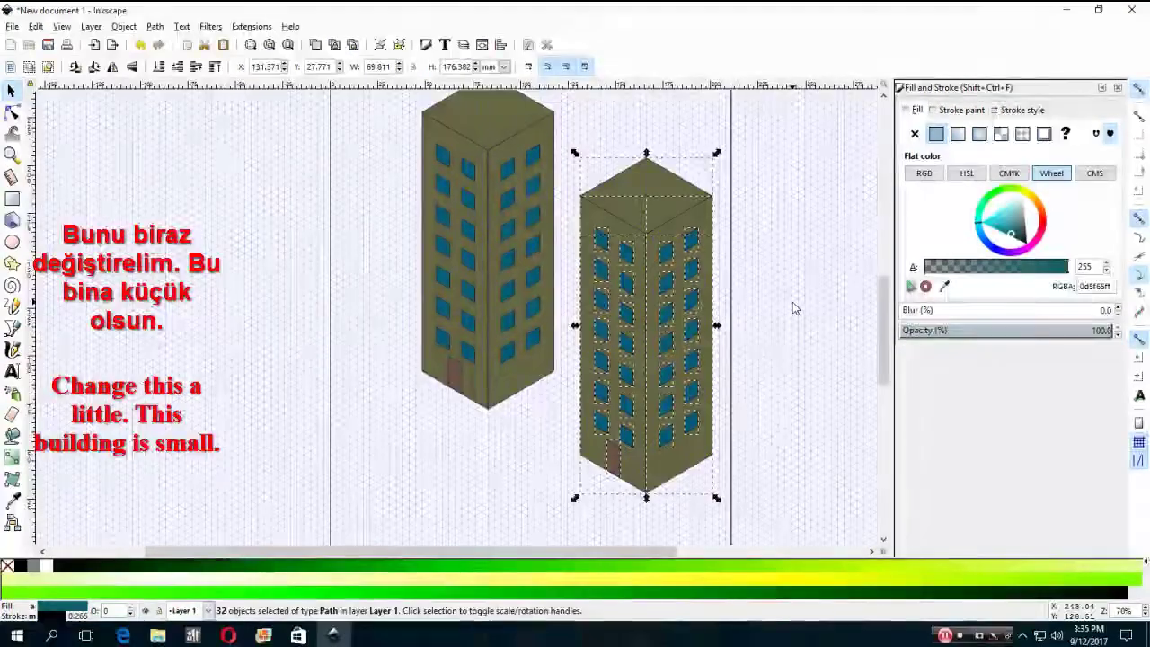
pyautogui.click(765, 307)
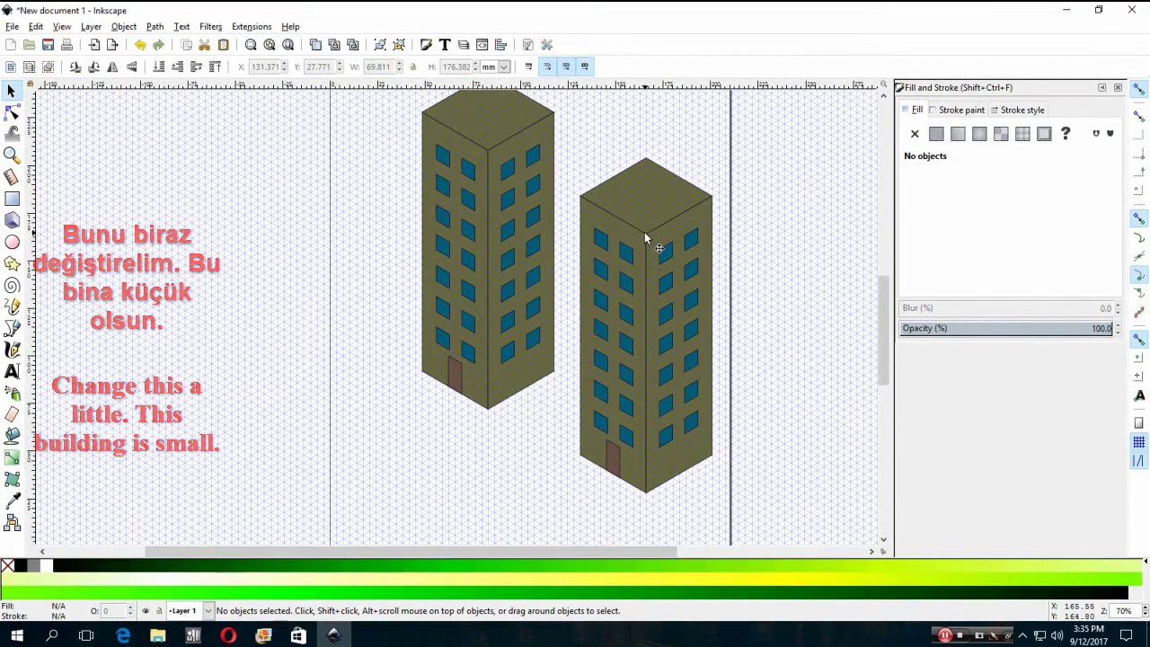
# - Delete six upper windows from the right-hand building copy
pyautogui.click(665, 248)
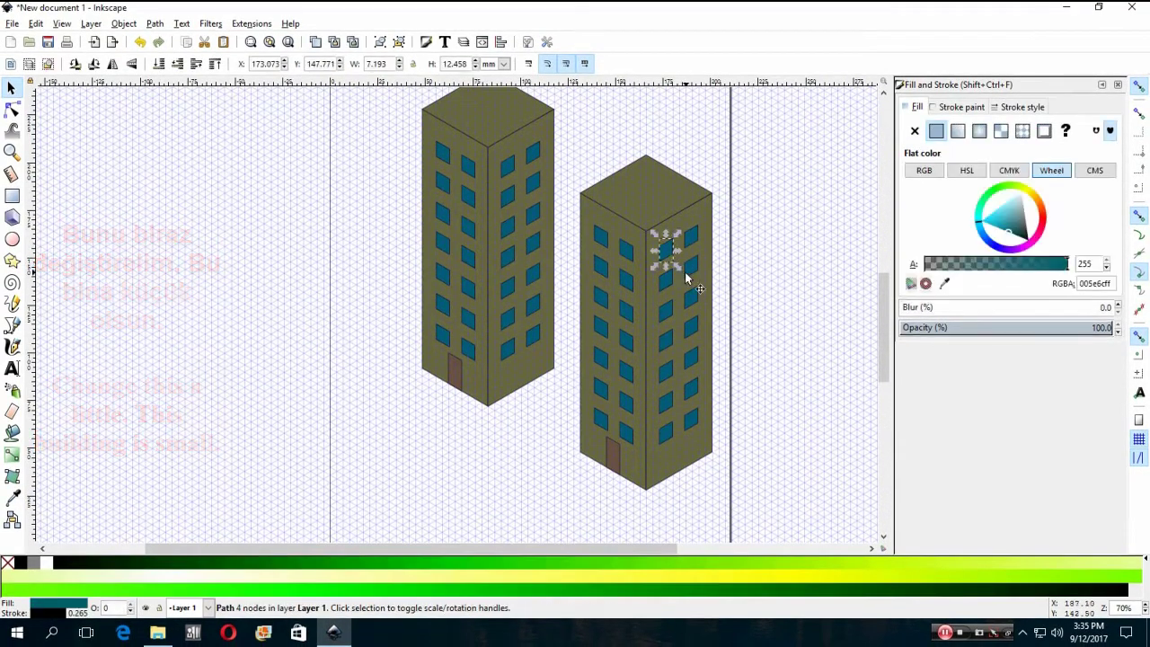
pyautogui.press('Delete')
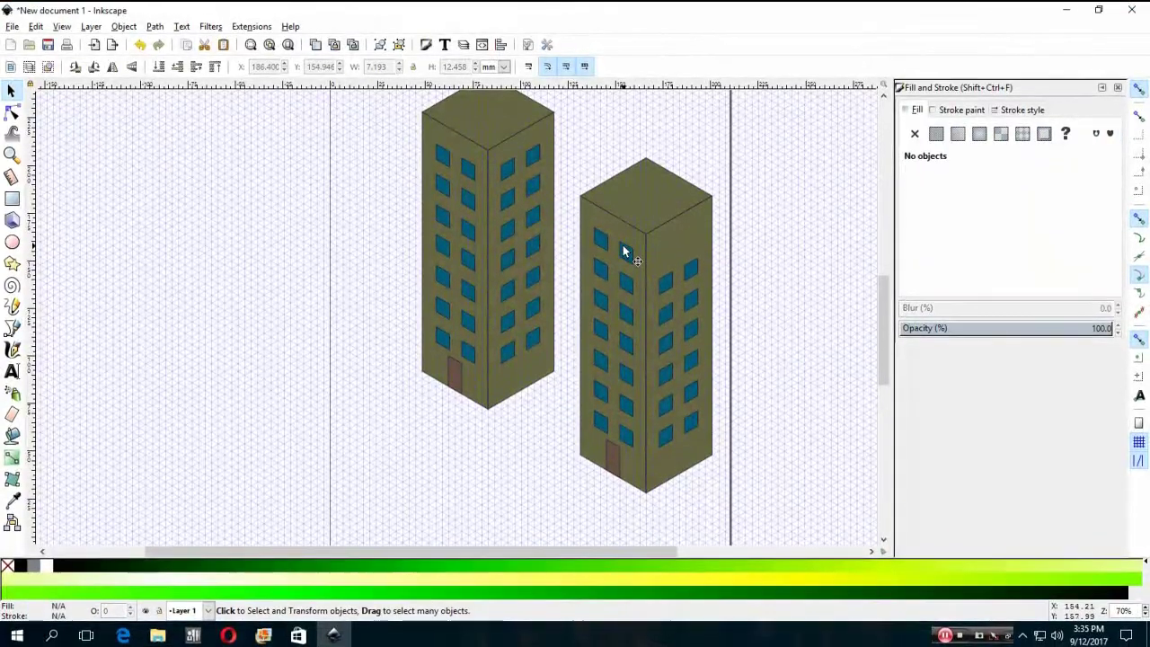
pyautogui.click(601, 236)
pyautogui.press('Delete')
pyautogui.click(626, 281)
pyautogui.press('Delete')
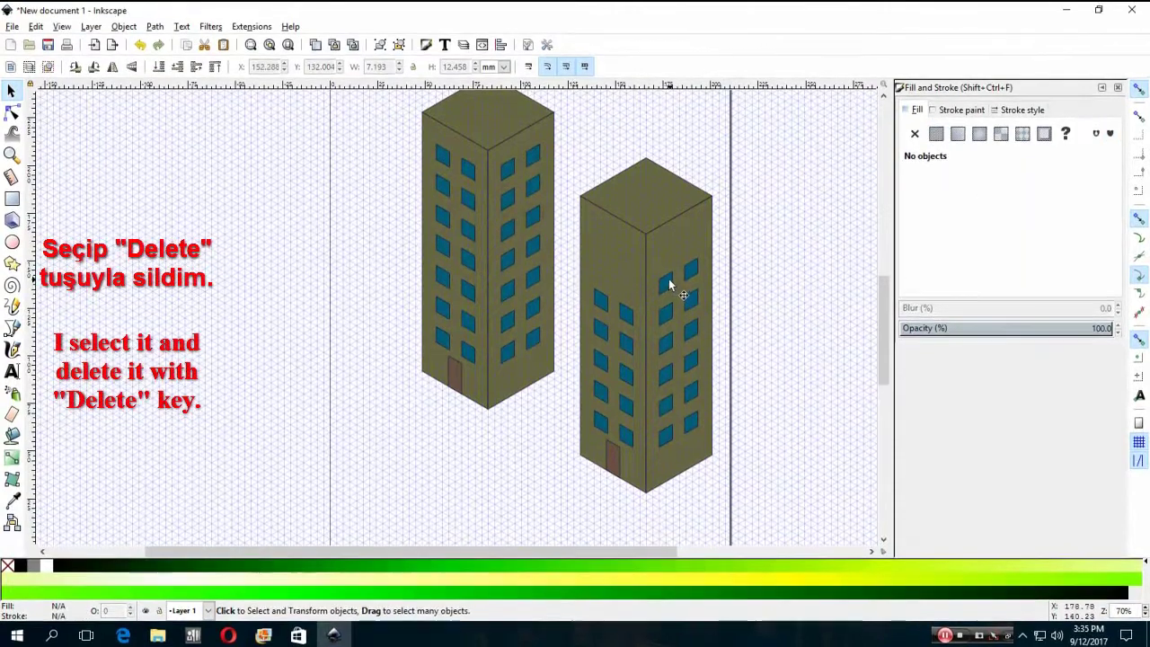
pyautogui.click(690, 271)
pyautogui.press('Delete')
pyautogui.click(604, 302)
pyautogui.press('Delete')
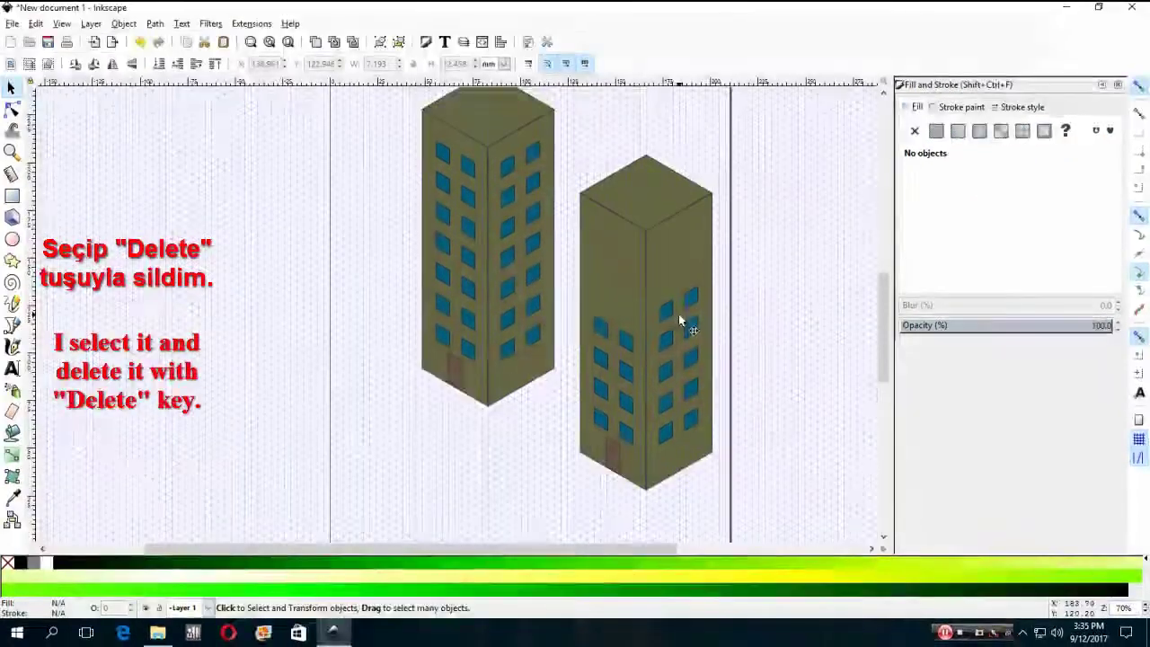
pyautogui.click(666, 311)
pyautogui.press('Delete')
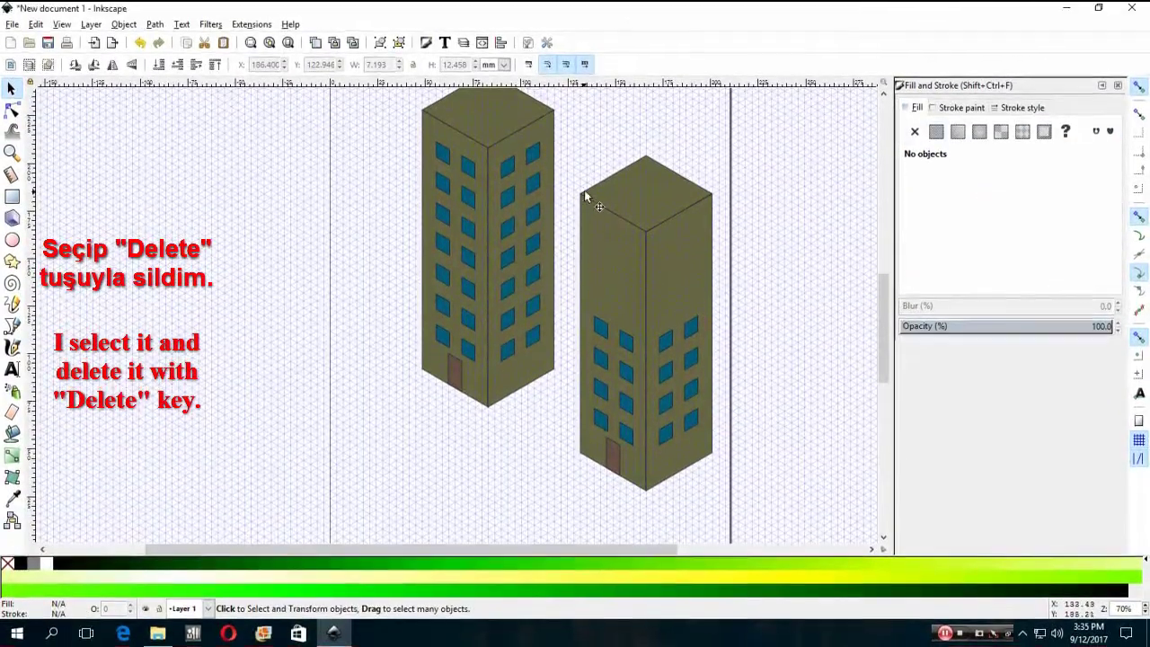
pyautogui.click(615, 219)
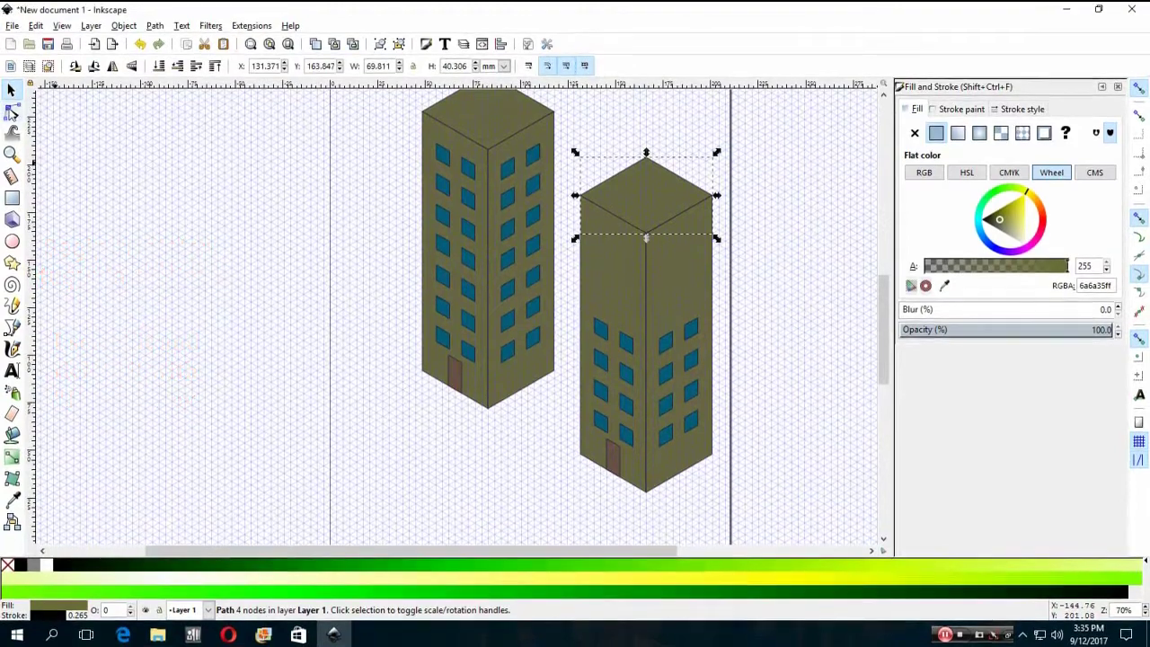
pyautogui.click(12, 109)
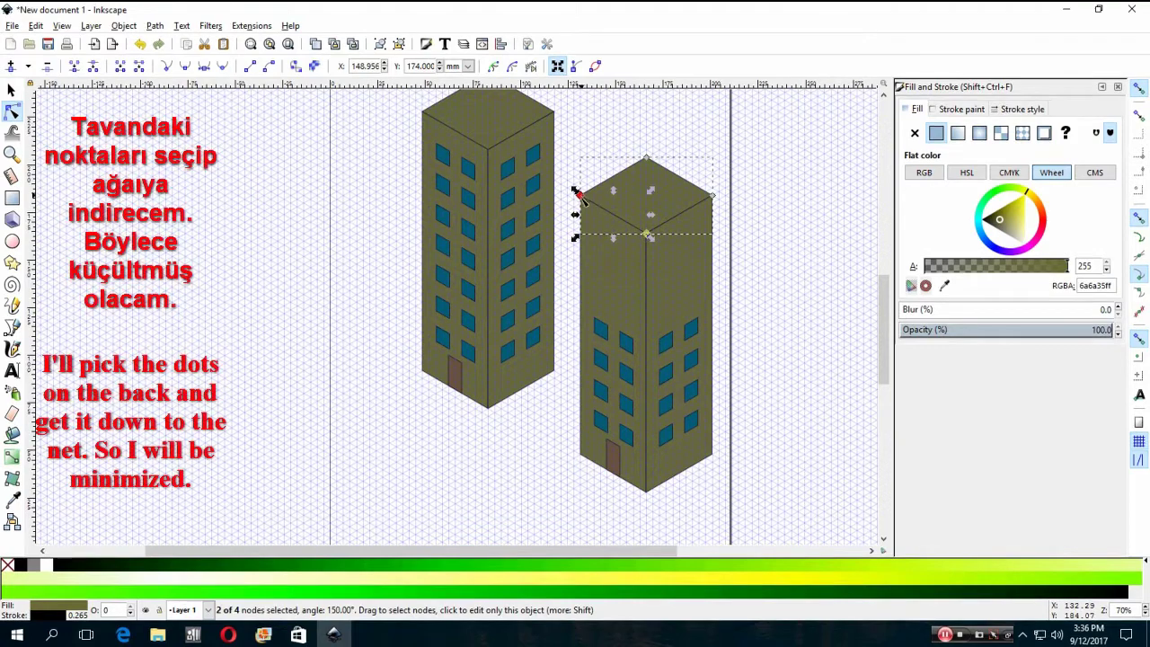
pyautogui.moveTo(577, 193)
pyautogui.mouseDown()
pyautogui.moveTo(574, 245)
pyautogui.moveTo(590, 256)
pyautogui.mouseUp()
pyautogui.press('s')
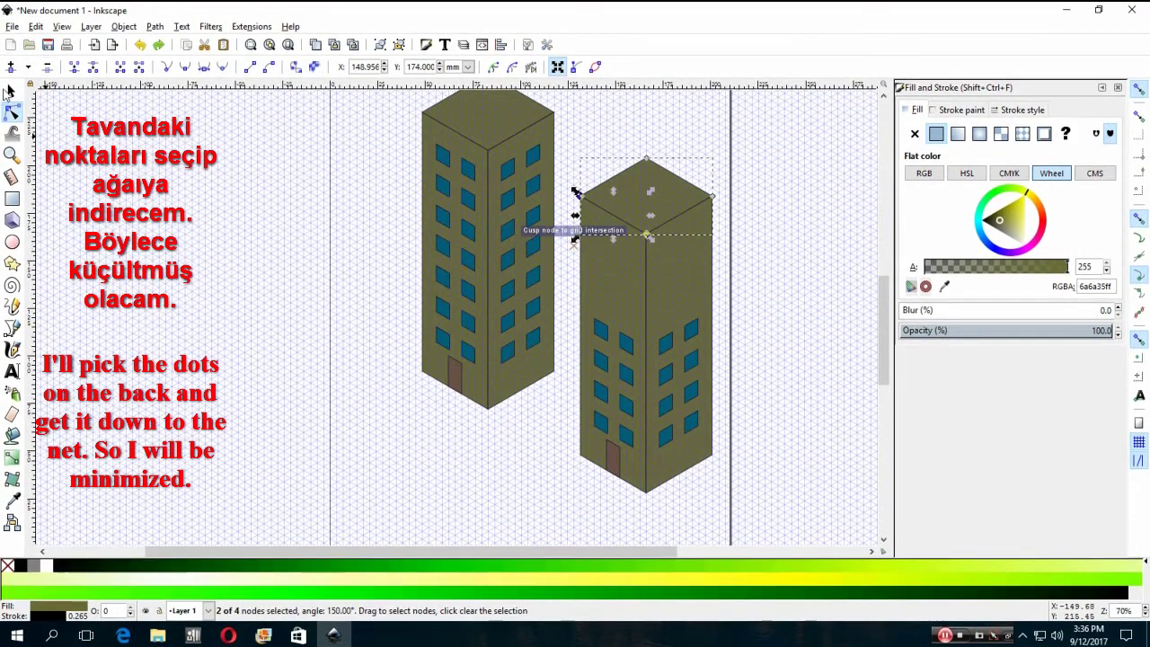
pyautogui.click(582, 145)
pyautogui.moveTo(570, 123); pyautogui.dragTo(731, 244)
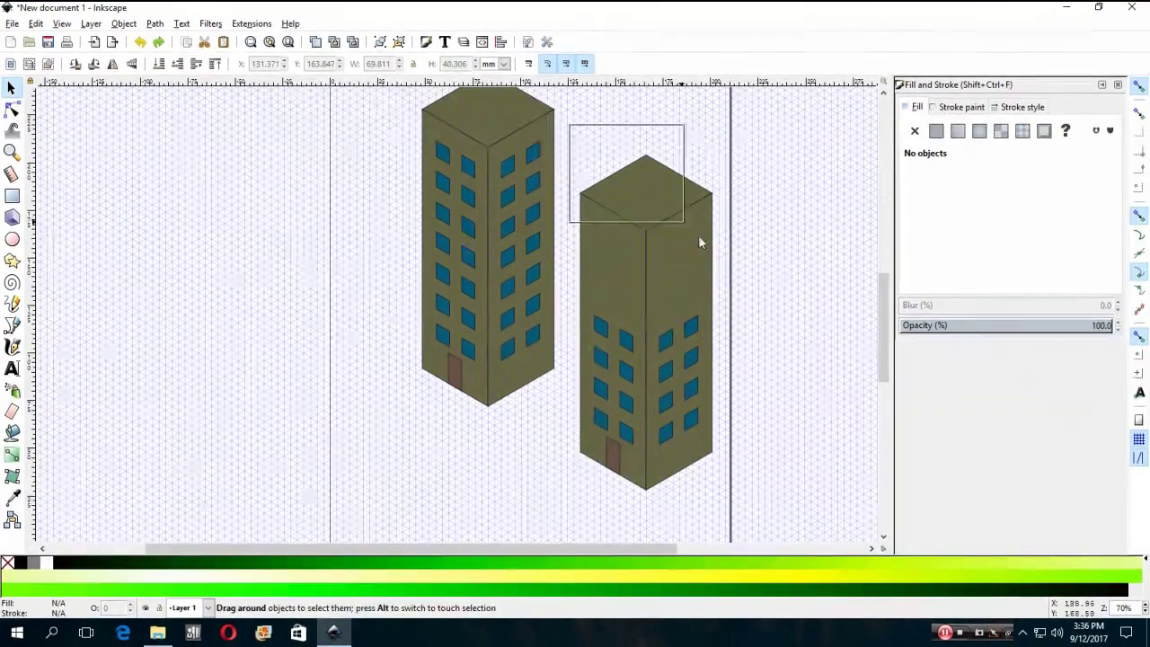
# - Put the right building's roof into its own group and select its left corner node
pyautogui.rightClick(657, 202)
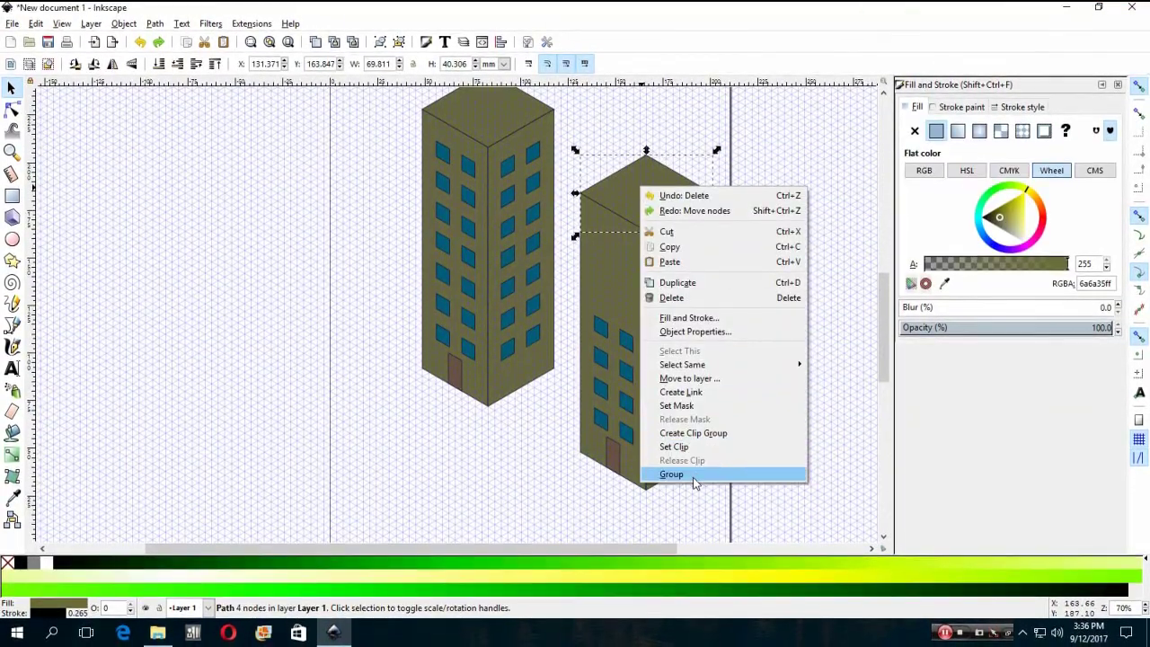
pyautogui.click(693, 476)
pyautogui.click(609, 203)
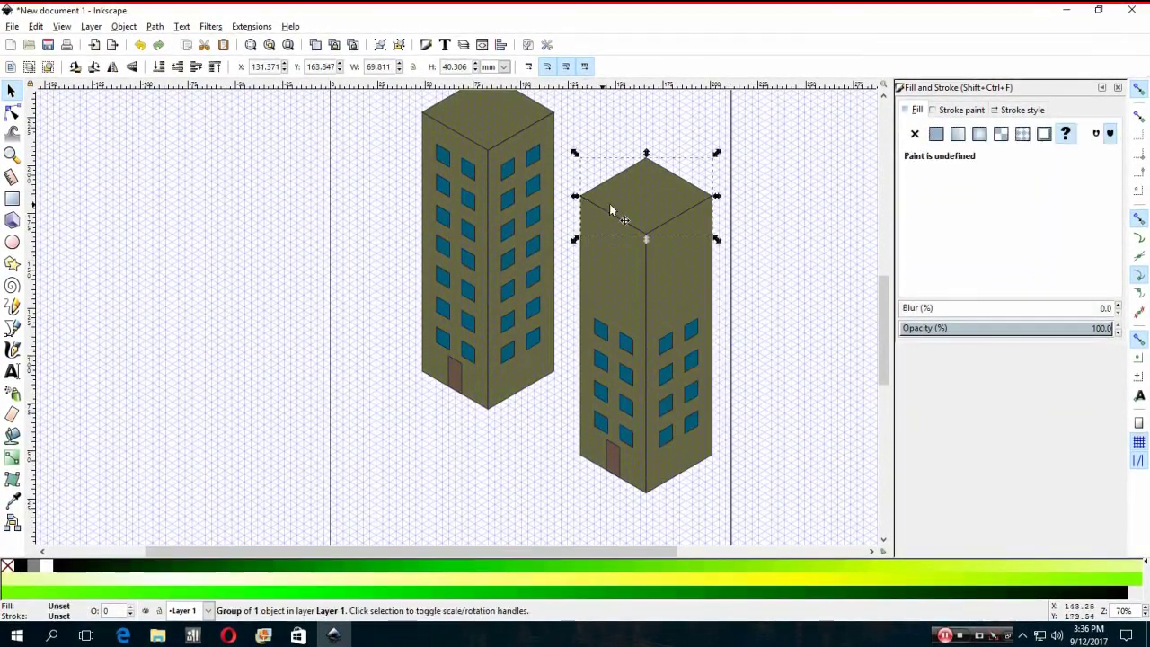
pyautogui.click(13, 111)
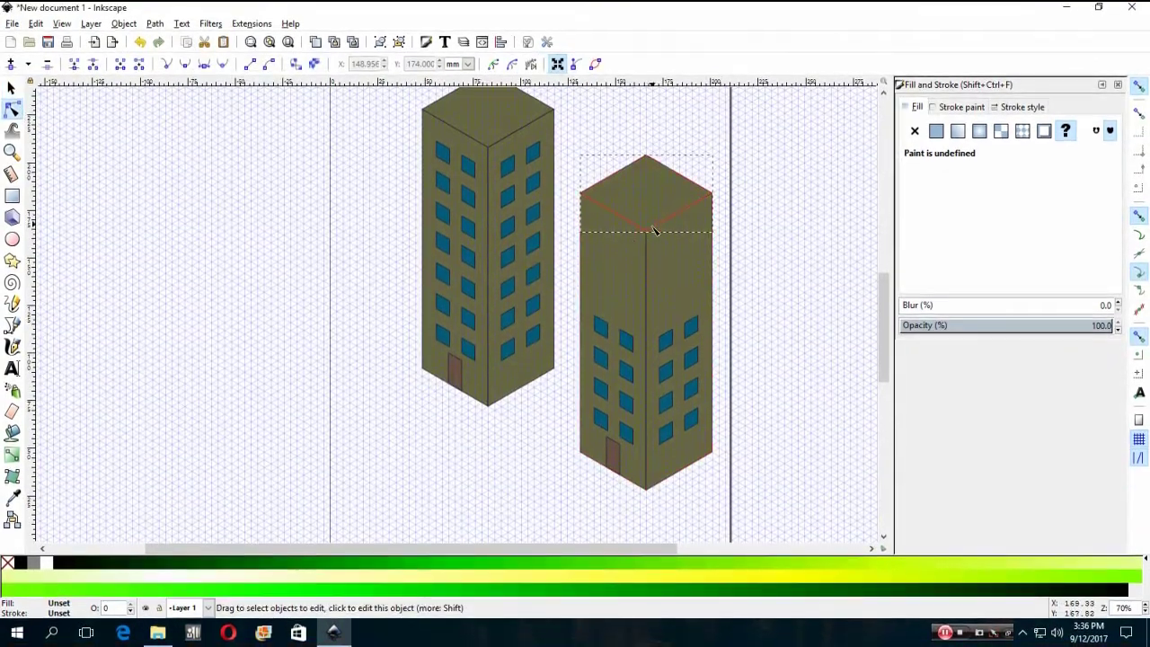
pyautogui.click(649, 236)
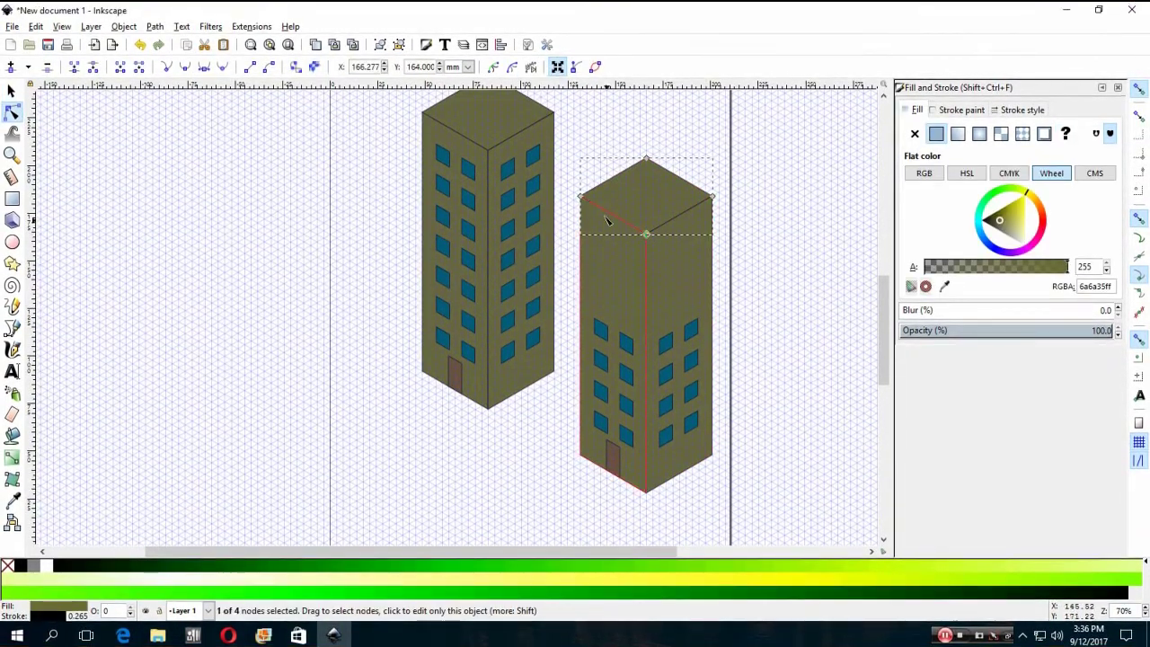
pyautogui.click(581, 197)
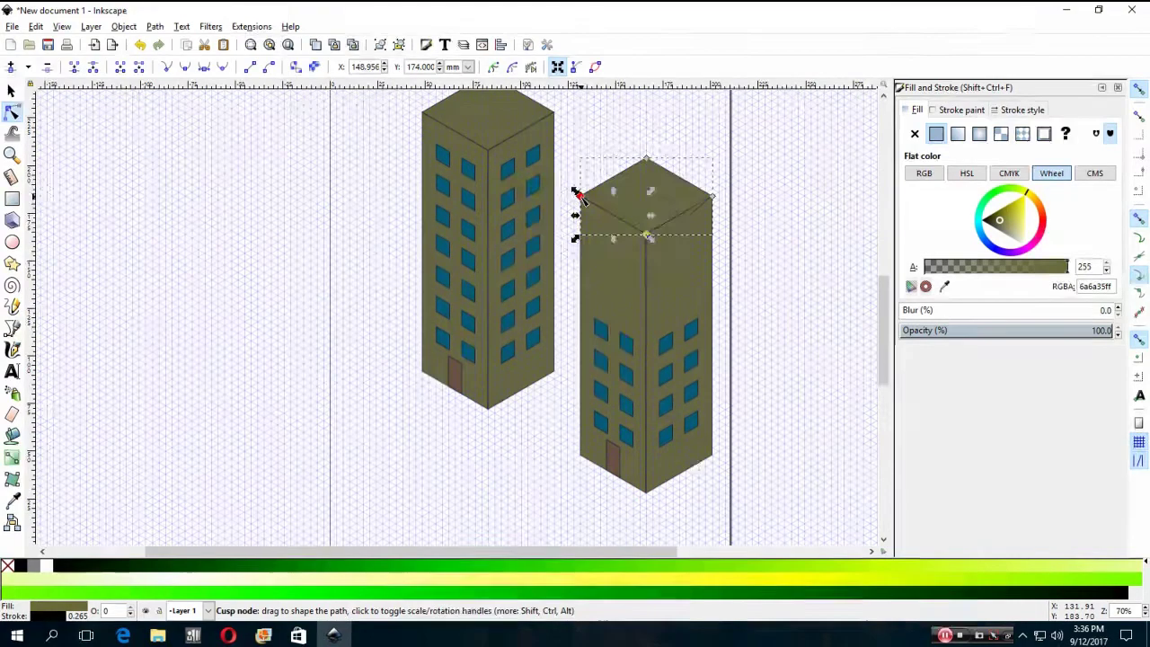
pyautogui.moveTo(579, 196)
pyautogui.mouseDown()
pyautogui.moveTo(592, 275)
pyautogui.moveTo(575, 255)
pyautogui.moveTo(562, 284)
pyautogui.moveTo(579, 196)
pyautogui.mouseUp()
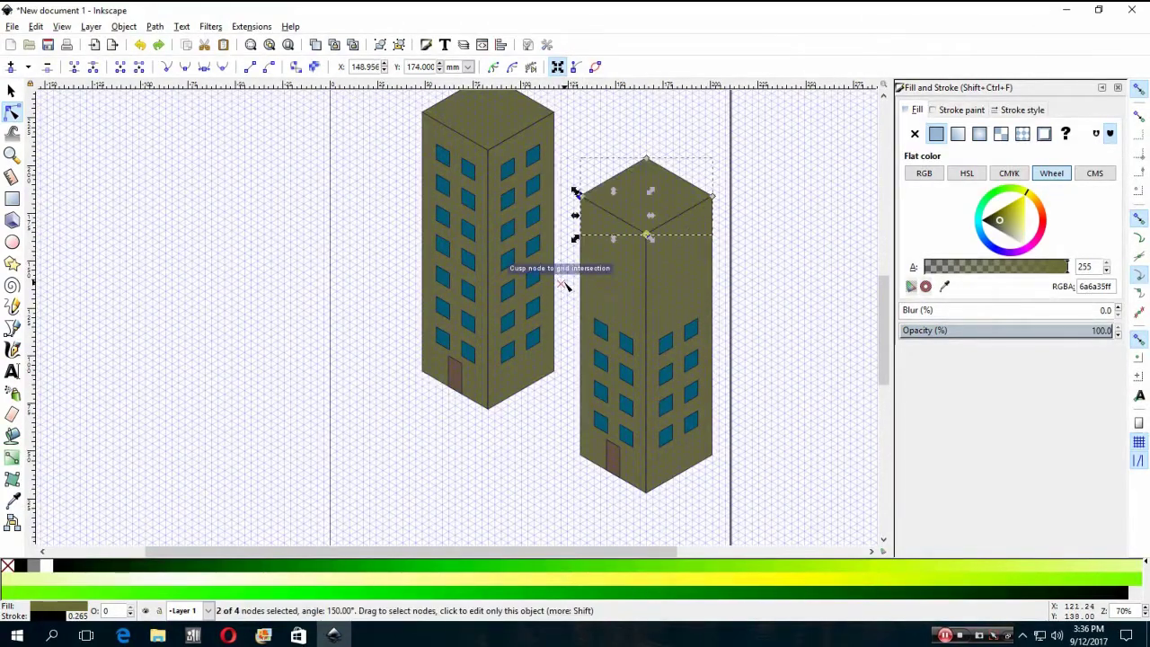
pyautogui.keyDown('shift'); pyautogui.click(647, 158); pyautogui.keyUp('shift')
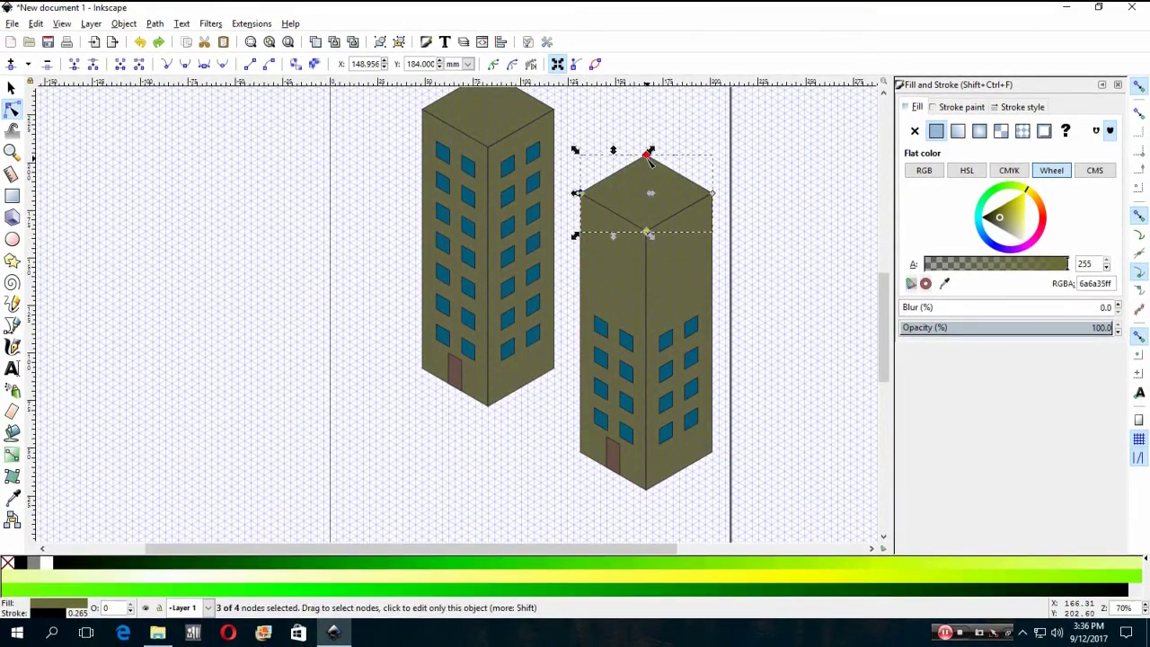
pyautogui.keyDown('shift'); pyautogui.click(714, 194); pyautogui.keyUp('shift')
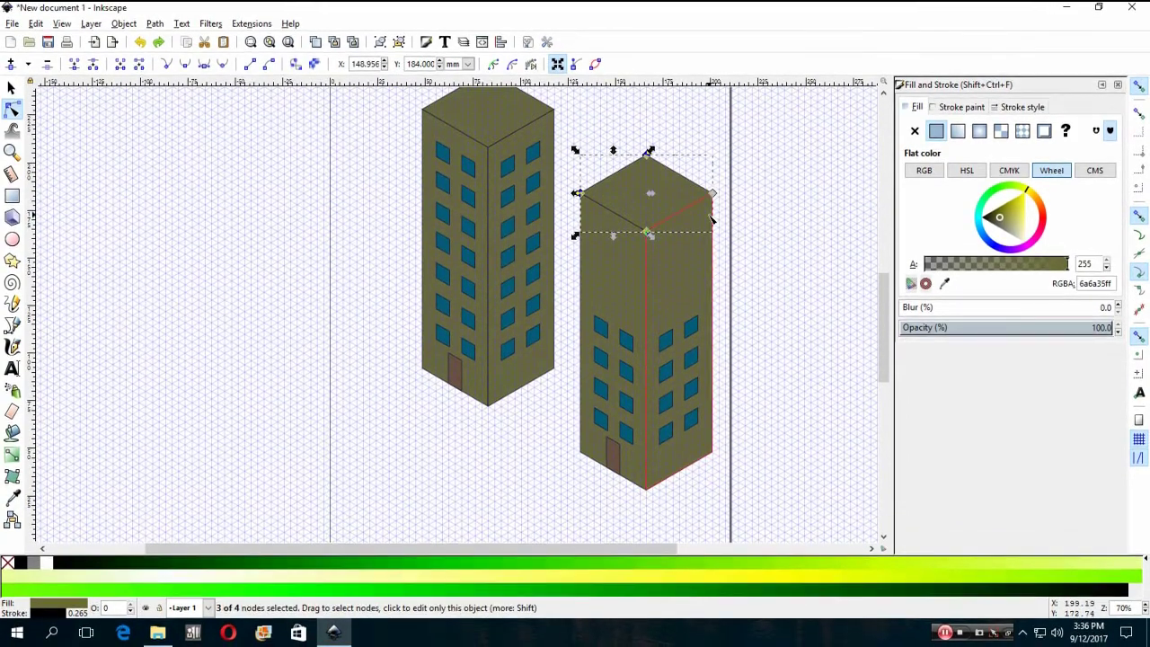
pyautogui.click(647, 233)
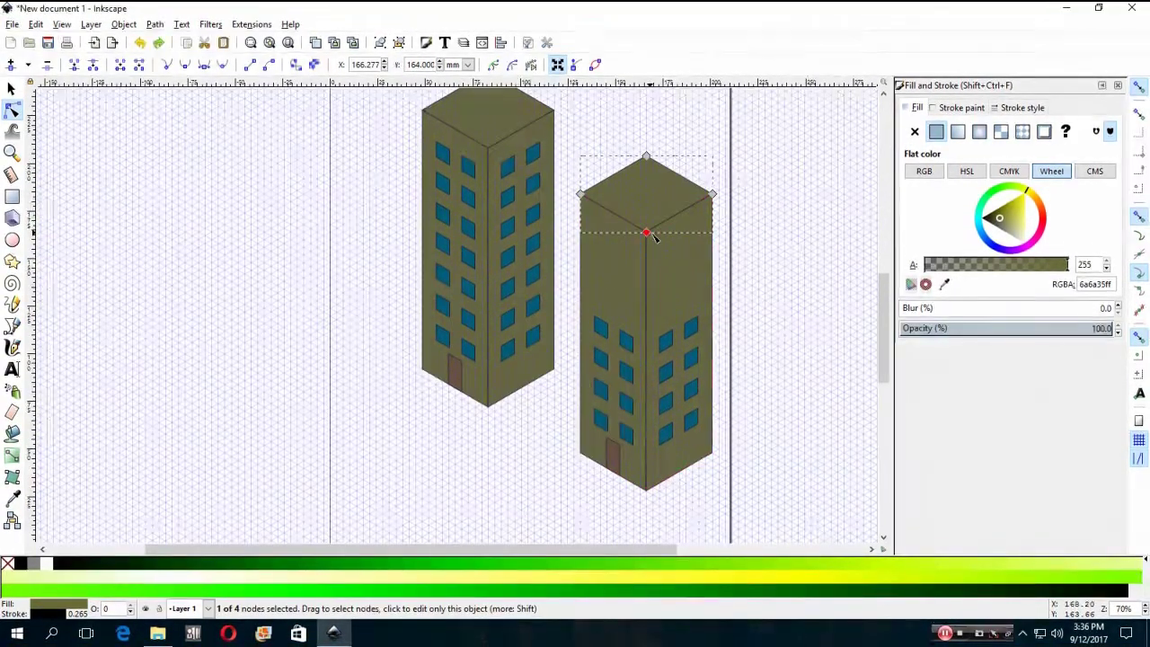
pyautogui.keyDown('shift'); pyautogui.click(715, 194); pyautogui.keyUp('shift')
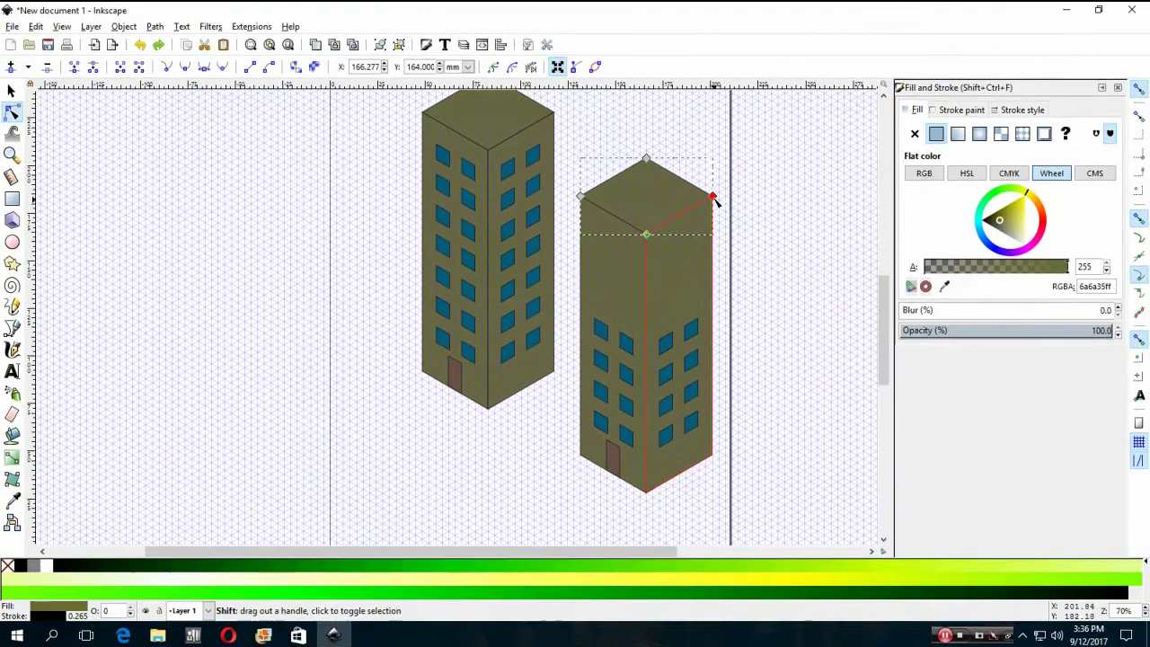
pyautogui.keyDown('shift'); pyautogui.click(647, 159); pyautogui.keyUp('shift')
pyautogui.keyDown('shift'); pyautogui.click(579, 194); pyautogui.keyUp('shift')
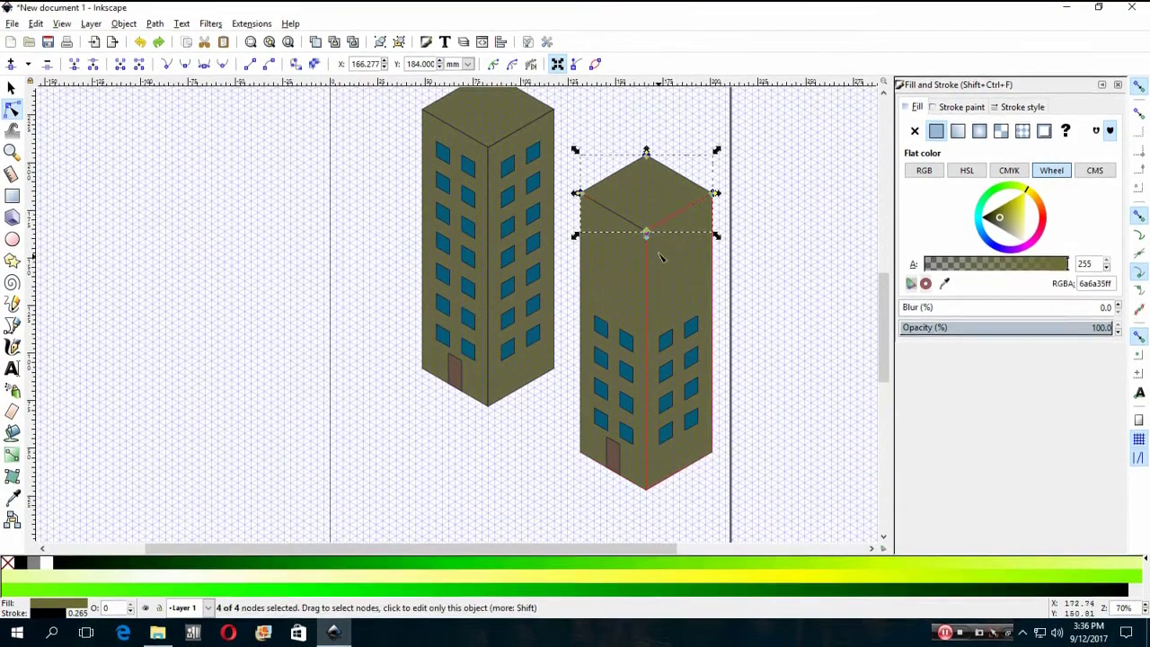
pyautogui.moveTo(647, 235); pyautogui.dragTo(647, 325)
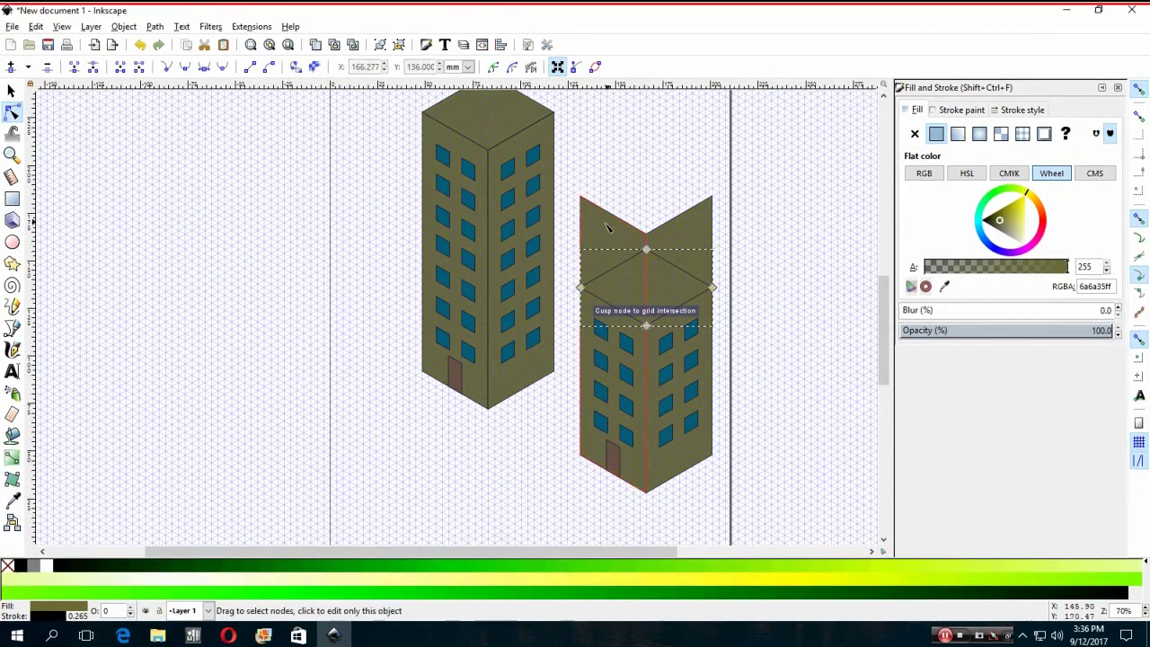
pyautogui.click(607, 225)
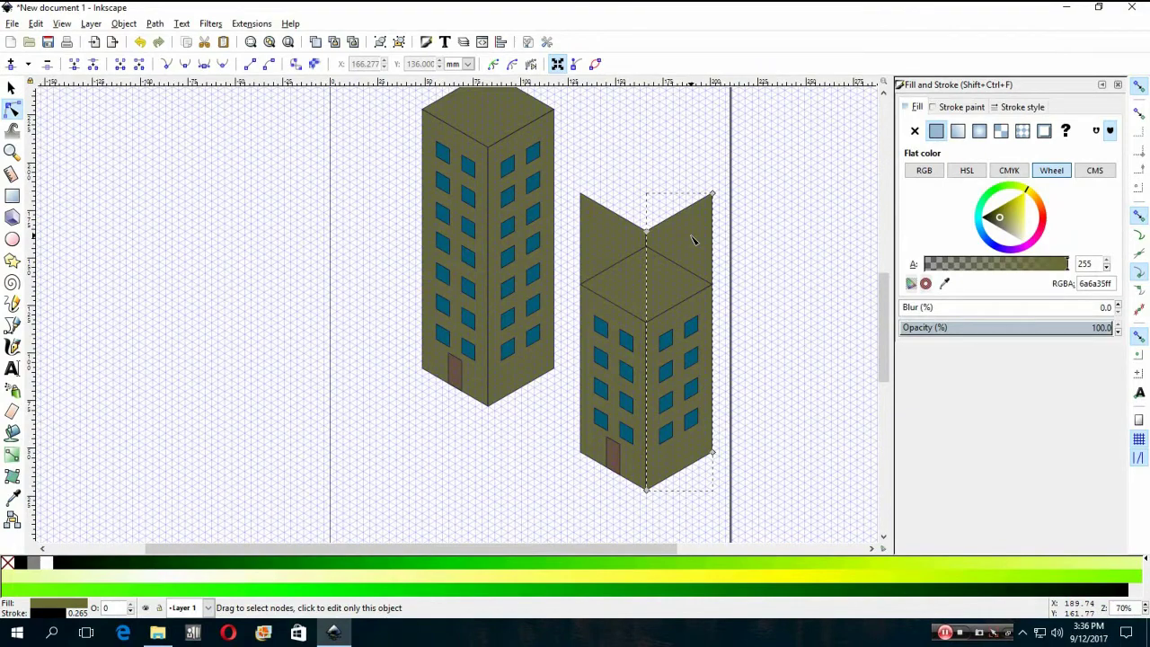
pyautogui.hotkey('ctrl', 'z')
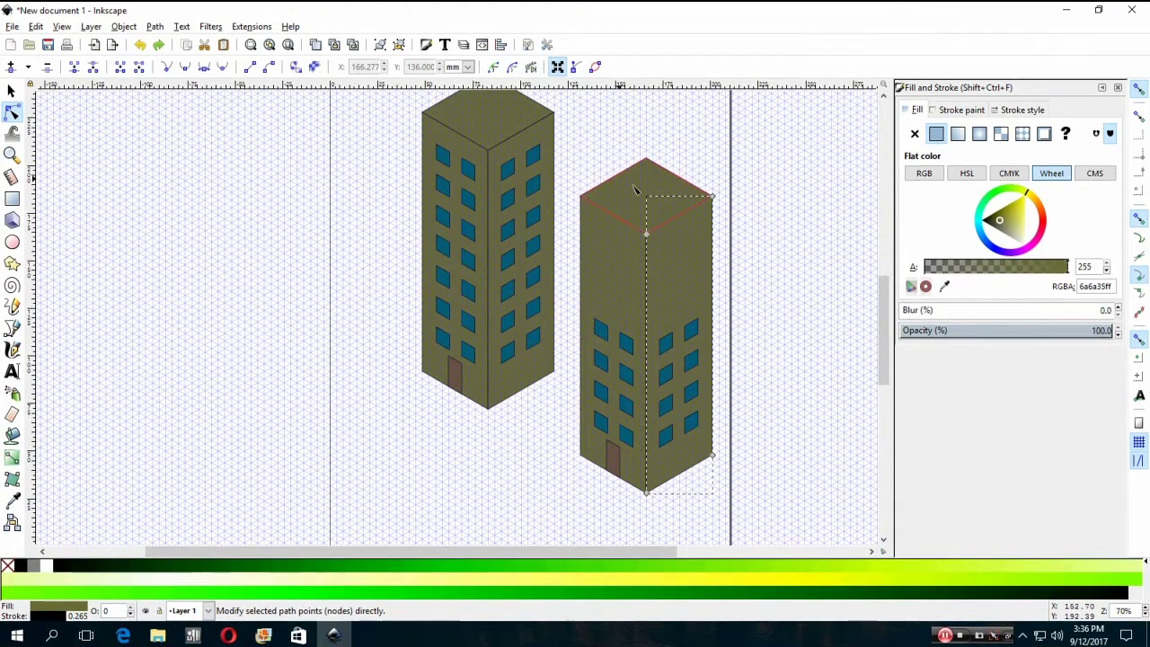
pyautogui.click(647, 192)
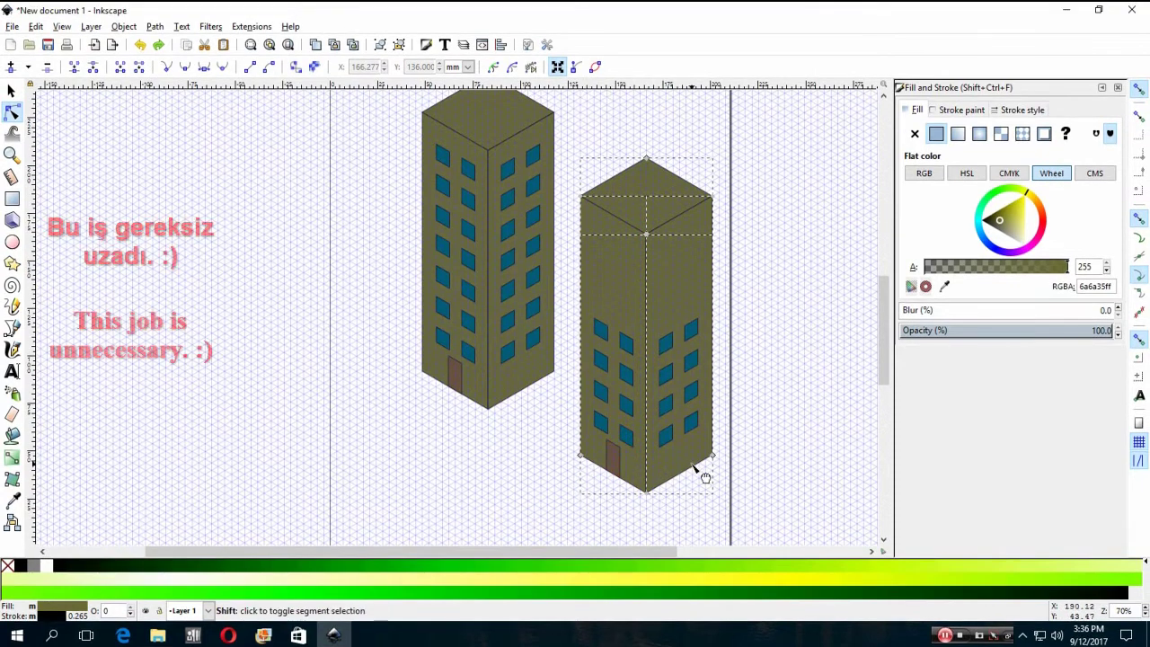
# - Group the right building's roof and both walls into one 3-object group
pyautogui.rightClick(672, 471)
pyautogui.click(724, 457)
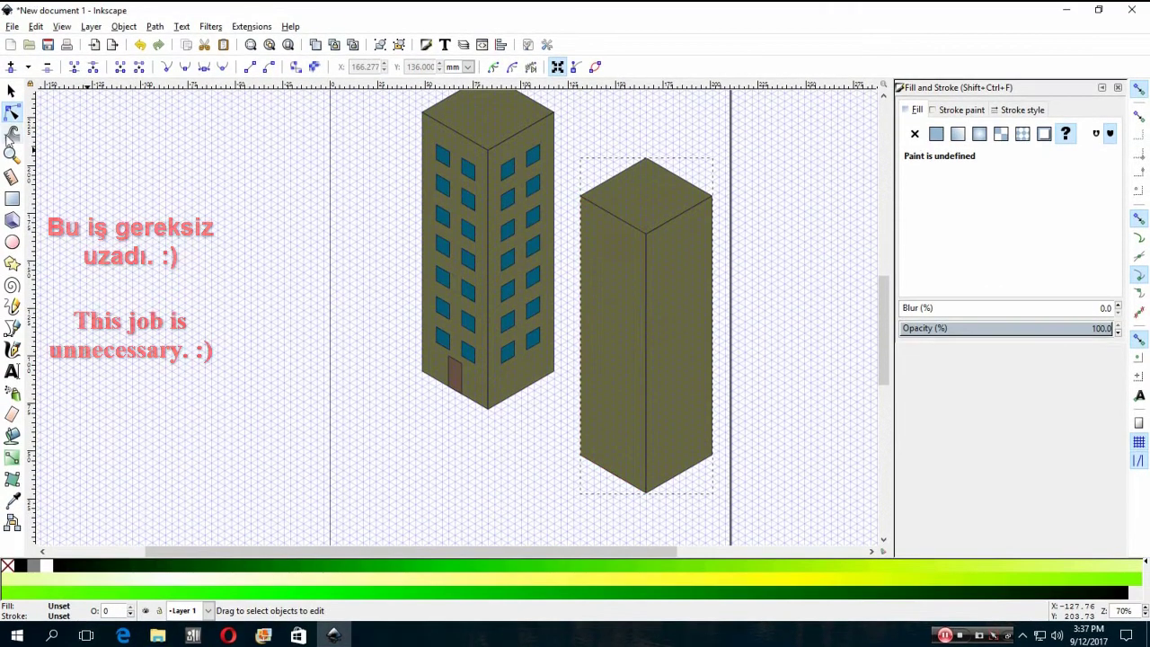
pyautogui.press('s')
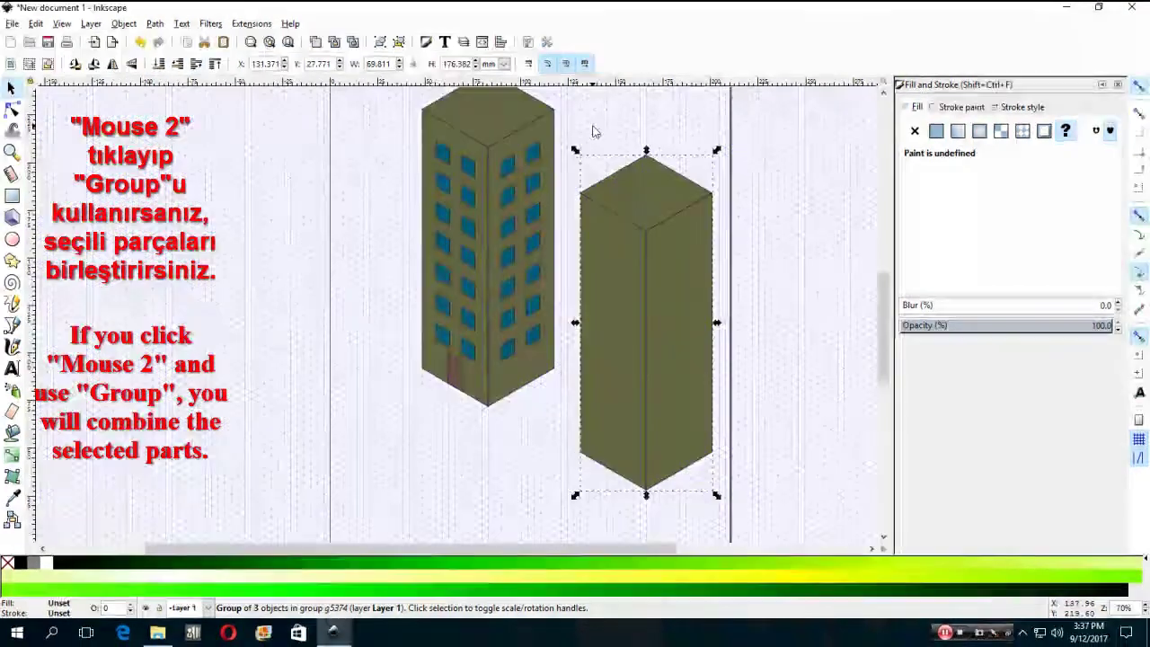
# - Move the windows and door out to the left, leaving the plain olive body in place
pyautogui.moveTo(643, 277)
pyautogui.mouseDown()
pyautogui.moveTo(721, 219)
pyautogui.moveTo(441, 339)
pyautogui.moveTo(434, 359)
pyautogui.mouseUp()
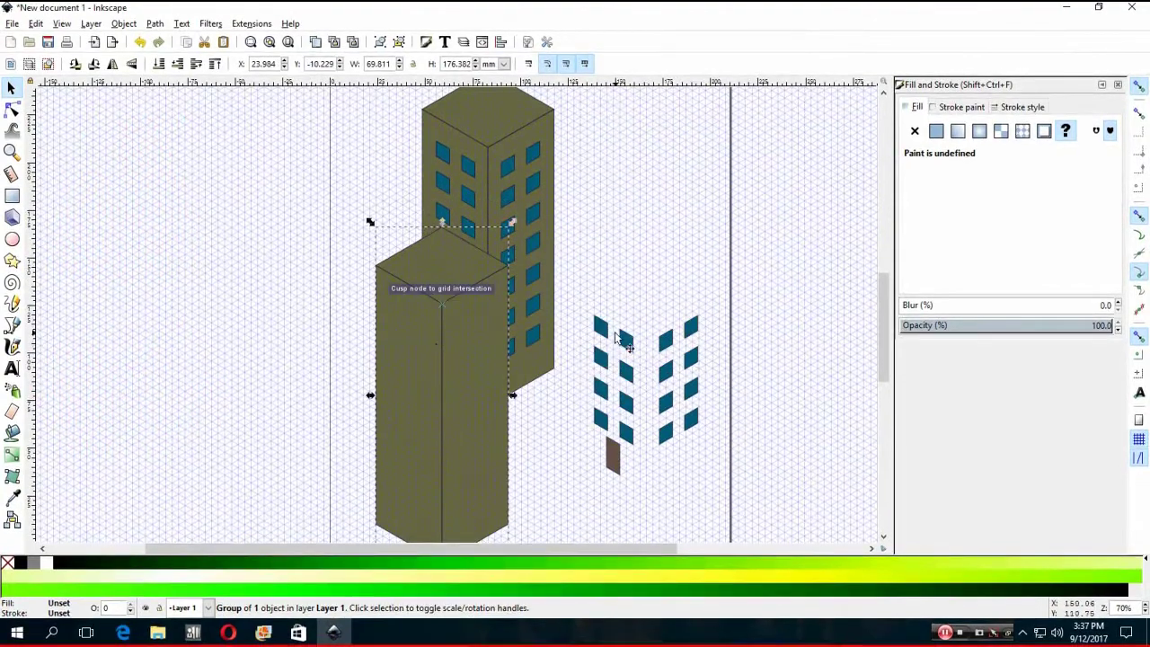
pyautogui.moveTo(579, 301); pyautogui.dragTo(714, 490)
pyautogui.moveTo(669, 378)
pyautogui.mouseDown()
pyautogui.moveTo(217, 266)
pyautogui.moveTo(288, 310)
pyautogui.mouseUp()
pyautogui.click(435, 374)
pyautogui.moveTo(435, 374)
pyautogui.mouseDown()
pyautogui.moveTo(677, 339)
pyautogui.moveTo(652, 339)
pyautogui.mouseUp()
# - Drag the second box's diamond top face down to mid-height with the Node tool
pyautogui.click(12, 111)
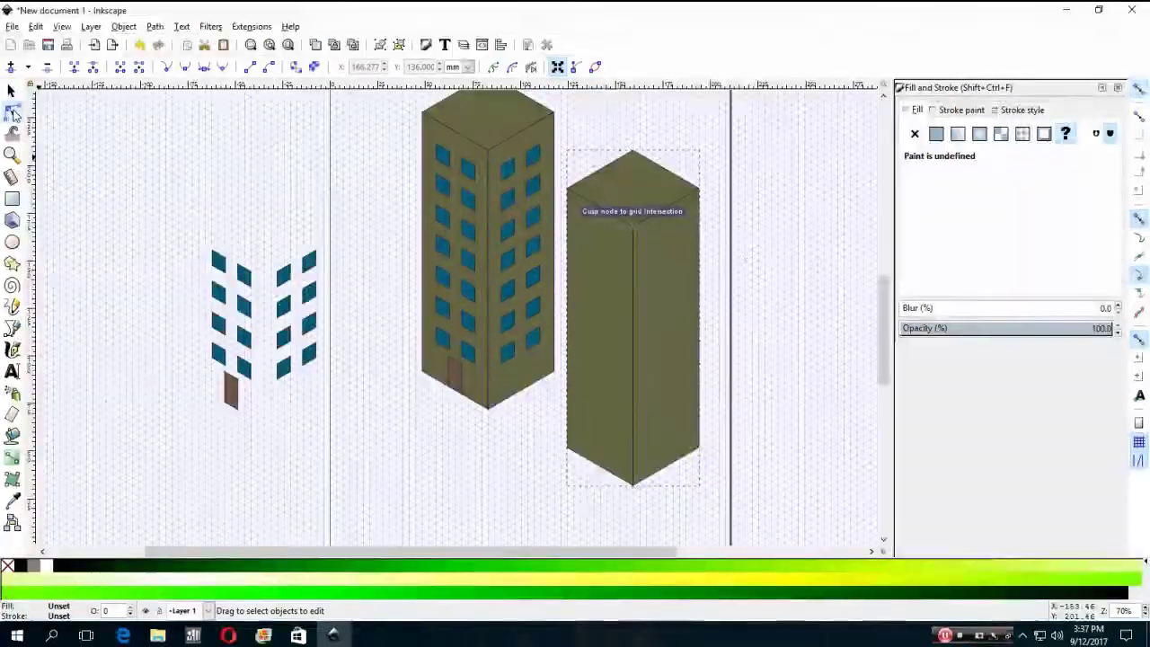
pyautogui.click(635, 226)
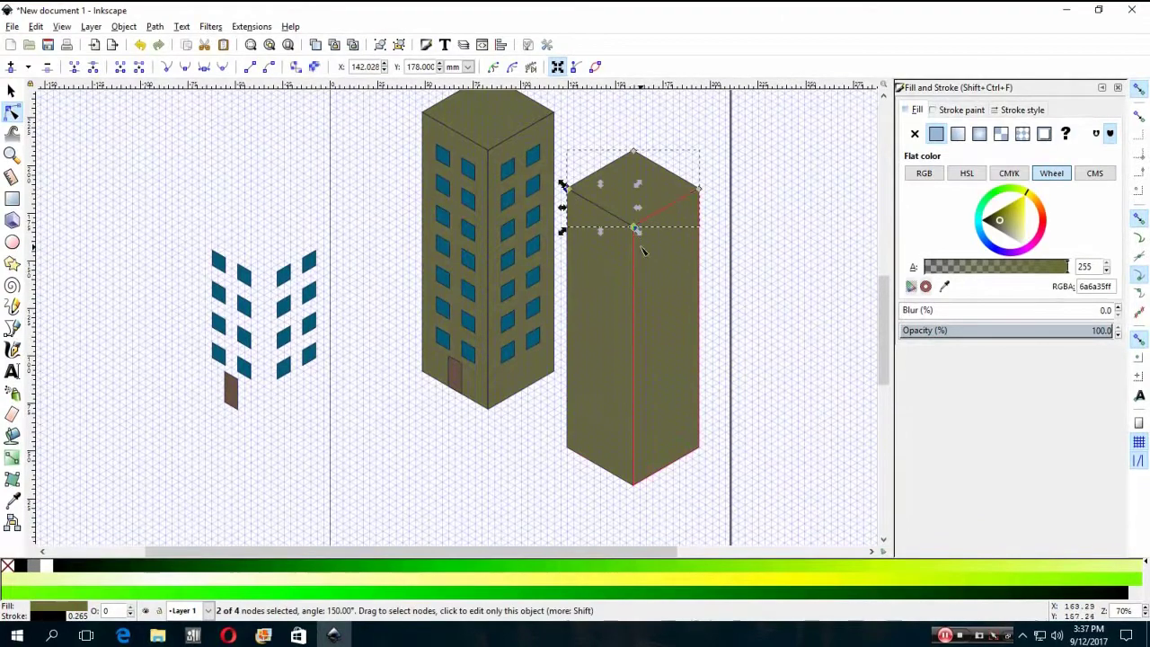
pyautogui.moveTo(635, 230)
pyautogui.mouseDown()
pyautogui.moveTo(632, 243)
pyautogui.moveTo(629, 231)
pyautogui.moveTo(647, 246)
pyautogui.mouseUp()
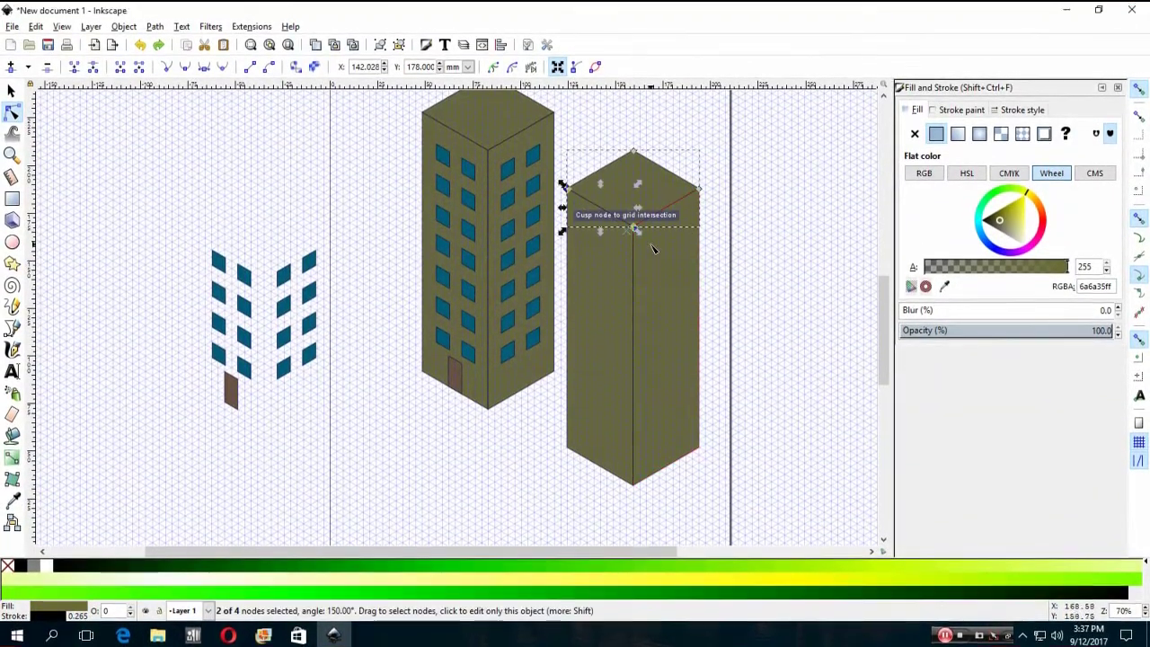
pyautogui.keyDown('shift'); pyautogui.click(636, 154); pyautogui.keyUp('shift')
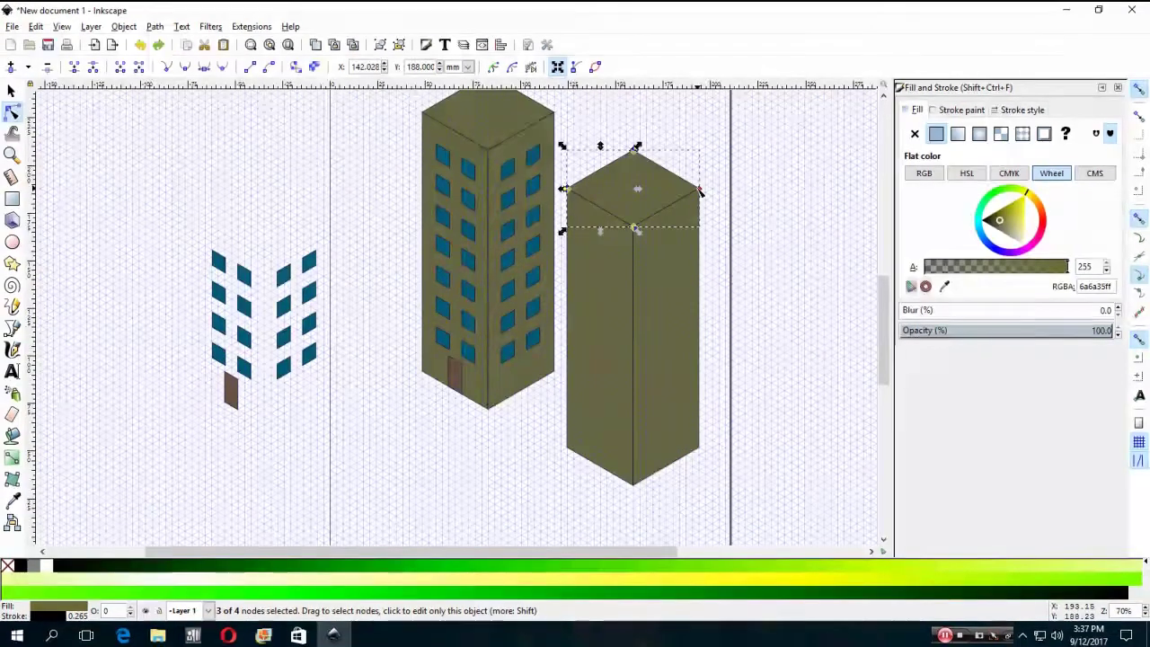
pyautogui.keyDown('shift'); pyautogui.click(700, 189); pyautogui.keyUp('shift')
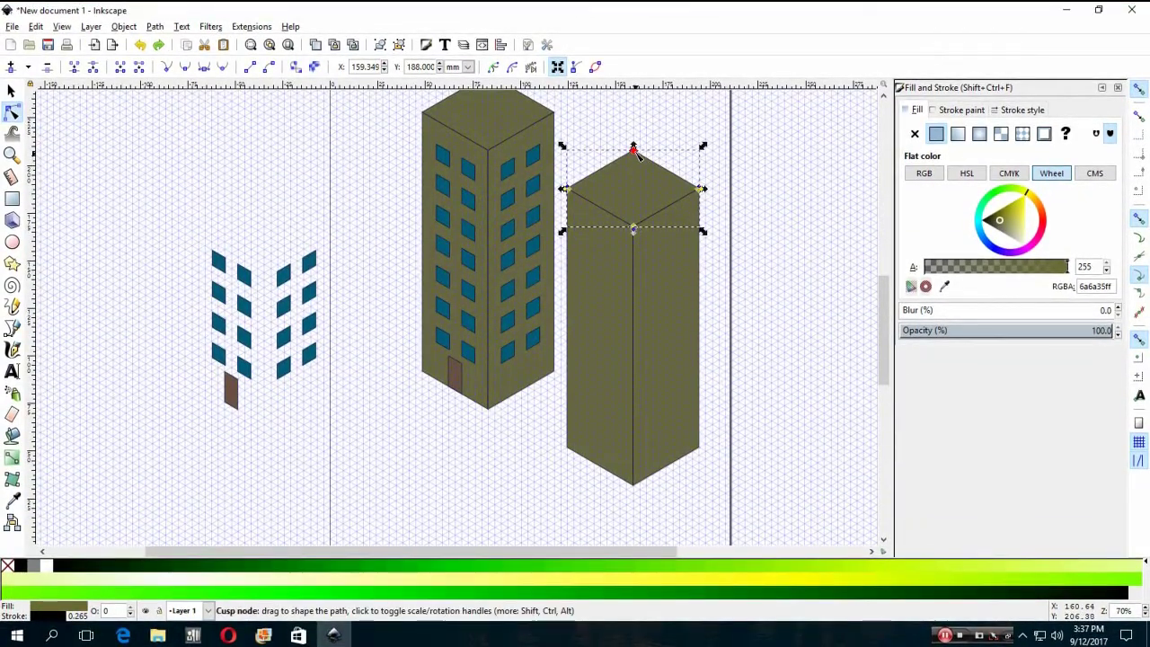
pyautogui.moveTo(635, 150); pyautogui.dragTo(636, 157)
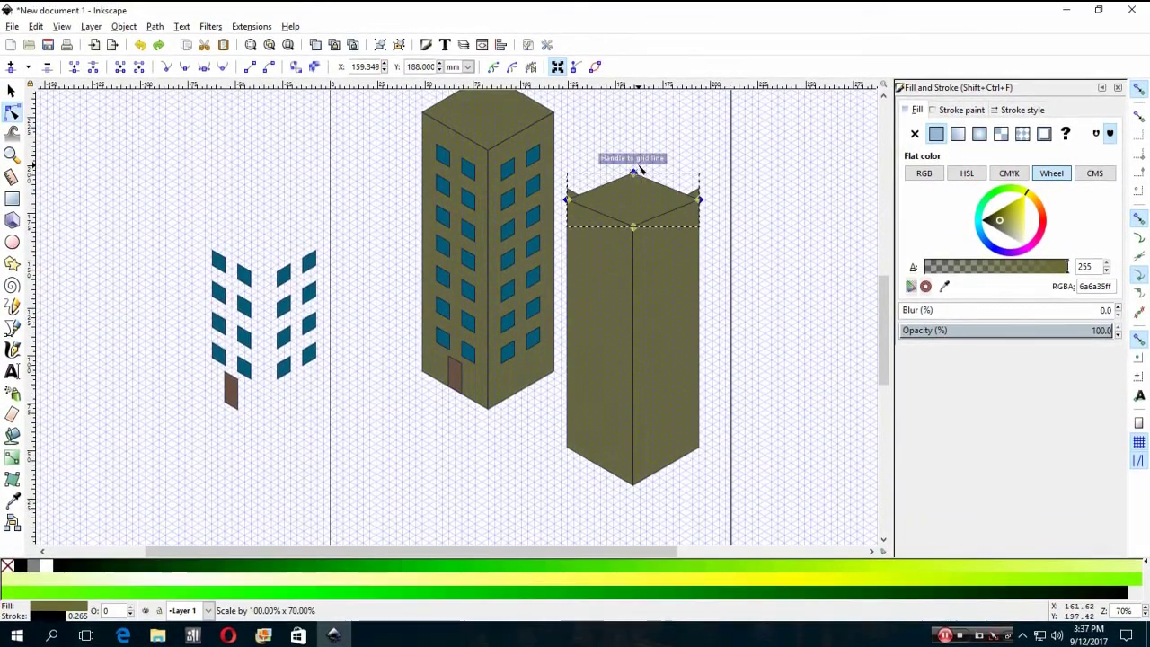
pyautogui.hotkey('ctrl', 'z')
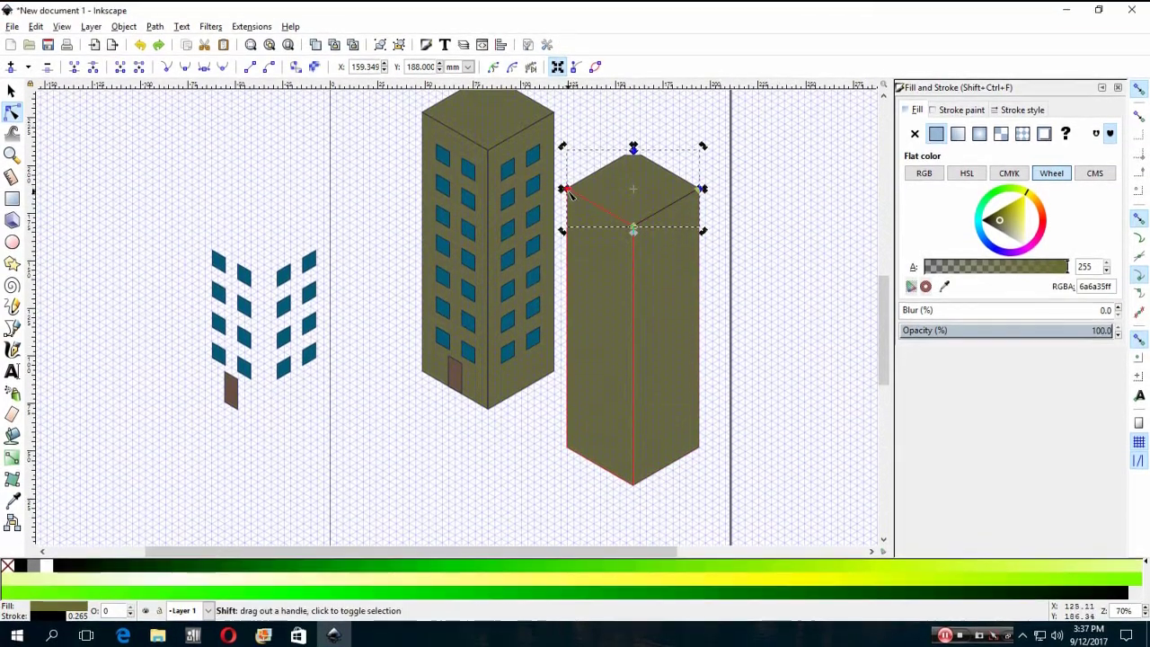
pyautogui.click(632, 150)
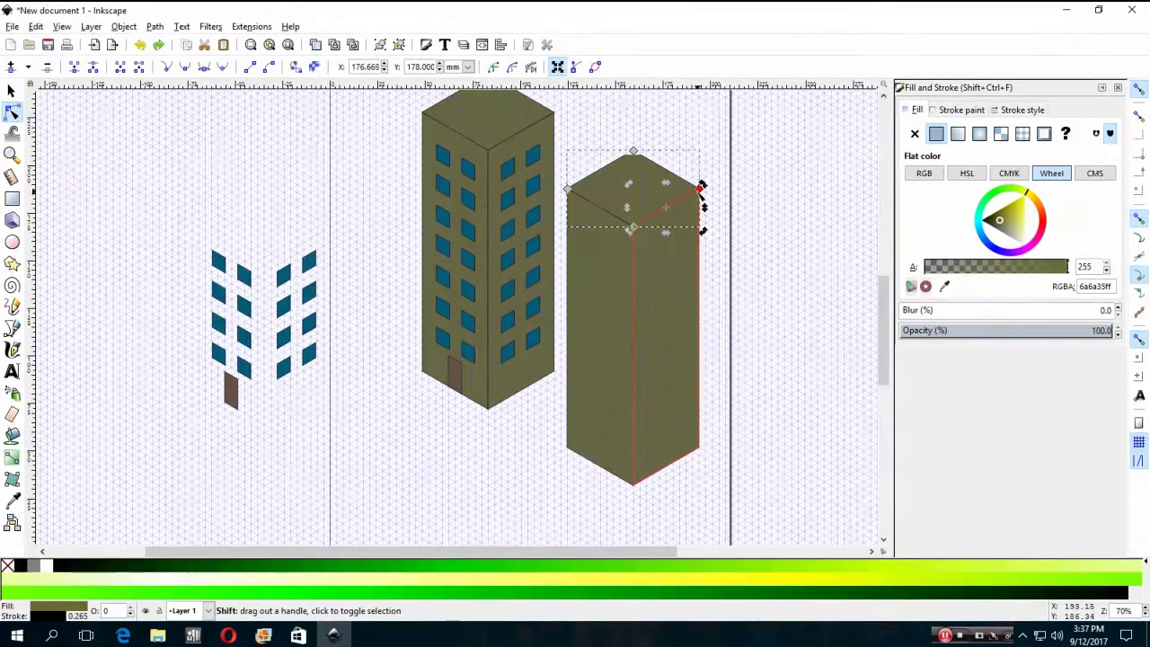
pyautogui.click(633, 227)
pyautogui.moveTo(633, 227)
pyautogui.mouseDown()
pyautogui.moveTo(636, 246)
pyautogui.moveTo(633, 227)
pyautogui.mouseUp()
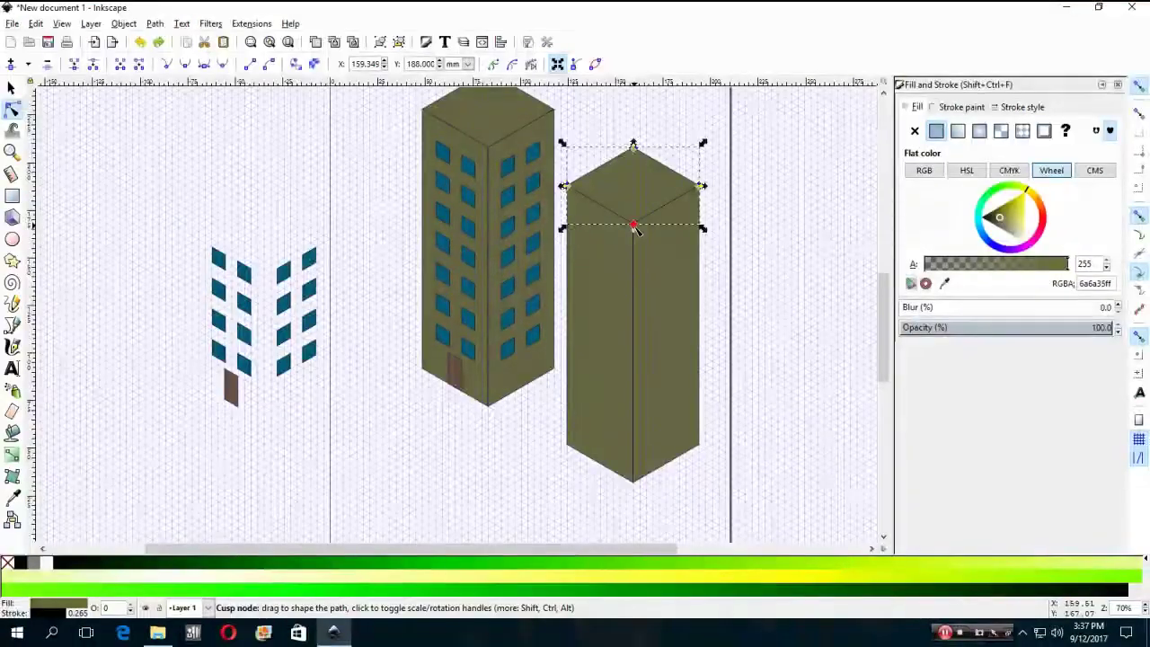
pyautogui.moveTo(633, 227); pyautogui.dragTo(635, 364)
pyautogui.click(670, 252)
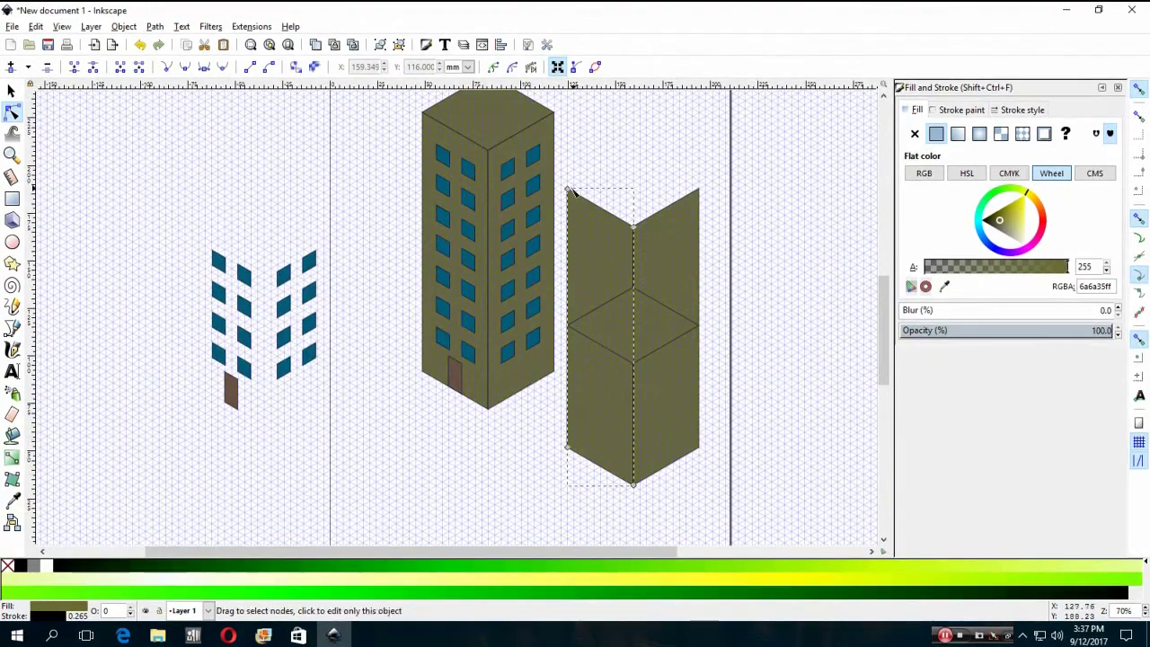
pyautogui.keyDown('shift'); pyautogui.click(674, 247); pyautogui.keyUp('shift')
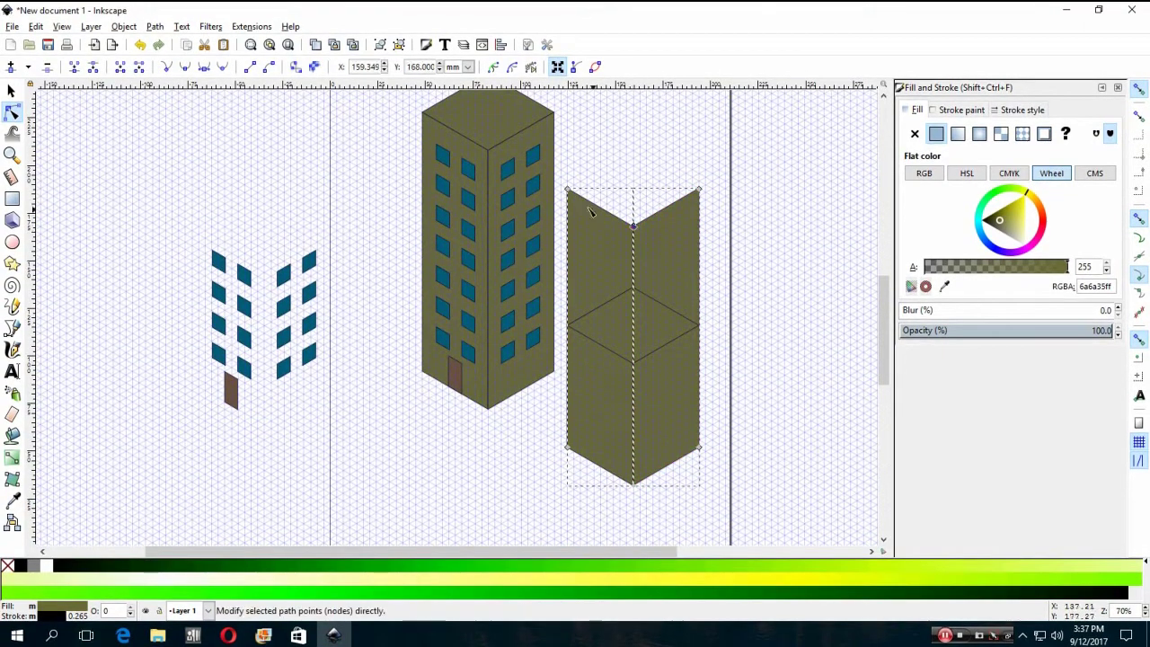
pyautogui.keyDown('shift'); pyautogui.click(700, 192); pyautogui.keyUp('shift')
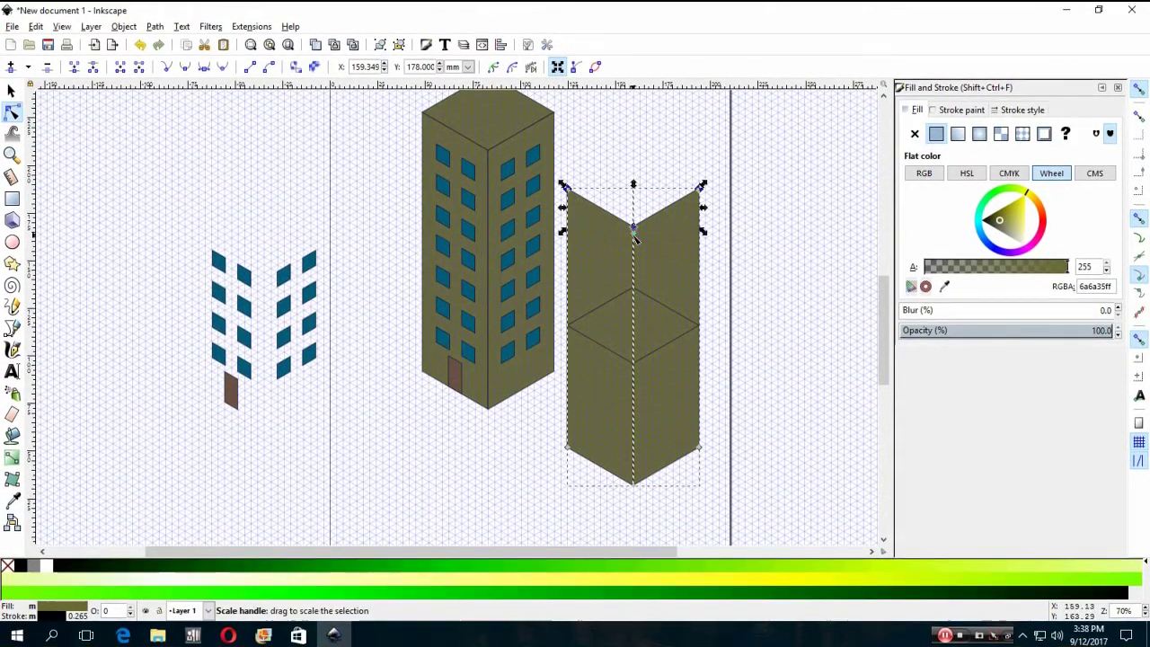
pyautogui.moveTo(633, 228); pyautogui.dragTo(635, 246)
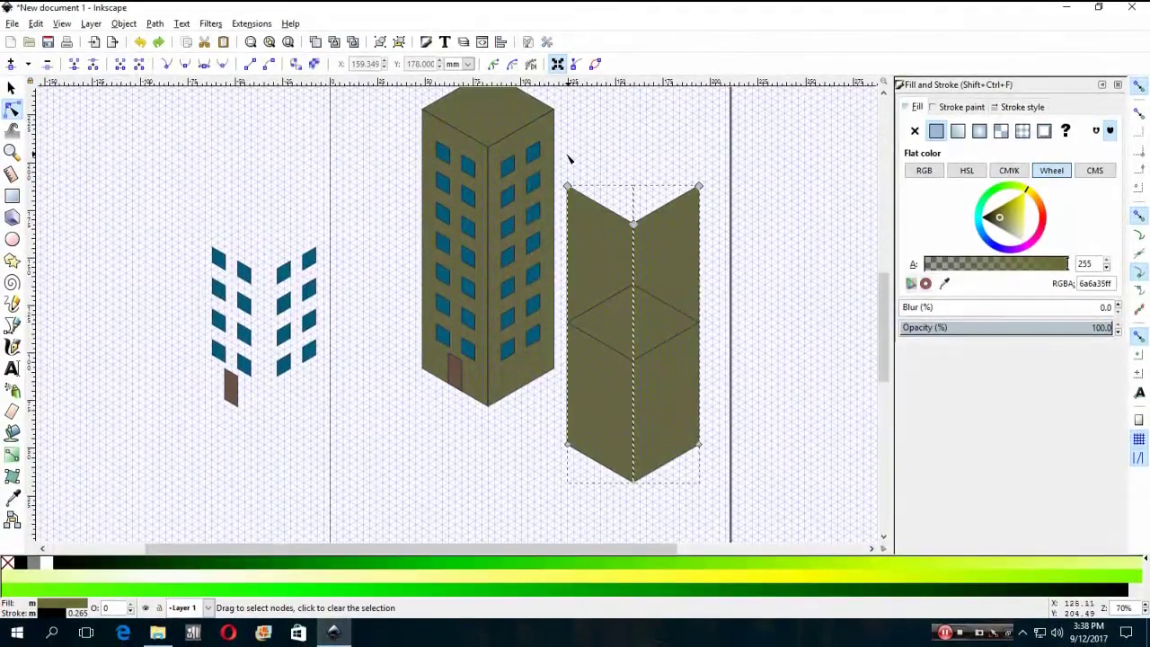
pyautogui.rightClick(645, 219)
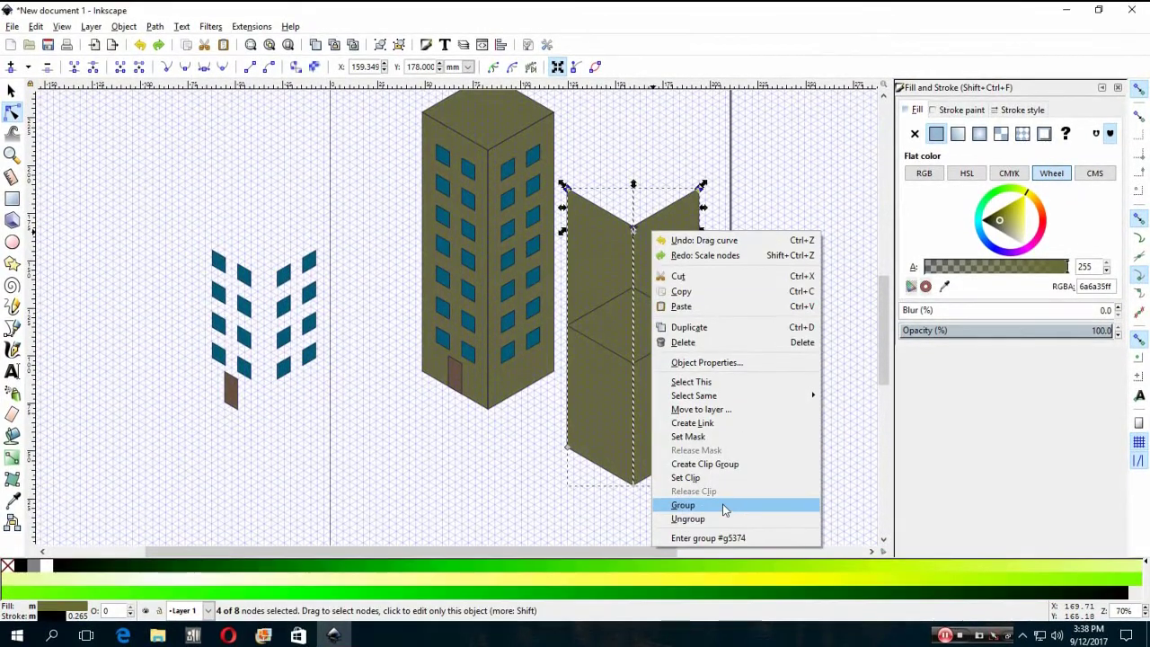
pyautogui.click(728, 505)
pyautogui.click(714, 275)
pyautogui.click(670, 265)
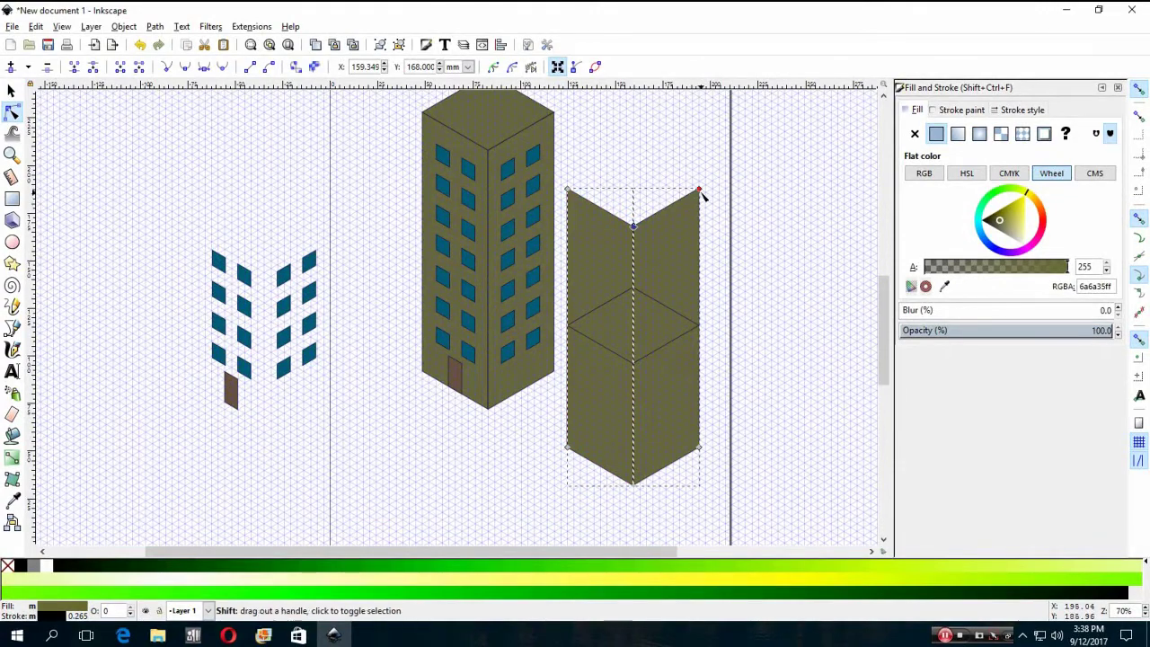
pyautogui.keyDown('shift'); pyautogui.click(701, 194); pyautogui.keyUp('shift')
pyautogui.keyDown('shift'); pyautogui.click(567, 190); pyautogui.keyUp('shift')
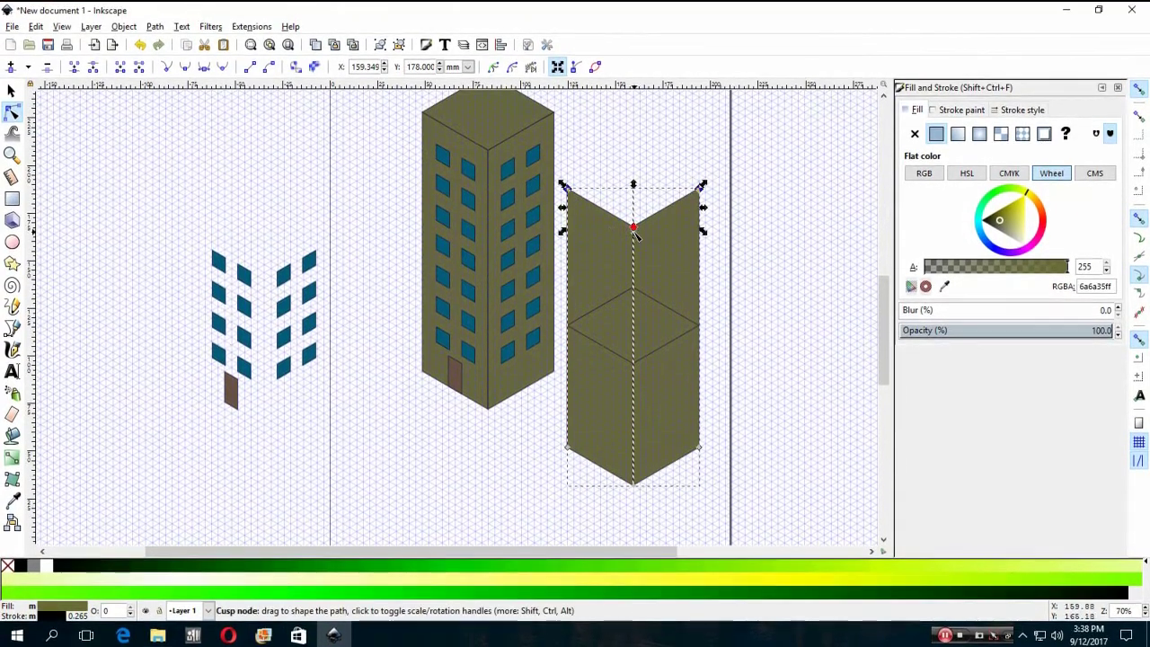
pyautogui.moveTo(636, 234); pyautogui.dragTo(638, 234)
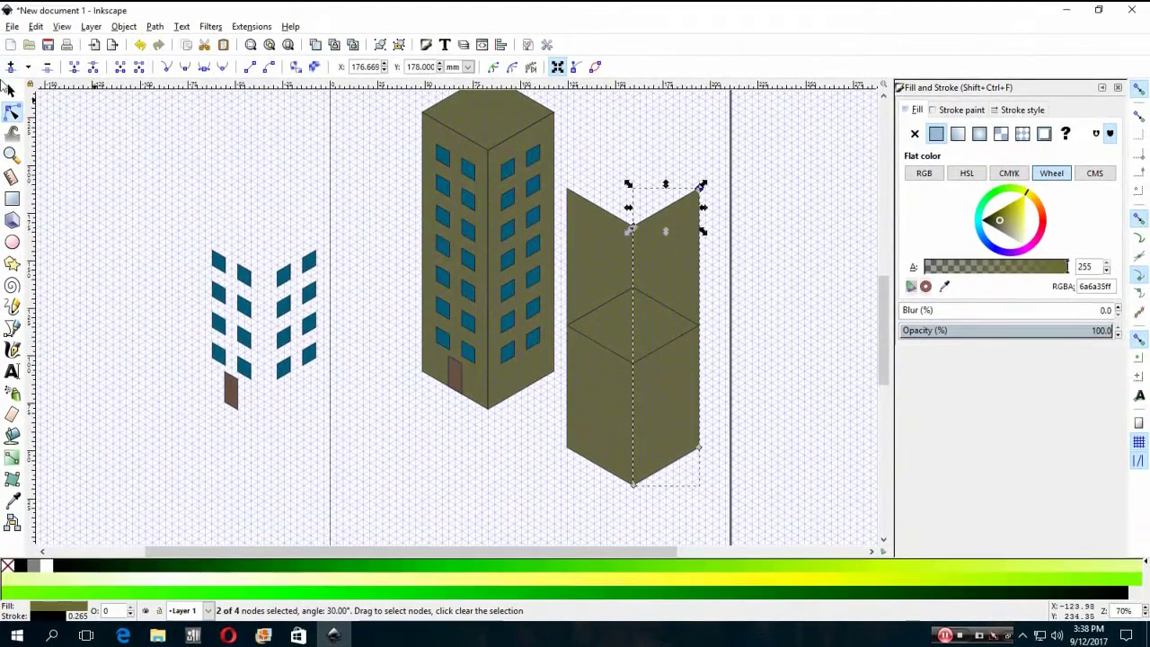
pyautogui.press('s')
# - Ungroup the second building's wall group
pyautogui.click(575, 241)
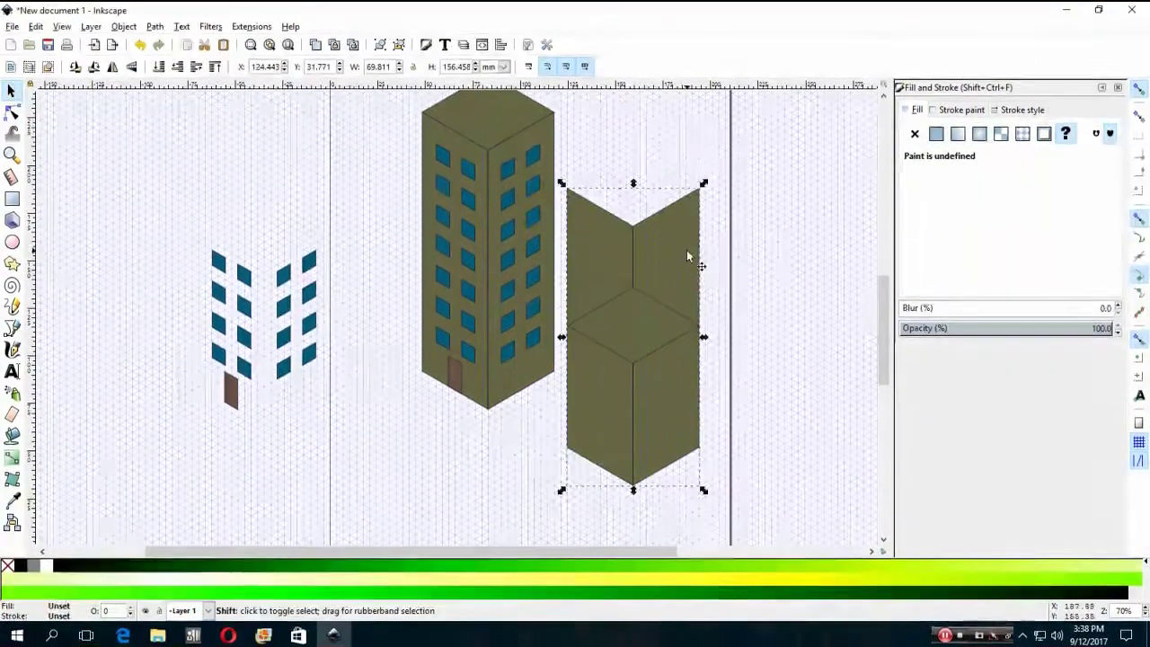
pyautogui.rightClick(663, 251)
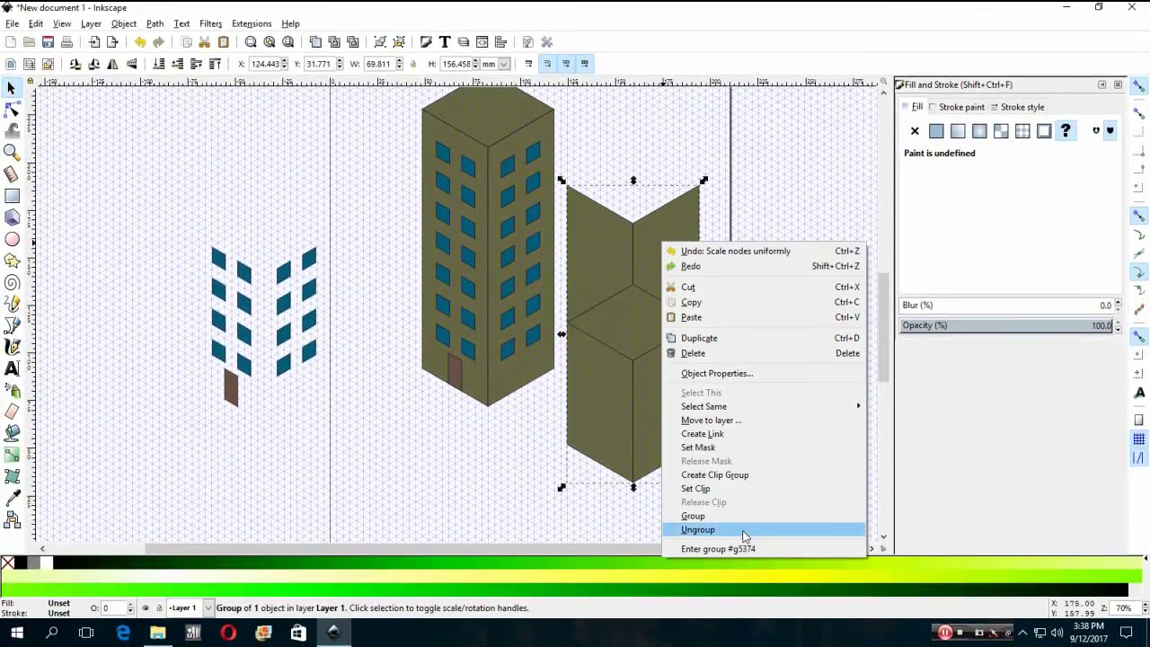
pyautogui.click(751, 528)
pyautogui.moveTo(632, 186); pyautogui.dragTo(643, 206)
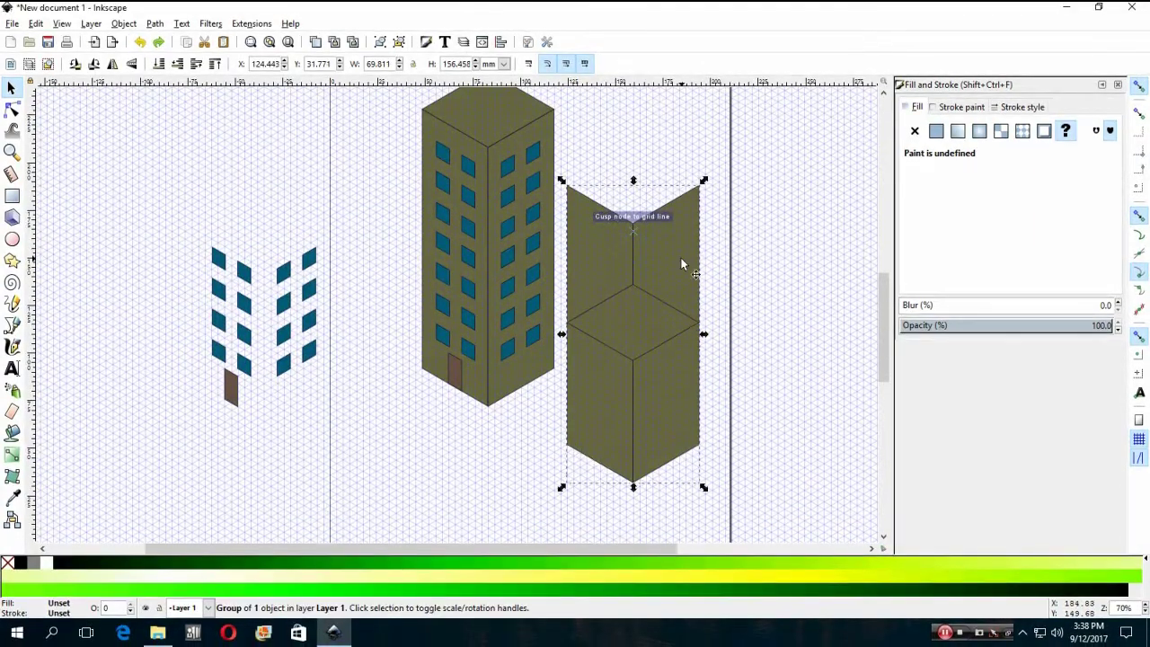
pyautogui.hotkey('ctrl', 'z')
pyautogui.click(72, 177)
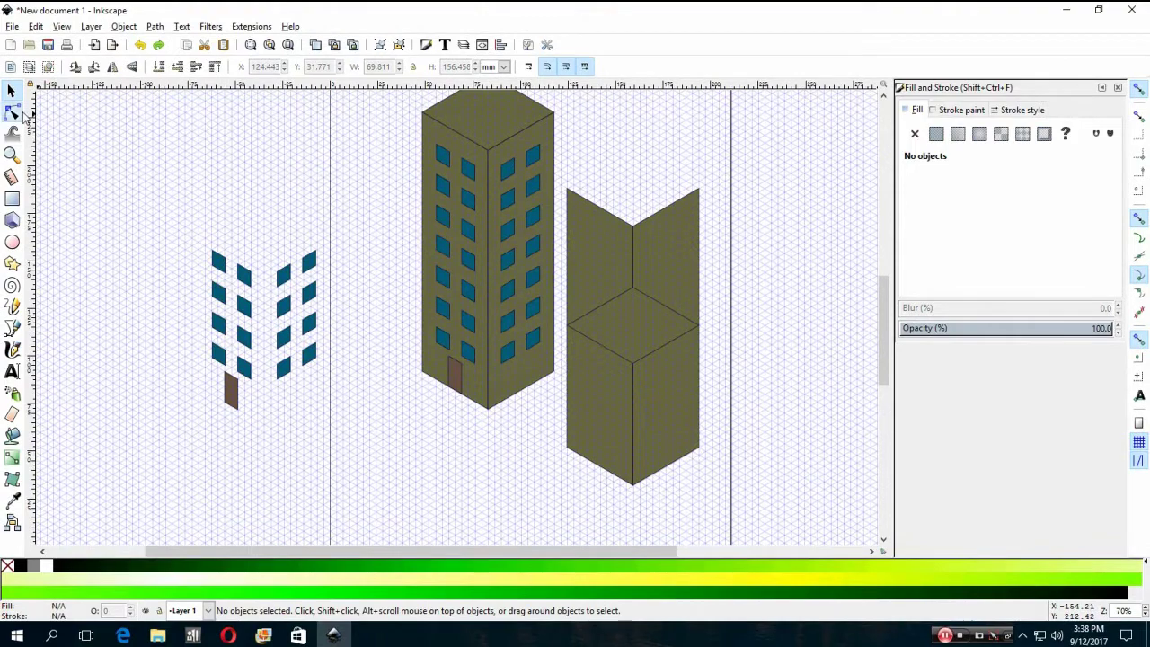
# - Drag both walls' top nodes down to meet the lowered top face
pyautogui.click(13, 111)
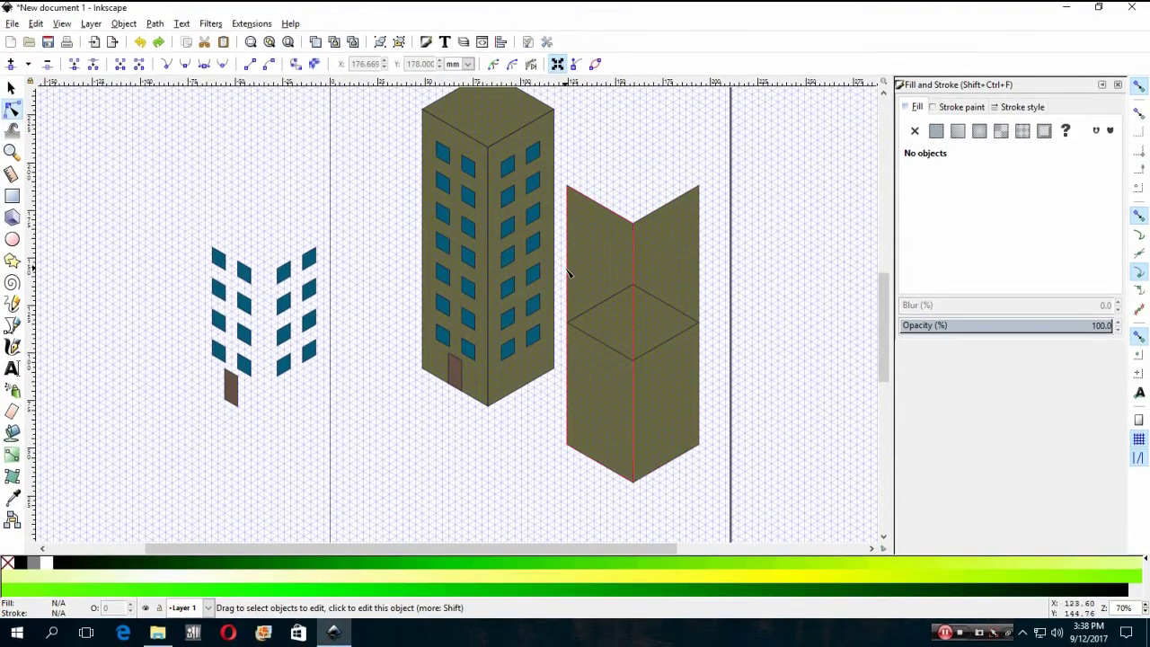
pyautogui.click(611, 253)
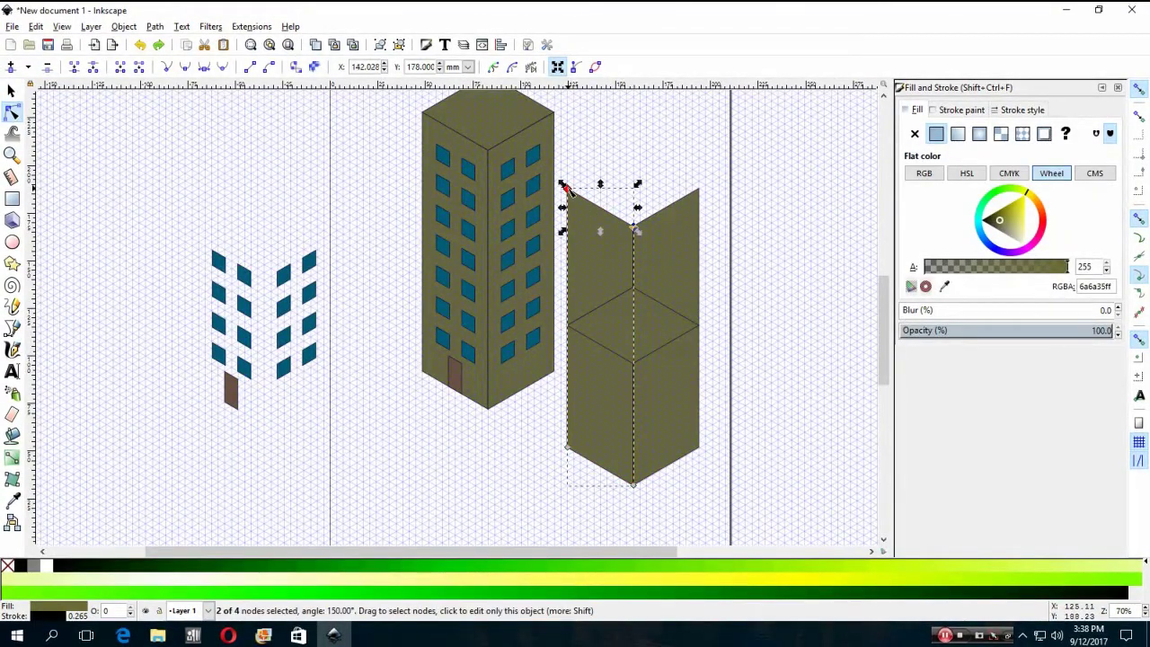
pyautogui.moveTo(564, 187); pyautogui.dragTo(573, 327)
pyautogui.click(667, 253)
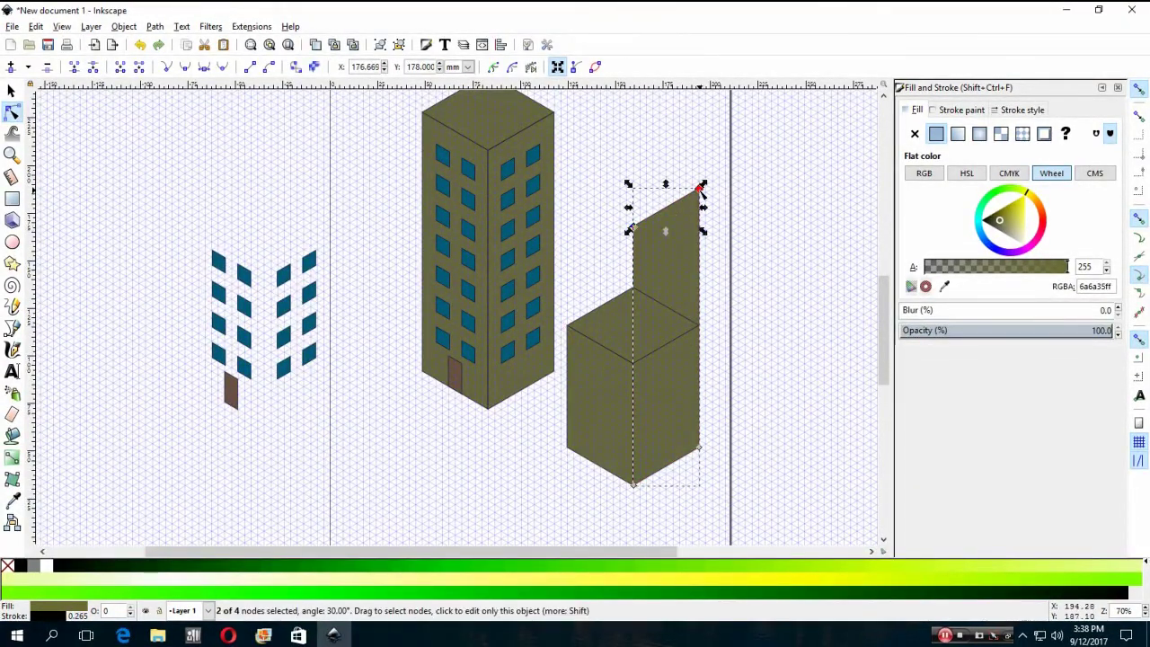
pyautogui.moveTo(701, 189); pyautogui.dragTo(702, 329)
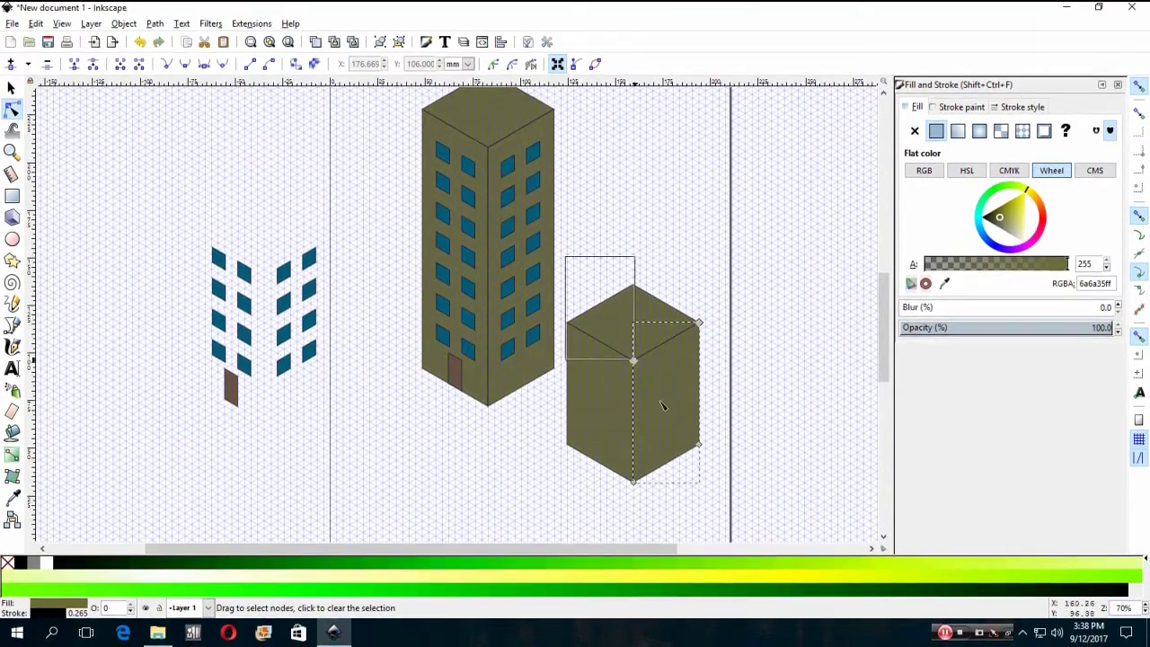
pyautogui.moveTo(562, 256); pyautogui.dragTo(737, 506)
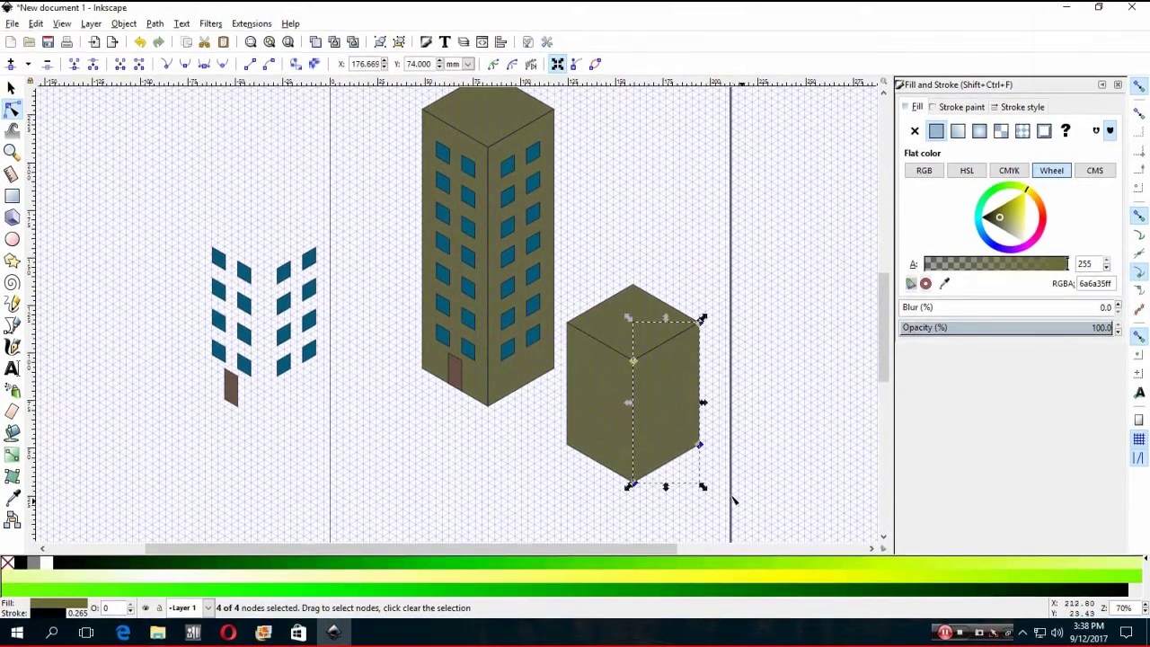
pyautogui.keyDown('shift'); pyautogui.click(605, 394); pyautogui.keyUp('shift')
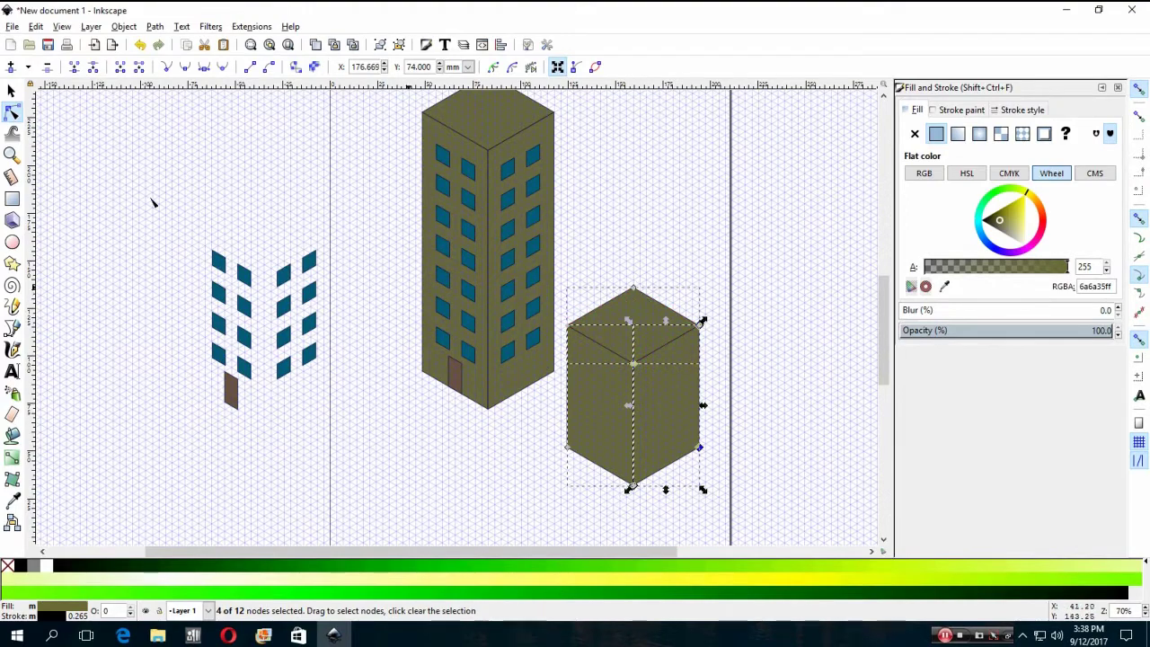
# - Group the three faces into one short 69.811 × 104.382 mm box
pyautogui.press('s')
pyautogui.rightClick(610, 397)
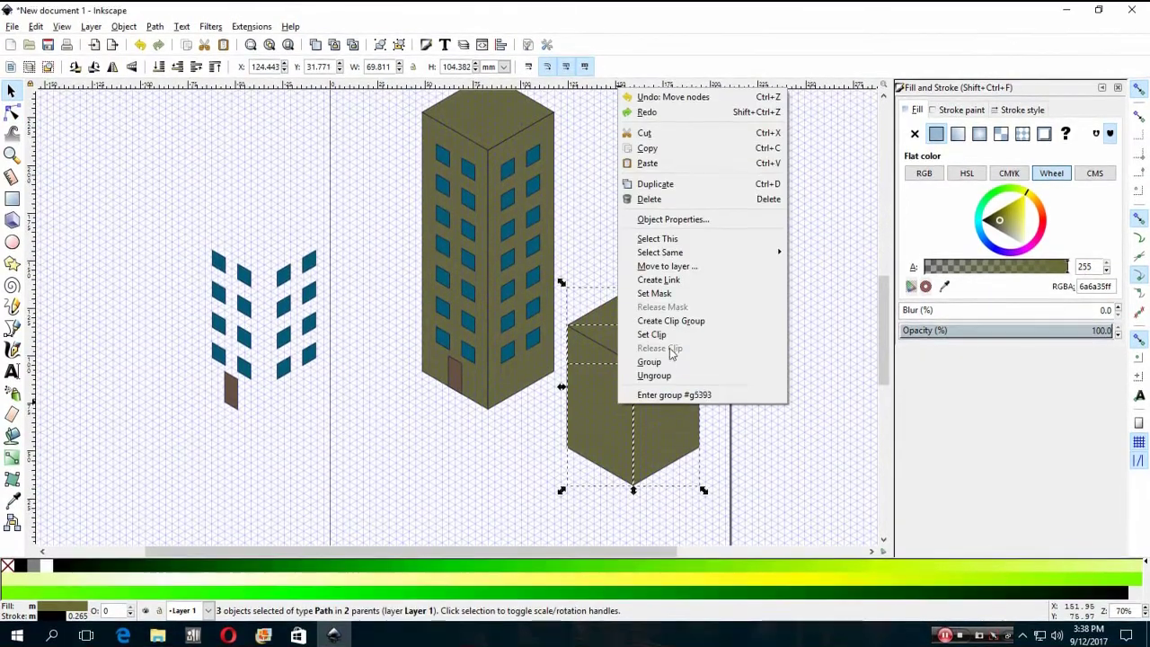
pyautogui.click(663, 361)
pyautogui.moveTo(633, 284); pyautogui.dragTo(635, 285)
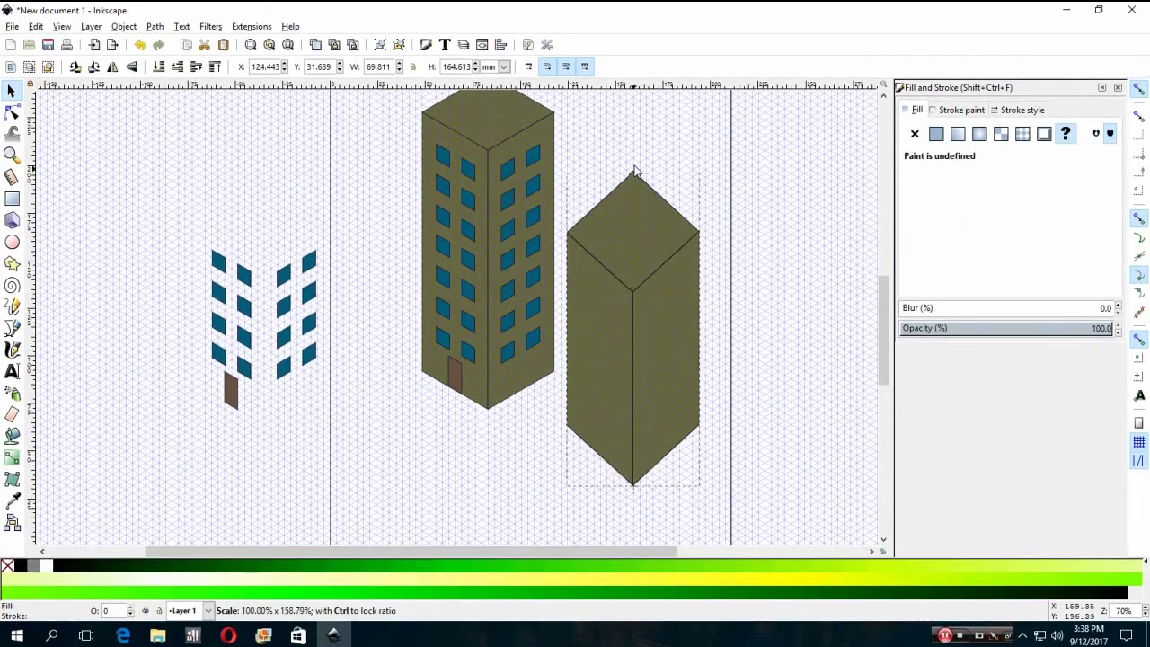
pyautogui.press('Escape')
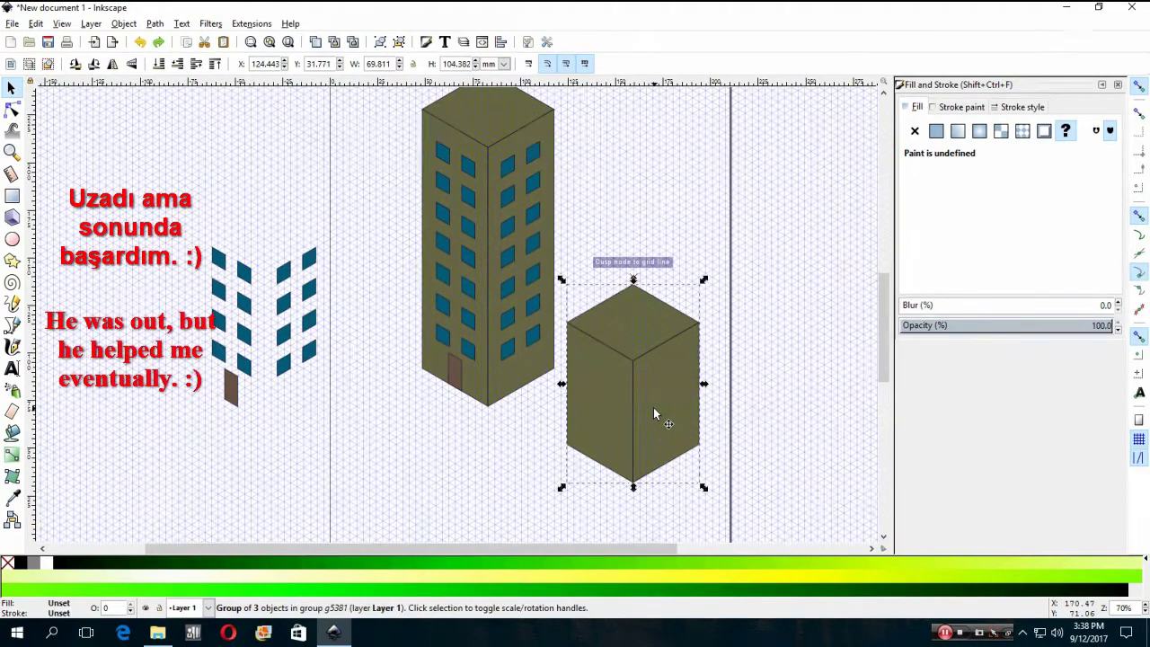
pyautogui.press('Escape')
# - Select the spare teal windows and door, then delete the top-left window
pyautogui.moveTo(270, 240); pyautogui.dragTo(313, 328)
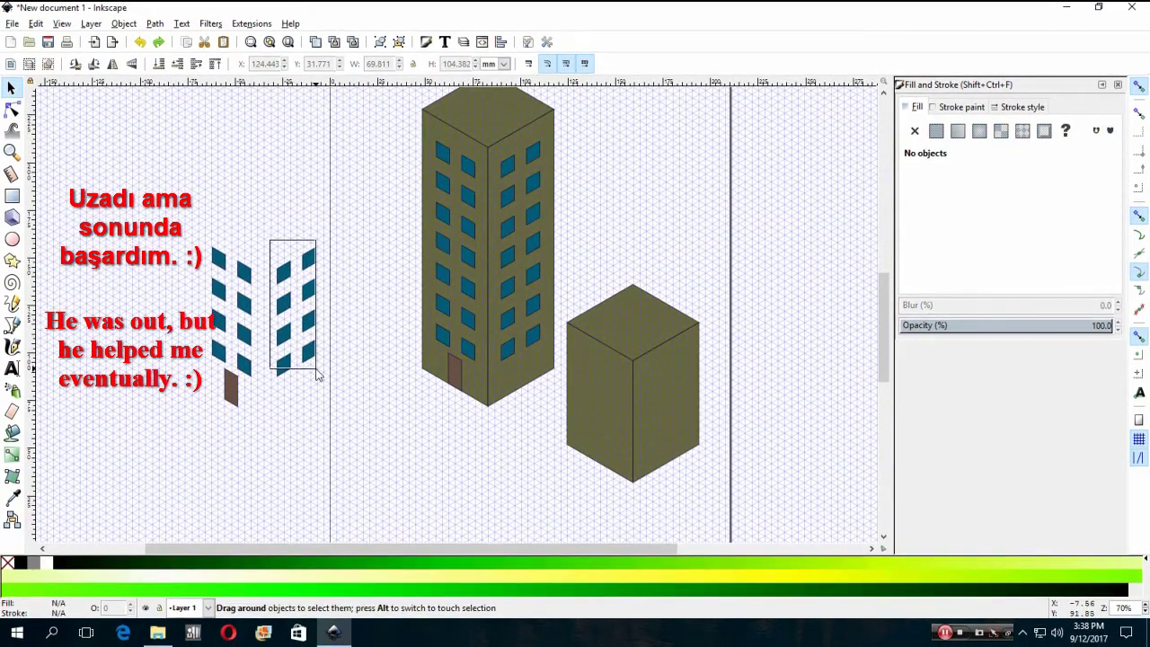
pyautogui.moveTo(314, 338); pyautogui.dragTo(315, 233)
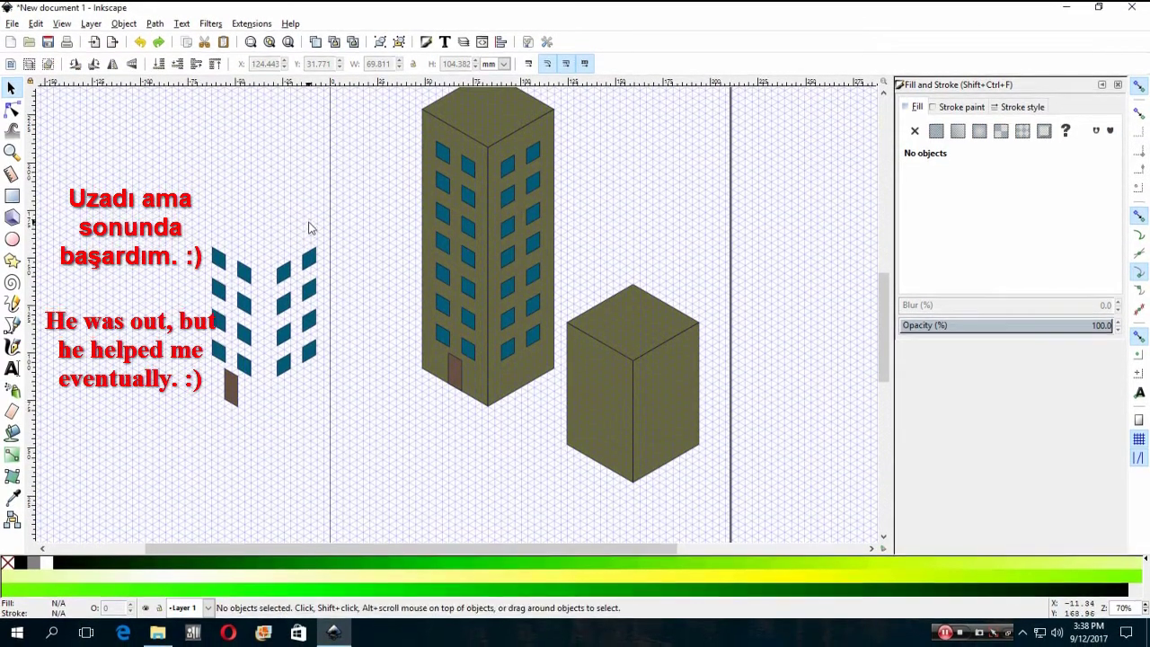
pyautogui.moveTo(203, 230); pyautogui.dragTo(338, 444)
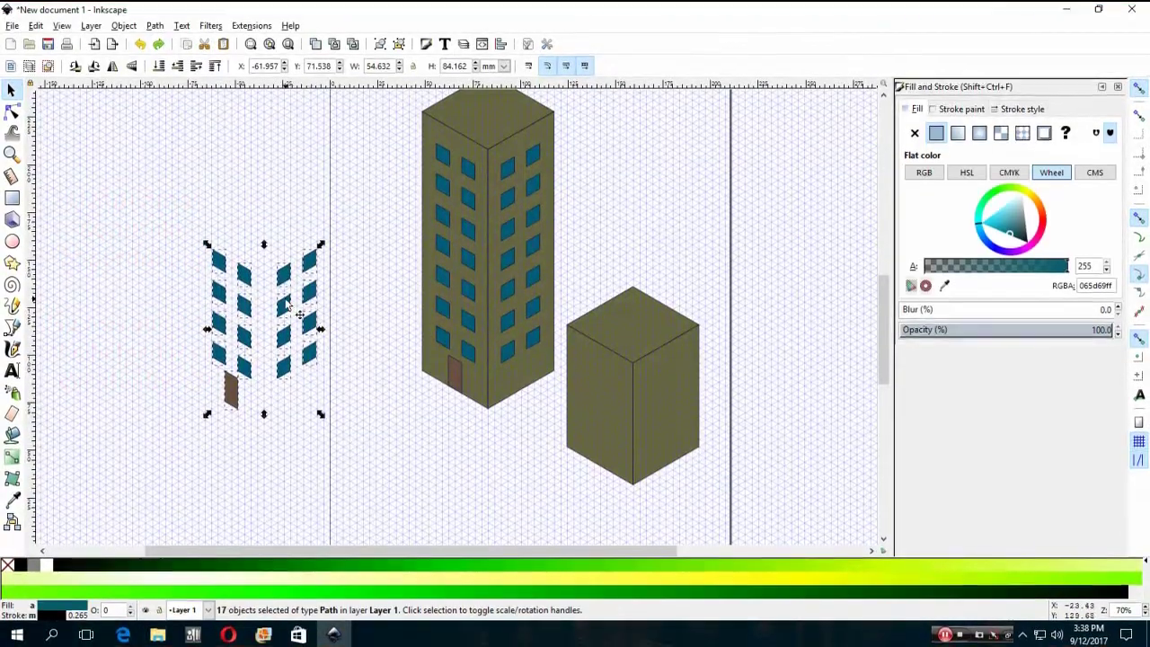
pyautogui.moveTo(303, 321)
pyautogui.mouseDown()
pyautogui.moveTo(660, 393)
pyautogui.moveTo(319, 334)
pyautogui.mouseUp()
pyautogui.moveTo(206, 253); pyautogui.dragTo(260, 297)
pyautogui.press('Delete')
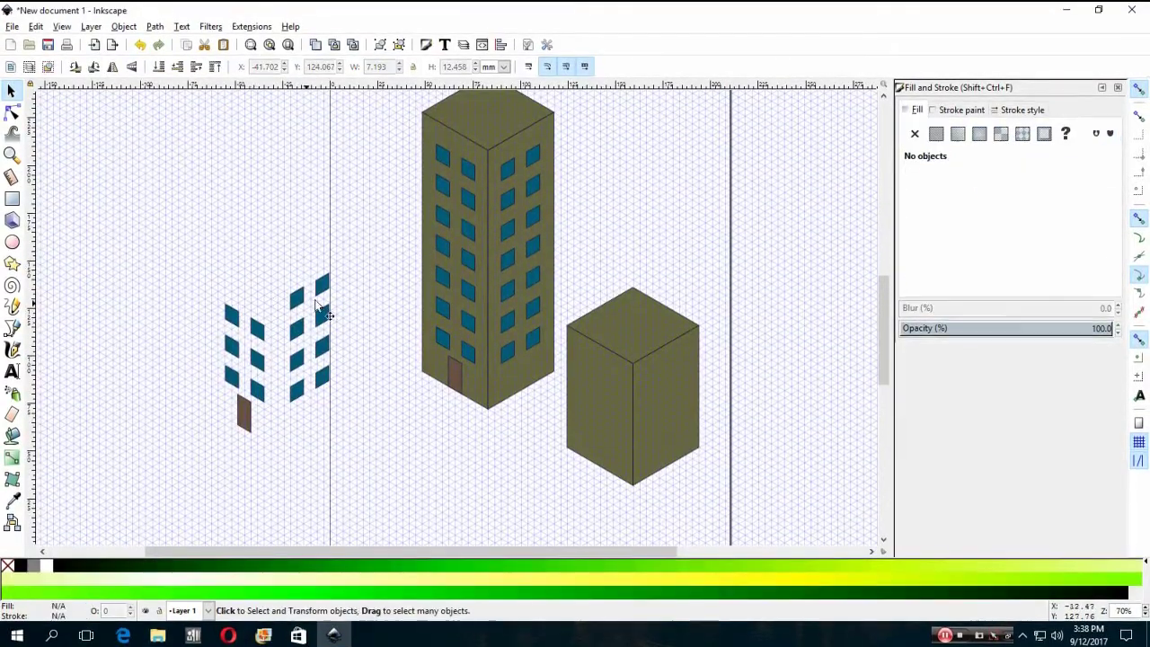
# - Delete the right column's top windows and move the 13 remaining windows onto the short box
pyautogui.click(298, 295)
pyautogui.press('Delete')
pyautogui.moveTo(198, 276); pyautogui.dragTo(357, 454)
pyautogui.moveTo(303, 353); pyautogui.dragTo(660, 397)
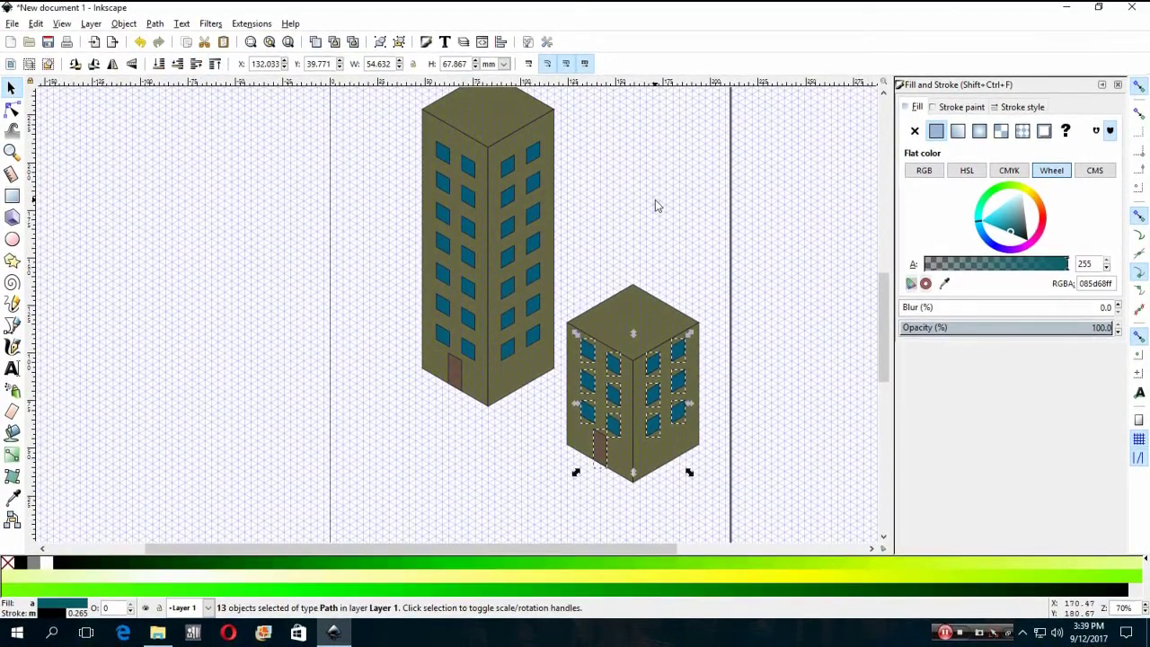
pyautogui.click(654, 202)
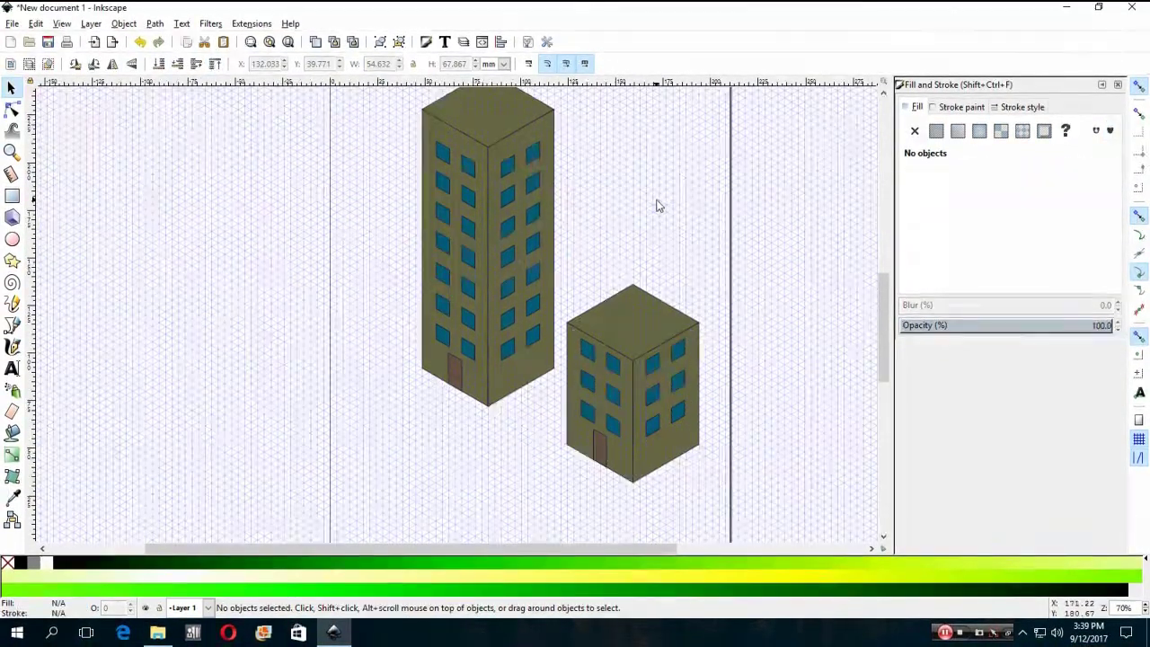
# - Select every part of the short building, nudge it up-left, and group it
pyautogui.moveTo(561, 257); pyautogui.dragTo(773, 525)
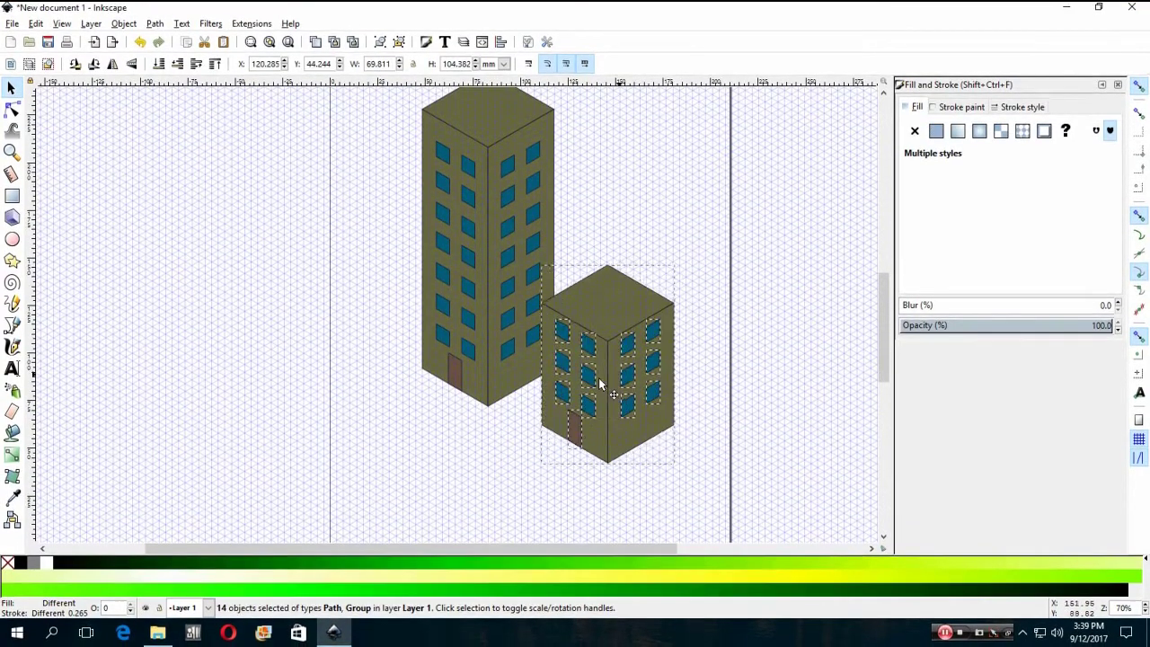
pyautogui.moveTo(630, 398); pyautogui.dragTo(618, 393)
pyautogui.hotkey('ctrl', 'g')
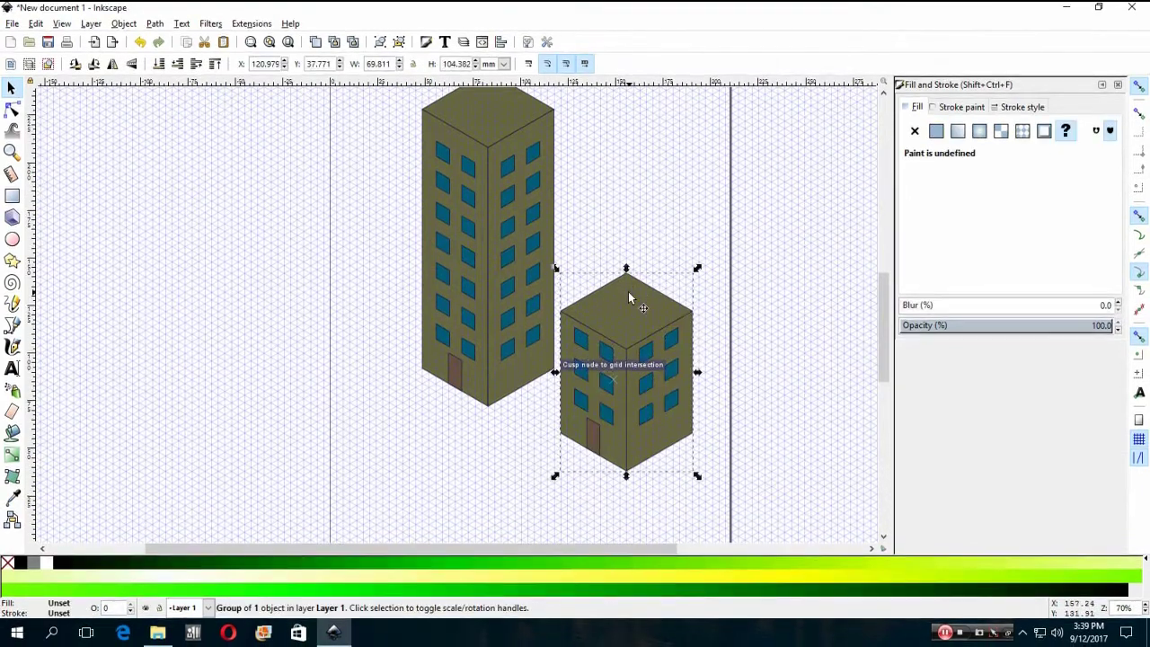
# - Give the short building's walls a flat dark mauve fill, then select its windows and door
pyautogui.click(937, 133)
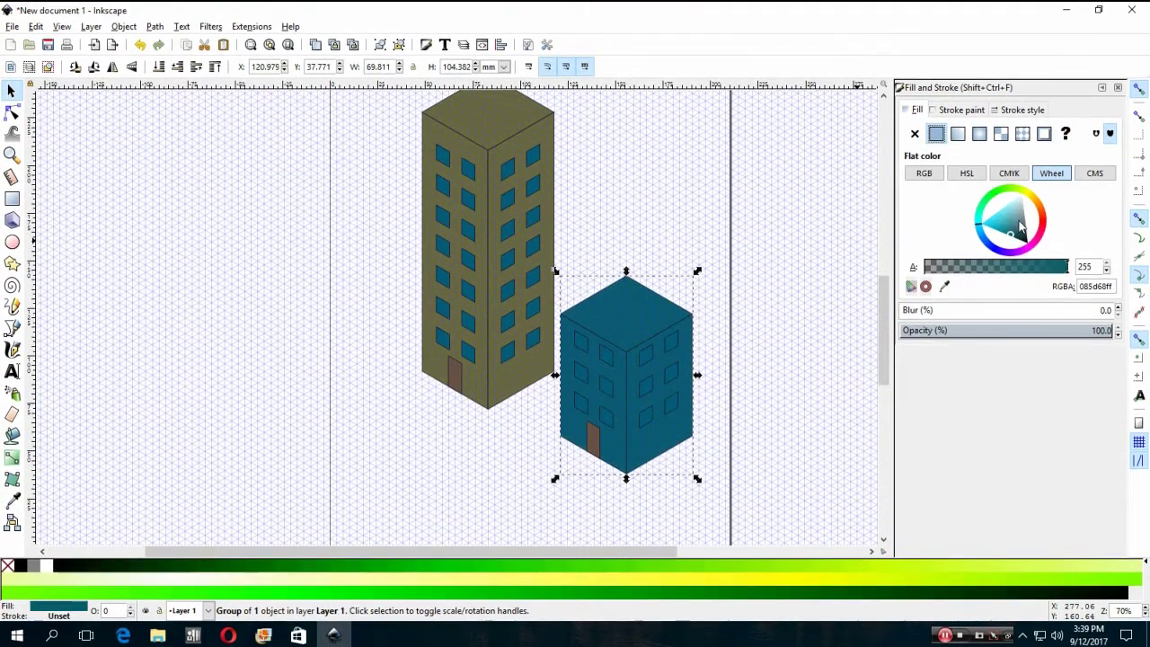
pyautogui.click(1016, 220)
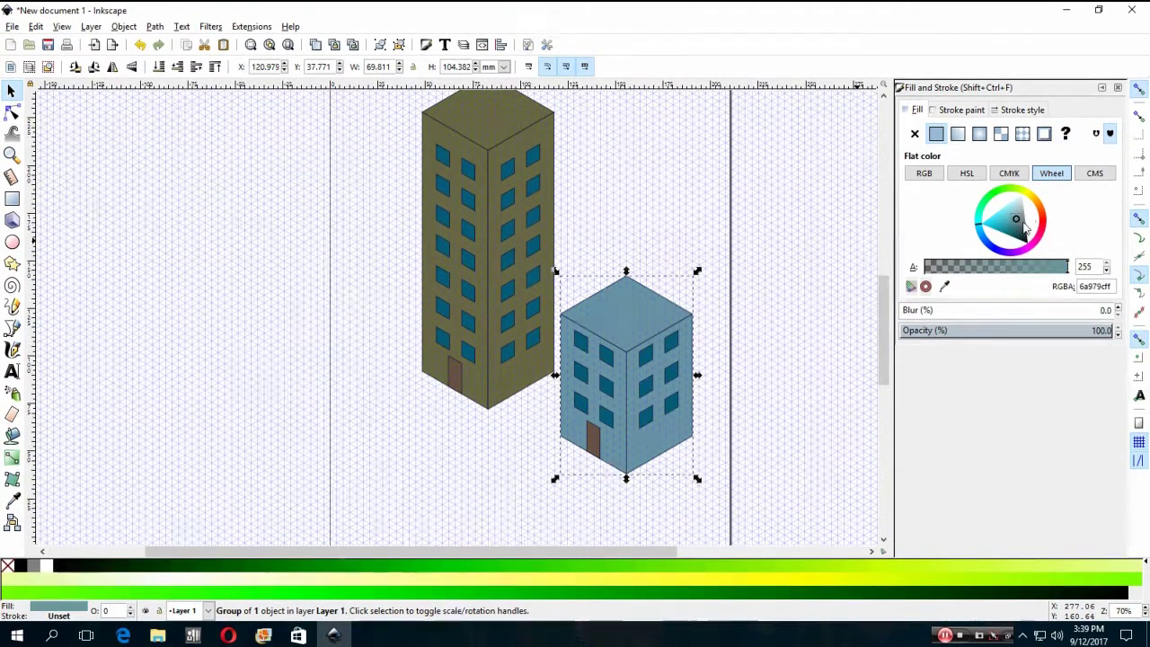
pyautogui.click(1024, 227)
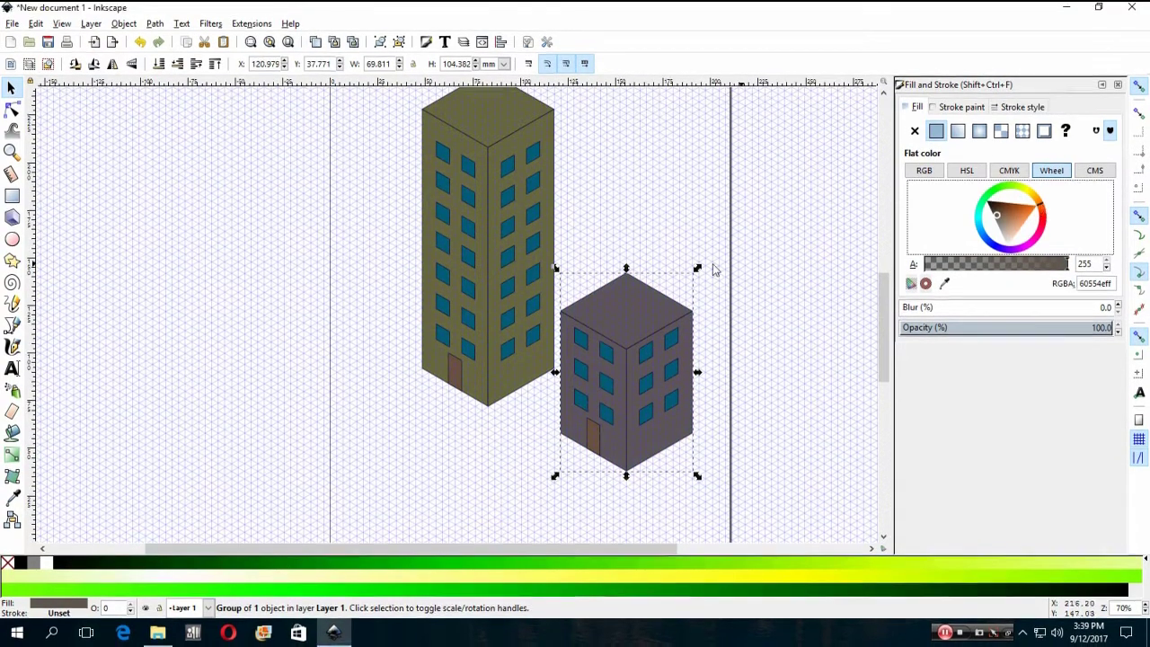
pyautogui.click(634, 239)
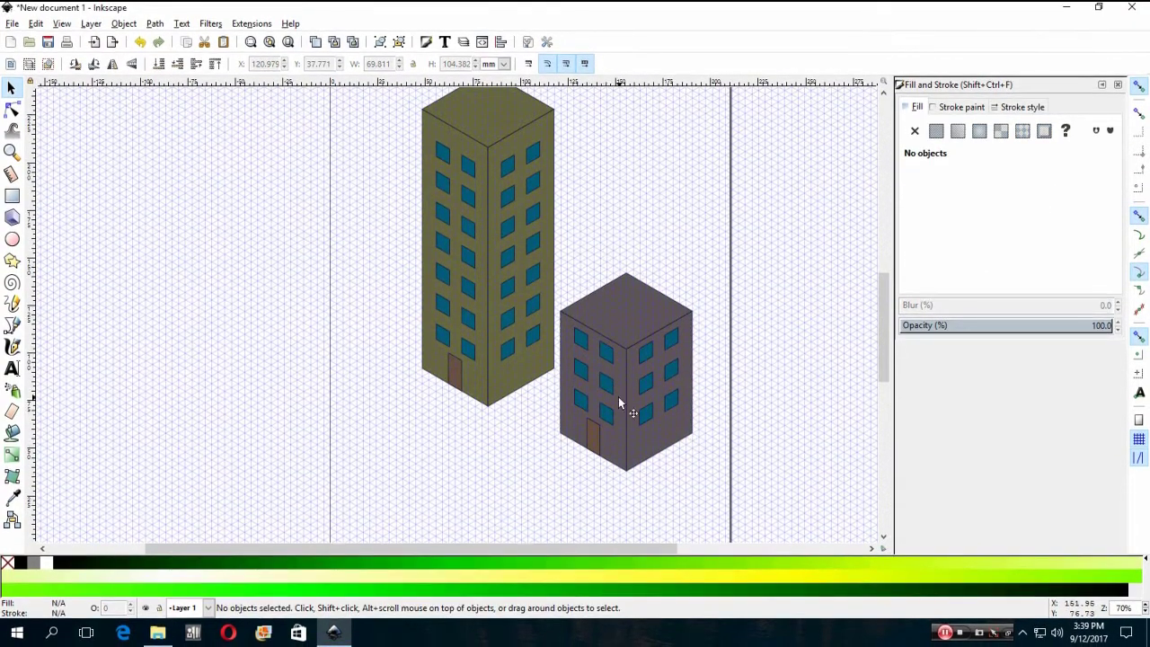
pyautogui.click(587, 388)
pyautogui.press('Escape')
pyautogui.moveTo(560, 246); pyautogui.dragTo(752, 485)
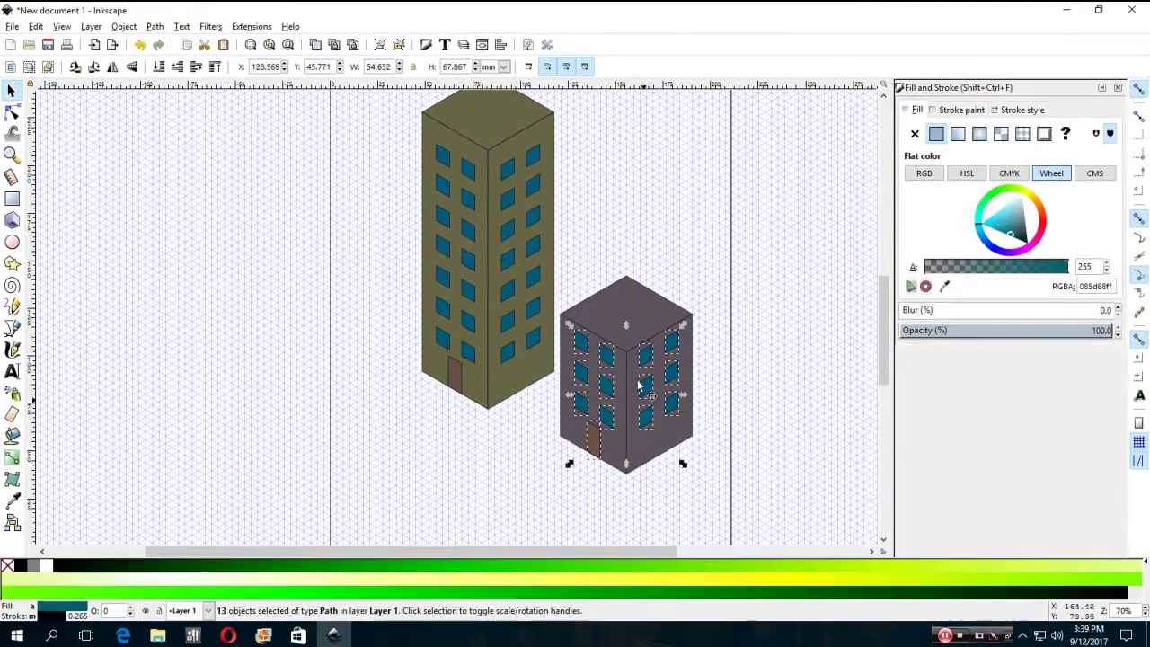
# - Group the short building's windows and door, and group its walls
pyautogui.rightClick(634, 373)
pyautogui.click(666, 329)
pyautogui.click(619, 267)
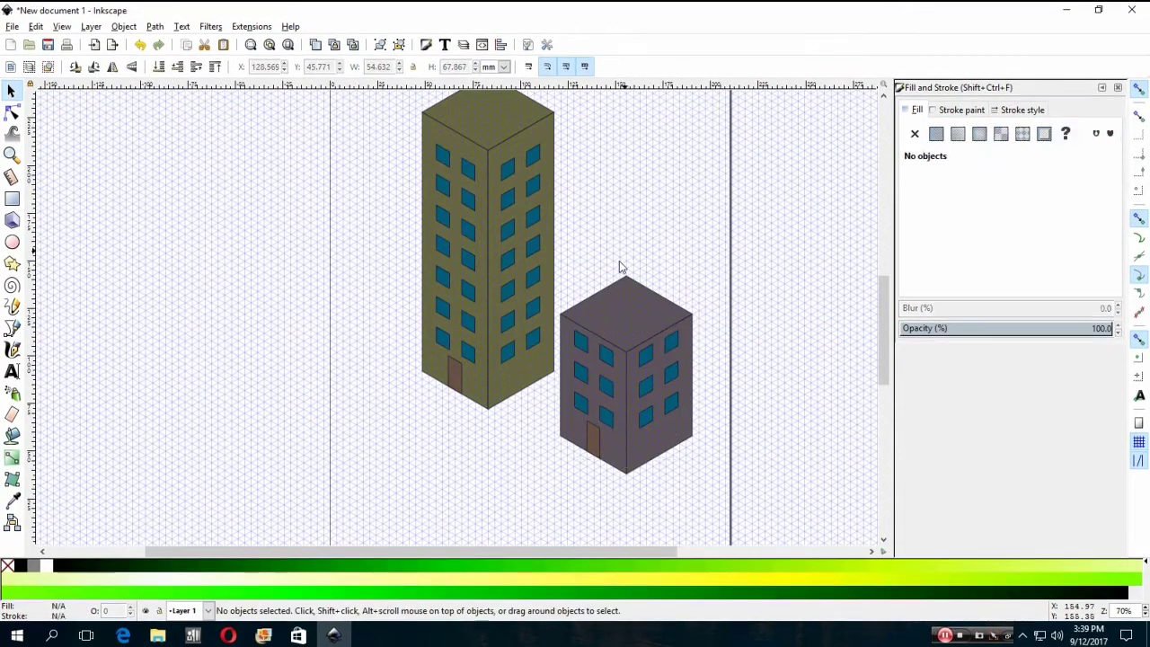
pyautogui.click(656, 373)
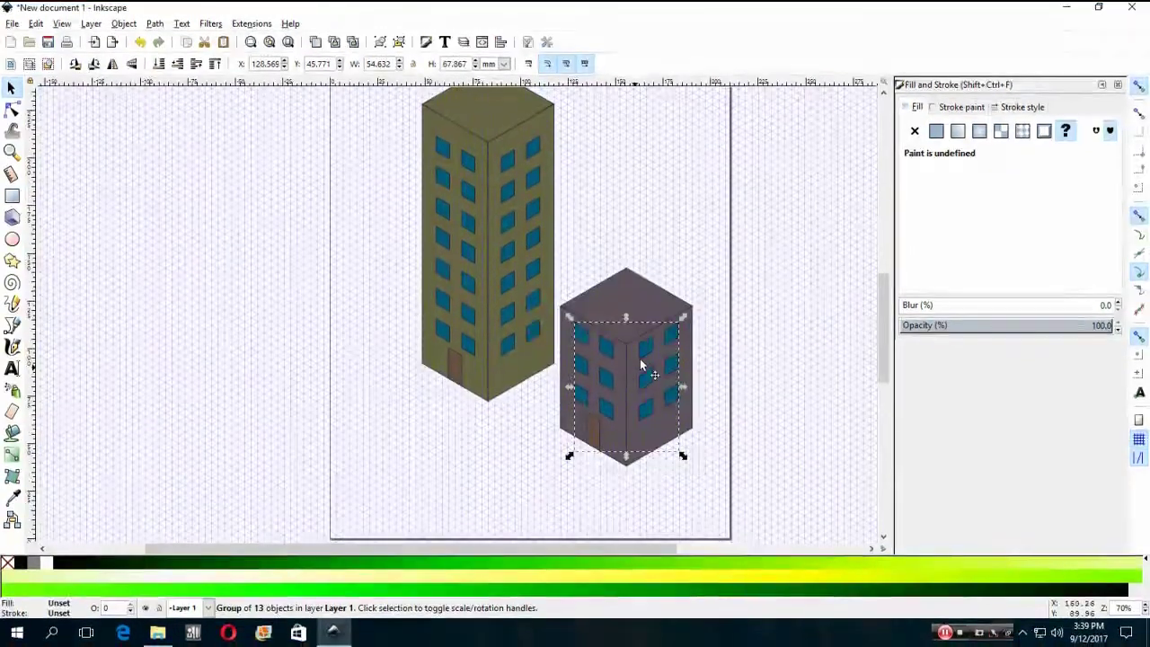
pyautogui.hotkey('ctrl', 'g')
pyautogui.moveTo(640, 371); pyautogui.dragTo(639, 370)
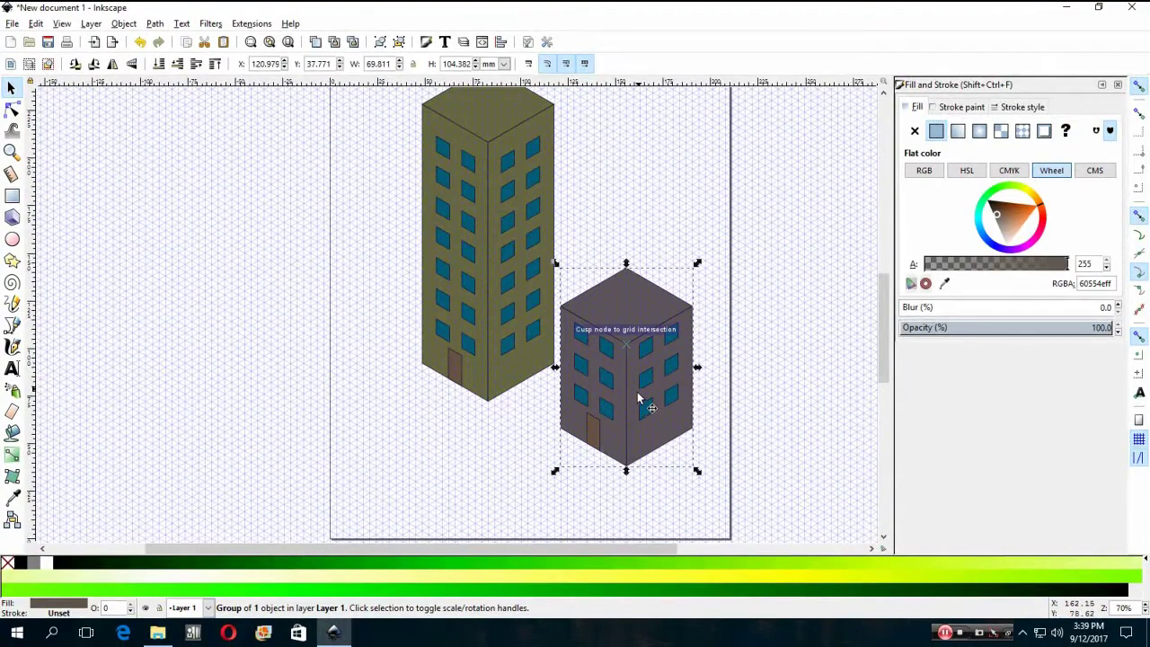
pyautogui.click(633, 267)
# - Group the short building's walls and windows into one group and move it beside the tall one
pyautogui.moveTo(562, 250); pyautogui.dragTo(770, 495)
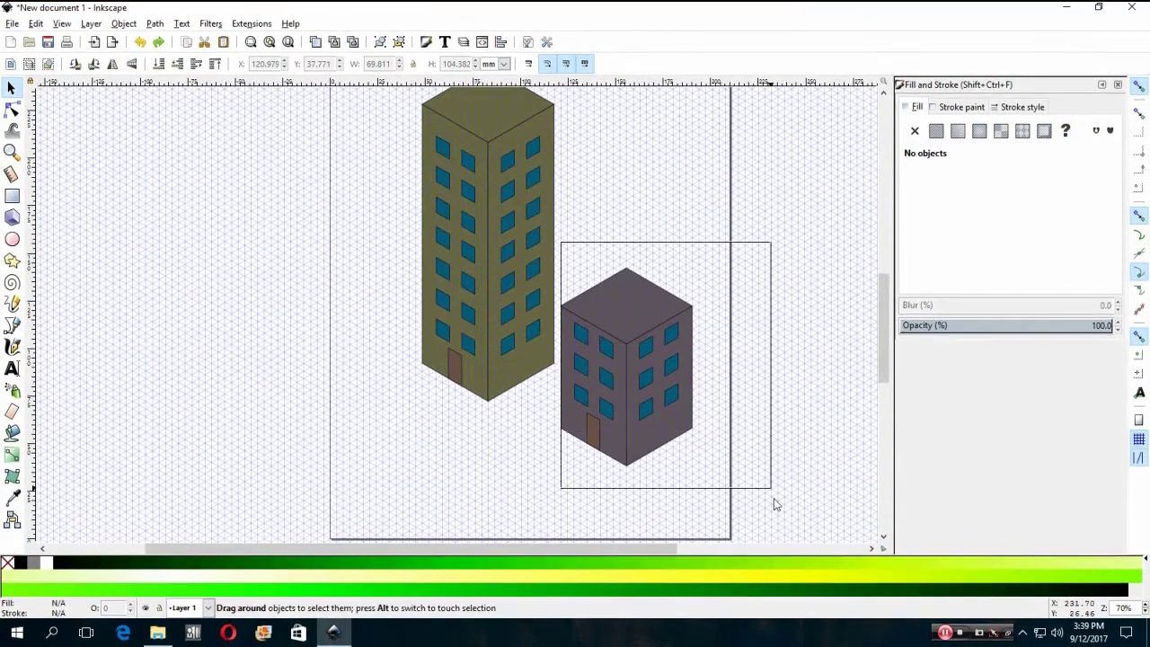
pyautogui.keyDown('shift'); pyautogui.click(641, 288); pyautogui.keyUp('shift')
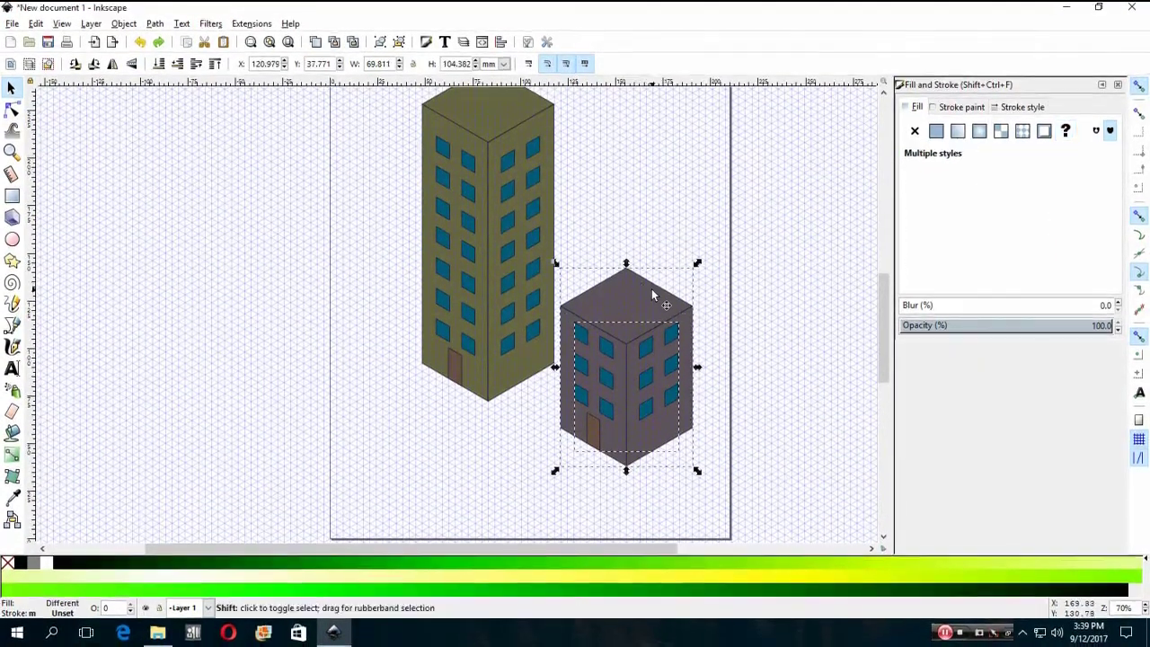
pyautogui.rightClick(716, 297)
pyautogui.press('Escape')
pyautogui.hotkey('ctrl', 'g')
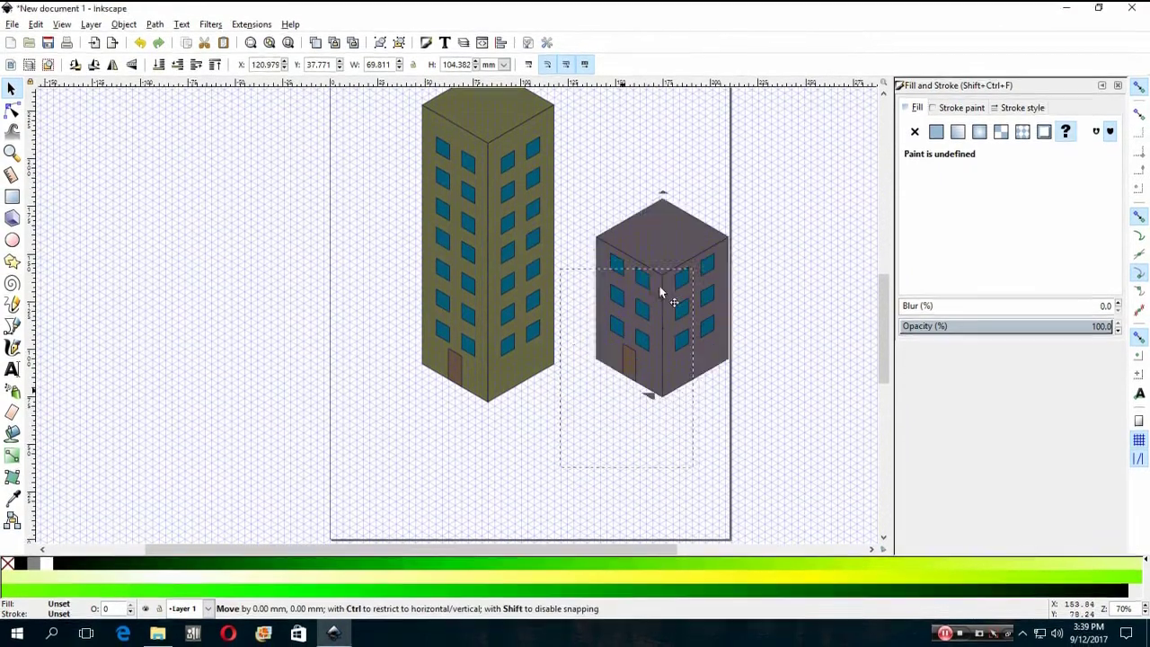
pyautogui.moveTo(624, 355)
pyautogui.mouseDown()
pyautogui.moveTo(684, 396)
pyautogui.moveTo(604, 398)
pyautogui.moveTo(708, 350)
pyautogui.mouseUp()
pyautogui.press('Escape')
pyautogui.click(607, 374)
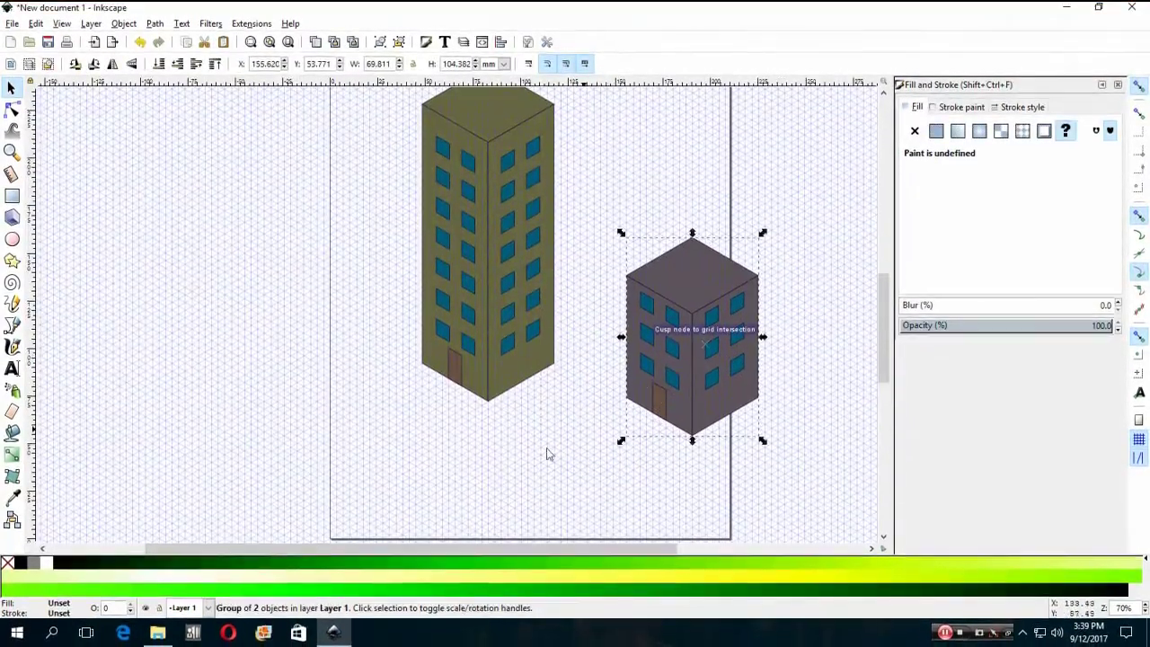
pyautogui.click(544, 452)
# - Group all 32 parts of the tall olive building
pyautogui.scroll(2, 584, 458)
pyautogui.moveTo(382, 106); pyautogui.dragTo(575, 413)
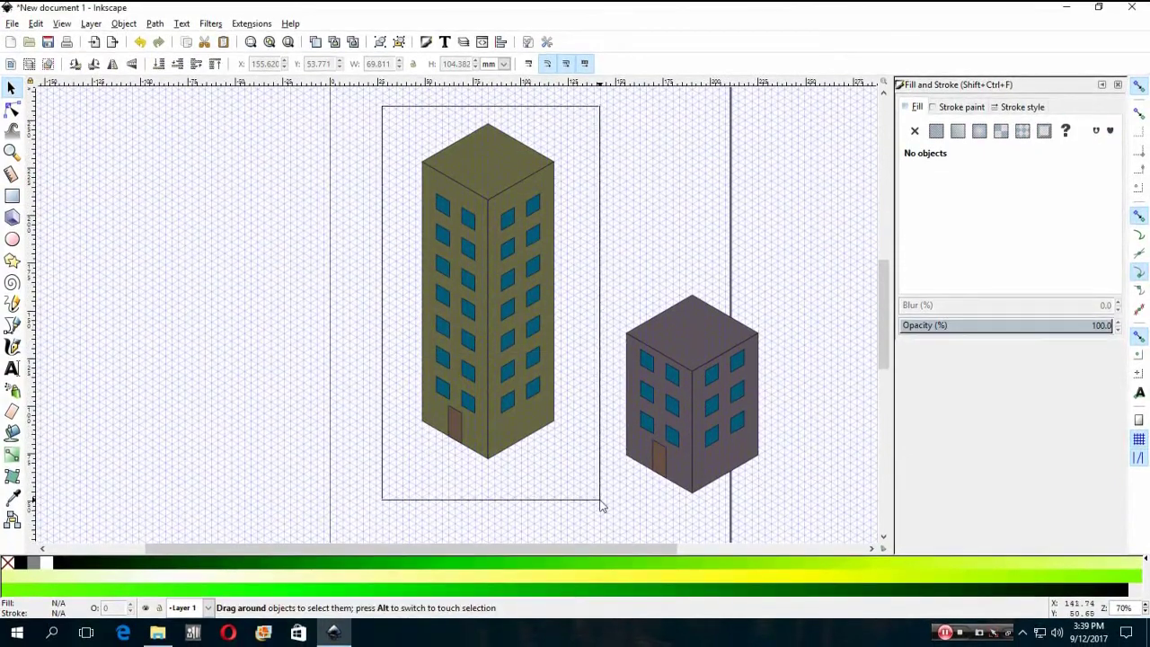
pyautogui.moveTo(605, 506); pyautogui.dragTo(602, 505)
pyautogui.rightClick(483, 294)
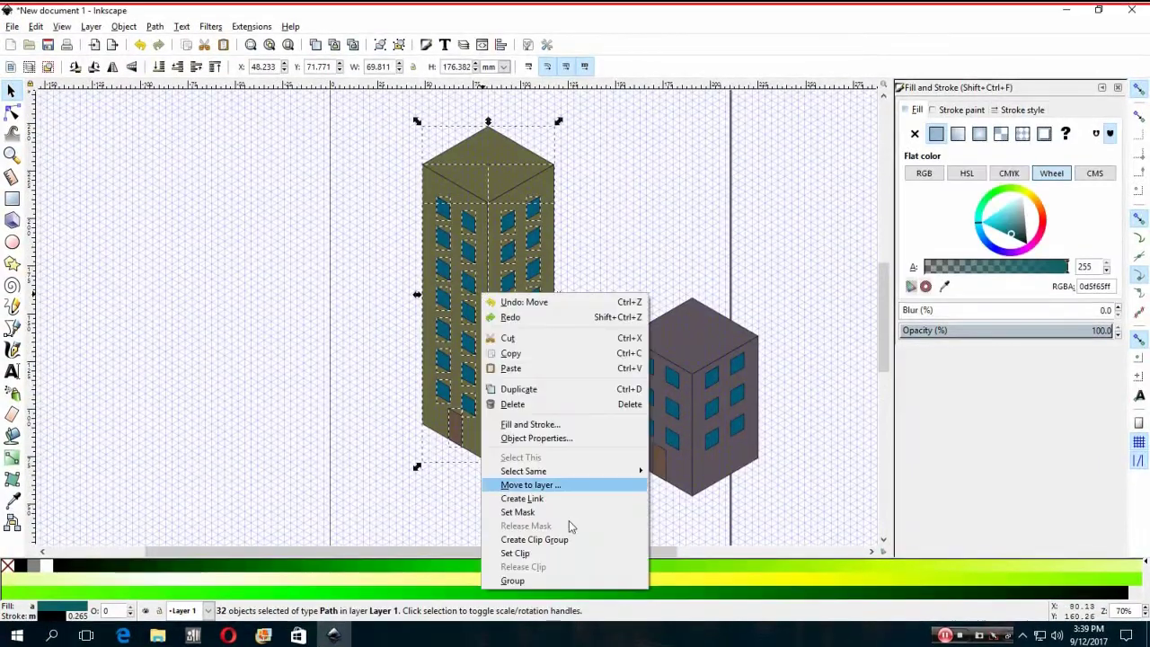
pyautogui.click(561, 578)
pyautogui.click(541, 493)
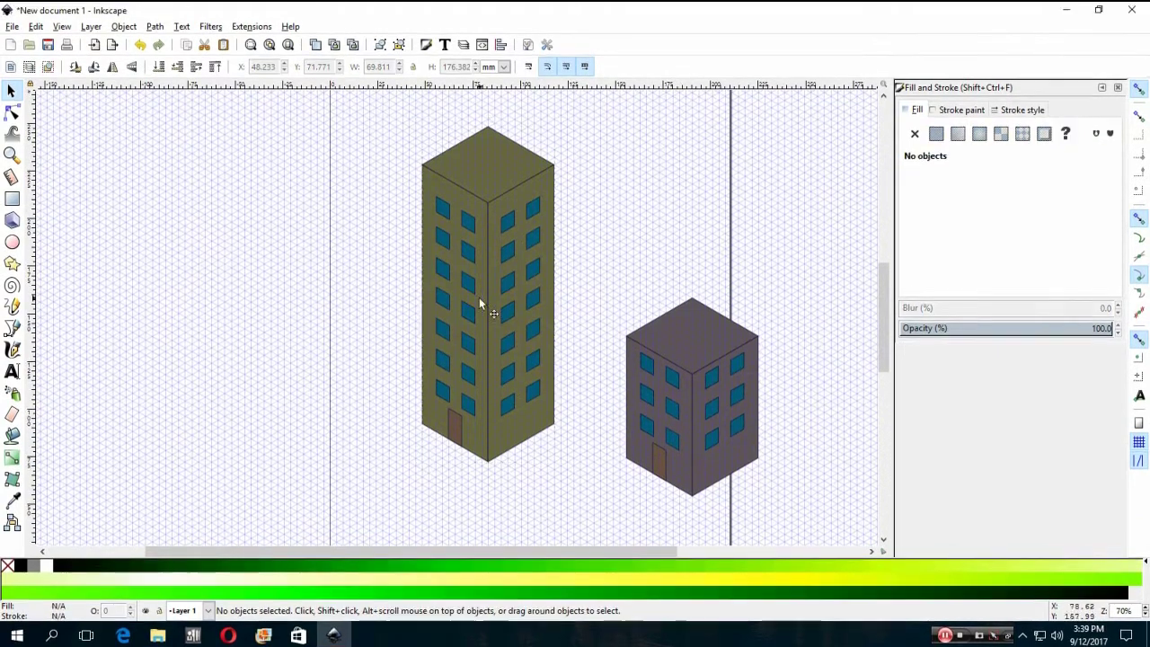
# - Move the tall building toward the page centre and overlap the mauve block on its lower right
pyautogui.moveTo(479, 298)
pyautogui.mouseDown()
pyautogui.moveTo(321, 301)
pyautogui.moveTo(542, 316)
pyautogui.mouseUp()
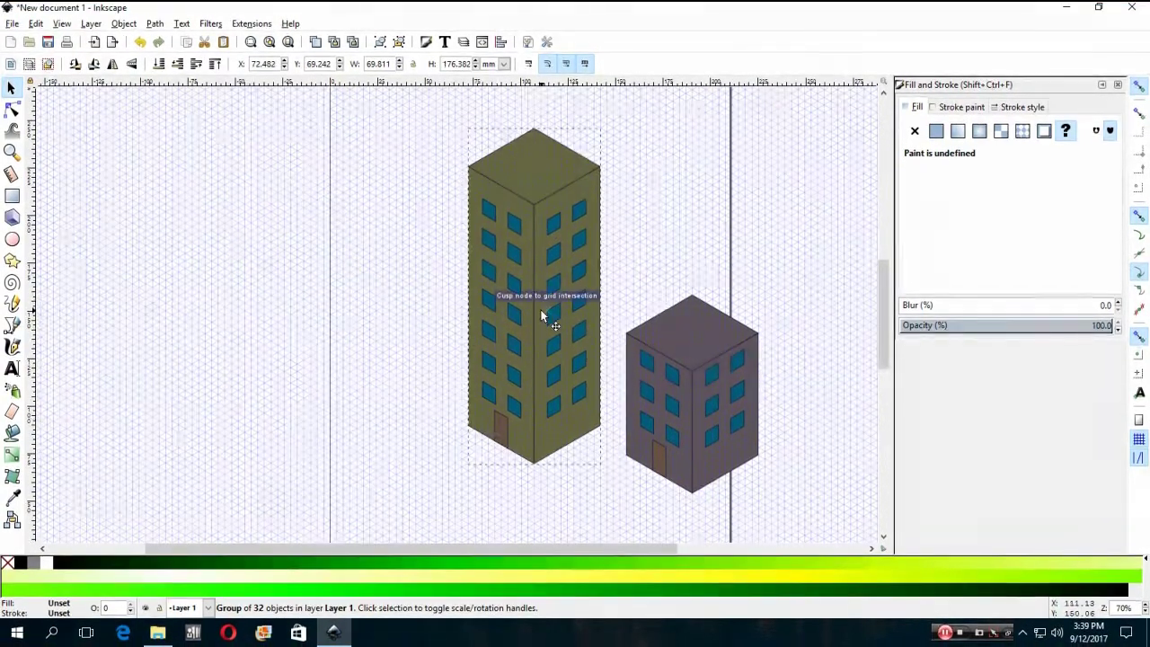
pyautogui.moveTo(704, 474); pyautogui.dragTo(663, 457)
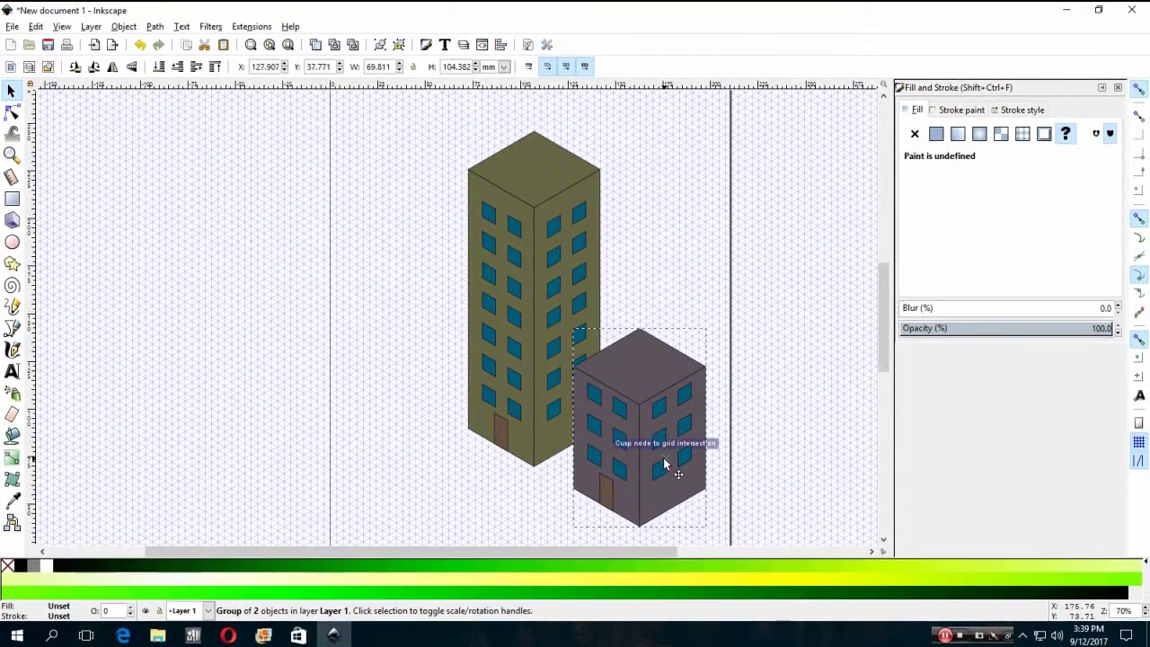
pyautogui.click(702, 292)
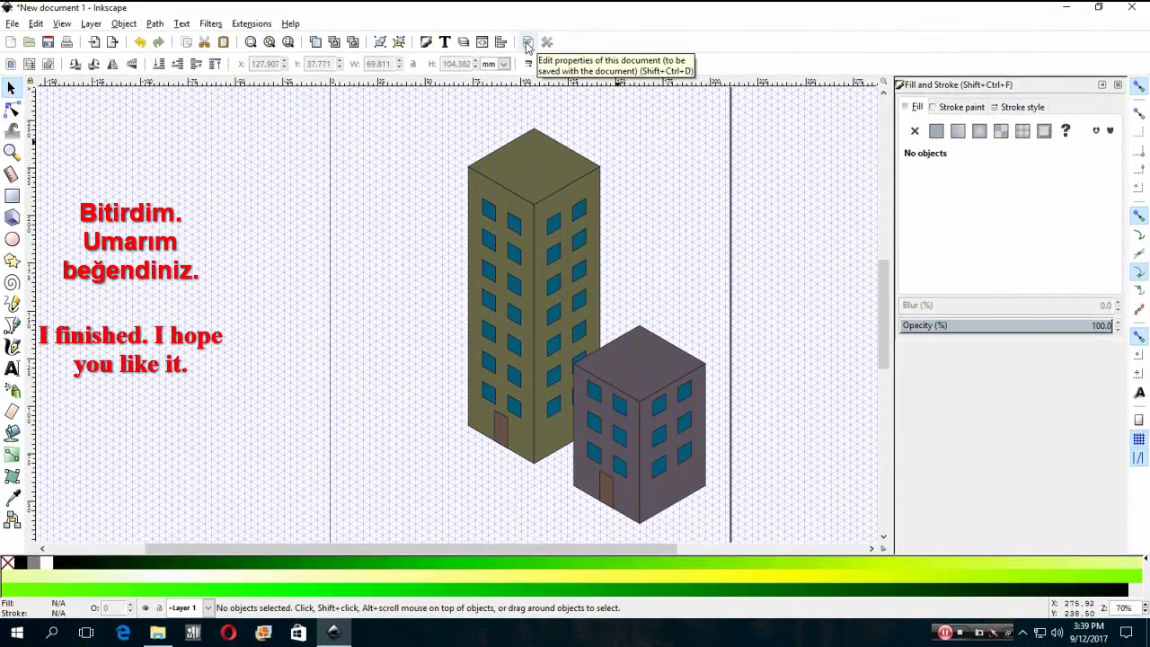
# - Remove the isometric grid in Document Properties and close the panel
pyautogui.click(528, 42)
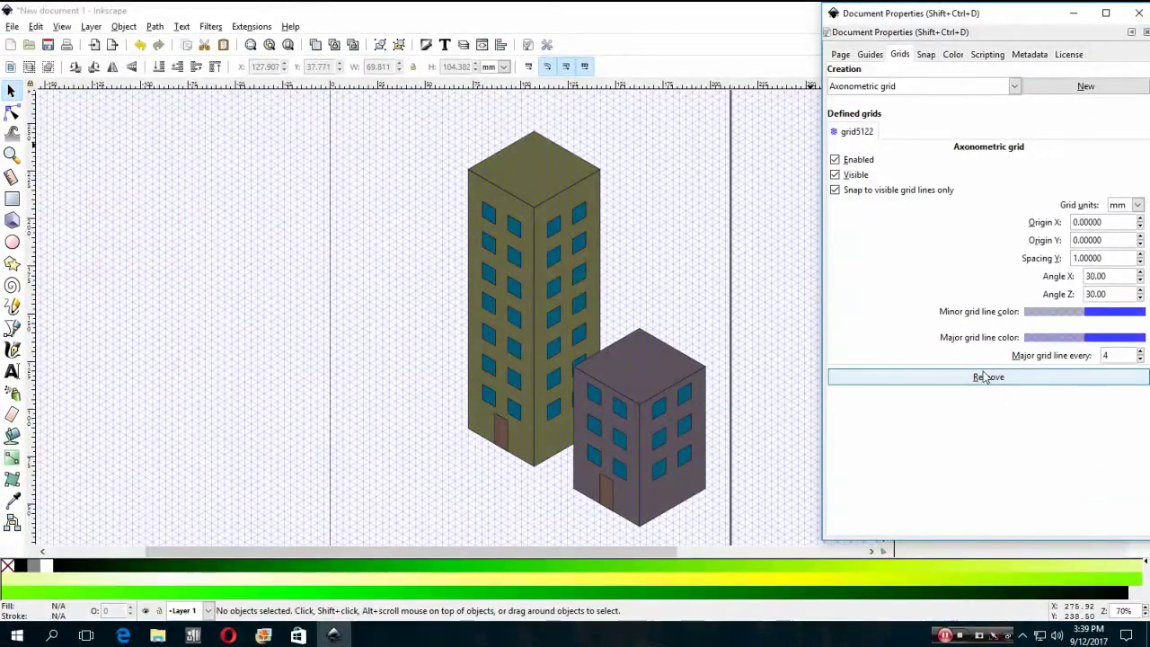
pyautogui.click(989, 376)
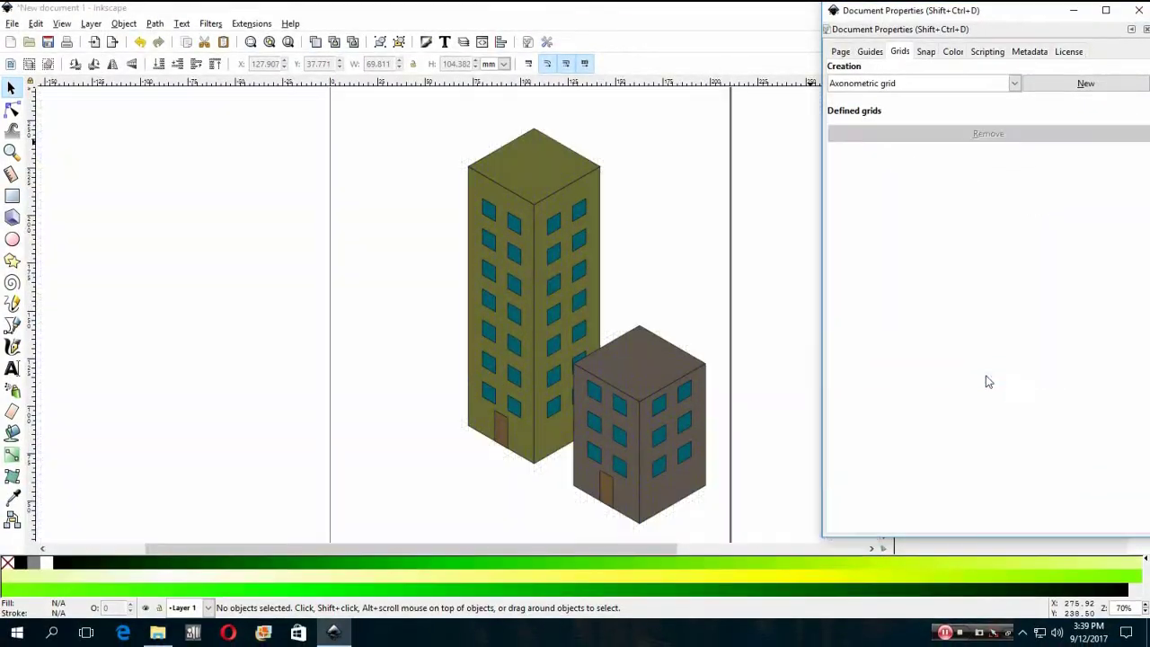
pyautogui.click(378, 185)
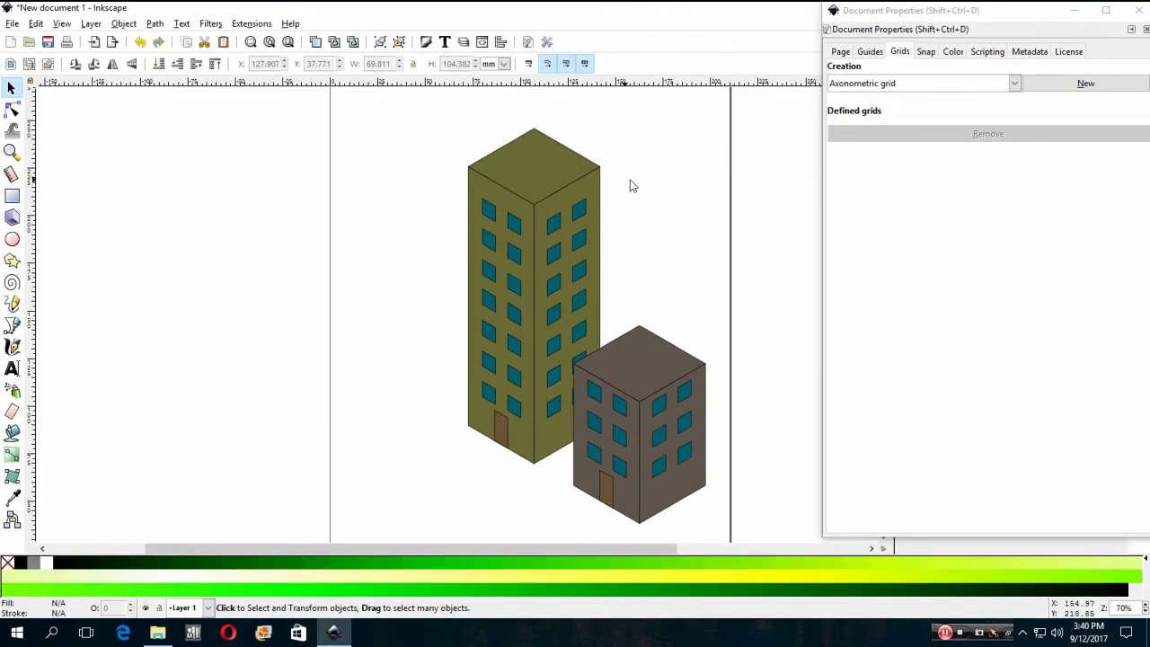
pyautogui.click(1138, 30)
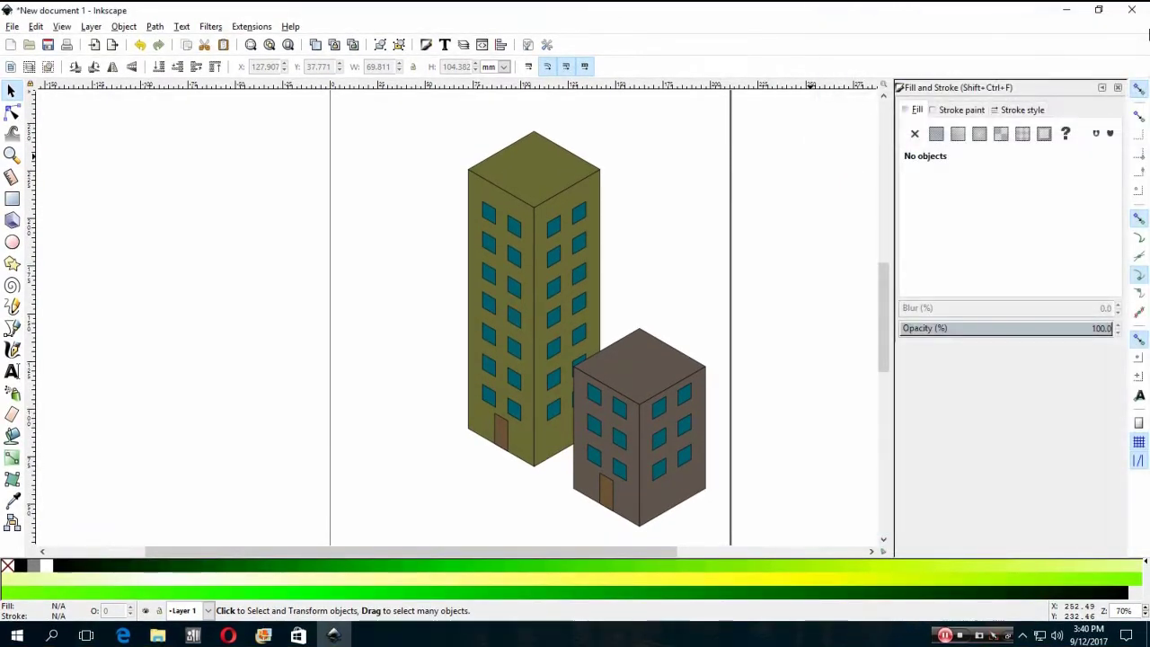
# - Zoom out to the whole page and shift both buildings left, keeping the mauve block overlapping
pyautogui.scroll(-2, 732, 165)
pyautogui.scroll(1, 733, 164)
pyautogui.click(12, 152)
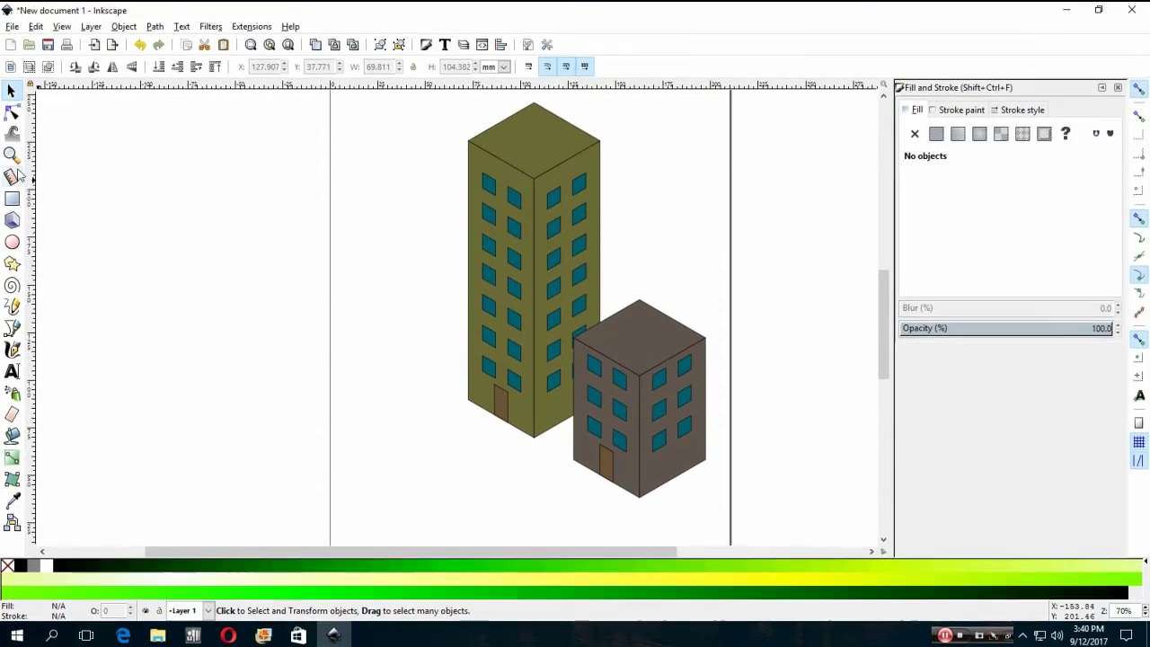
pyautogui.rightClick(475, 208)
pyautogui.press('Escape')
pyautogui.keyDown('shift'); pyautogui.click(673, 173); pyautogui.keyUp('shift')
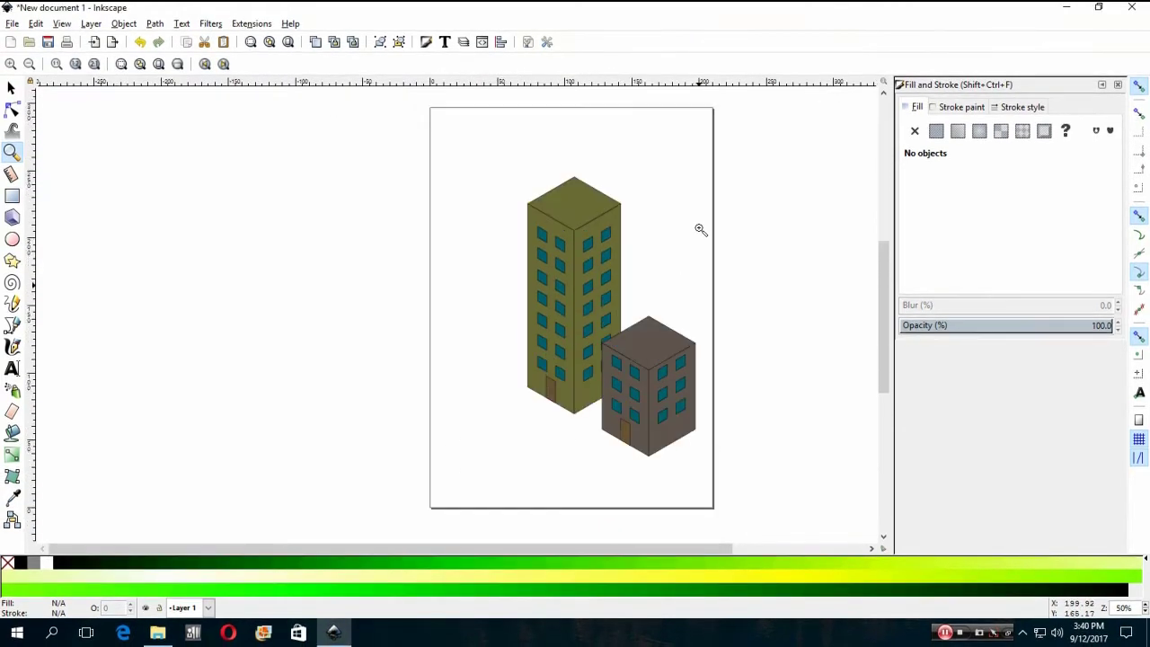
pyautogui.scroll(1, 698, 225)
pyautogui.press('s')
pyautogui.moveTo(545, 314); pyautogui.dragTo(507, 315)
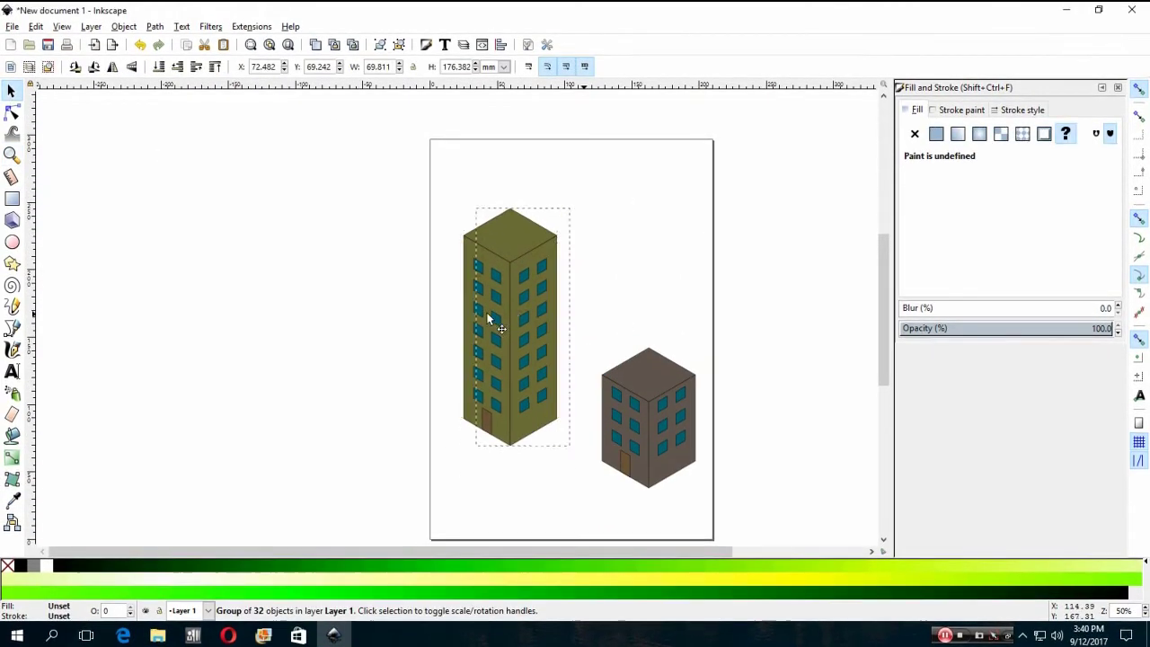
pyautogui.click(652, 429)
pyautogui.moveTo(652, 429); pyautogui.dragTo(623, 428)
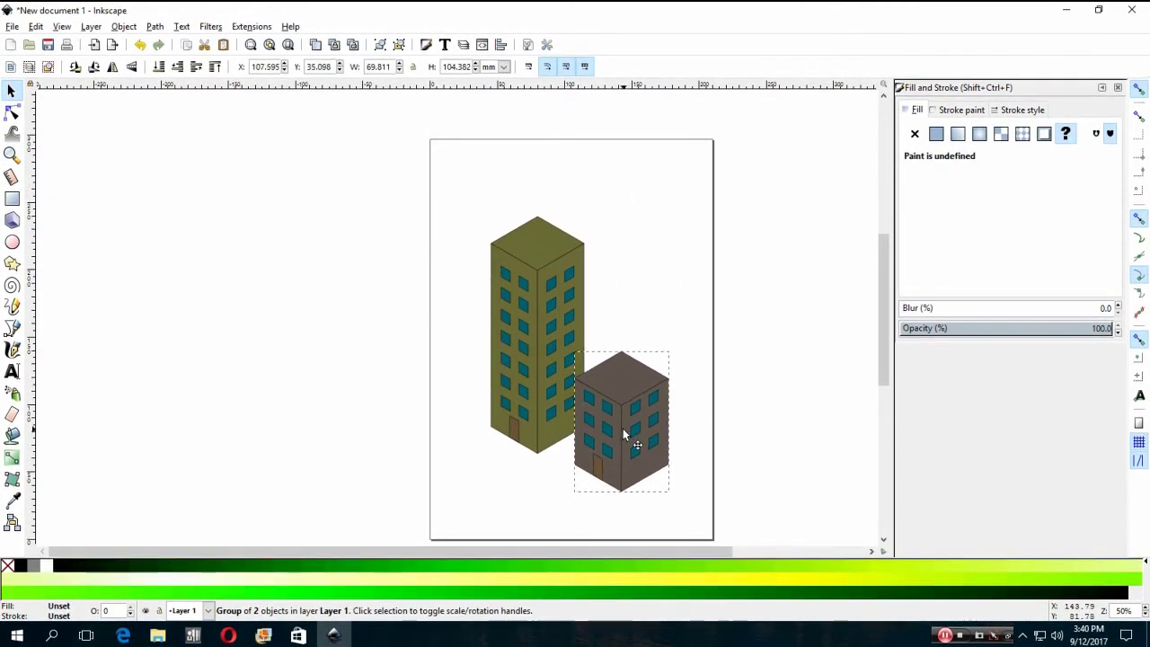
pyautogui.click(691, 288)
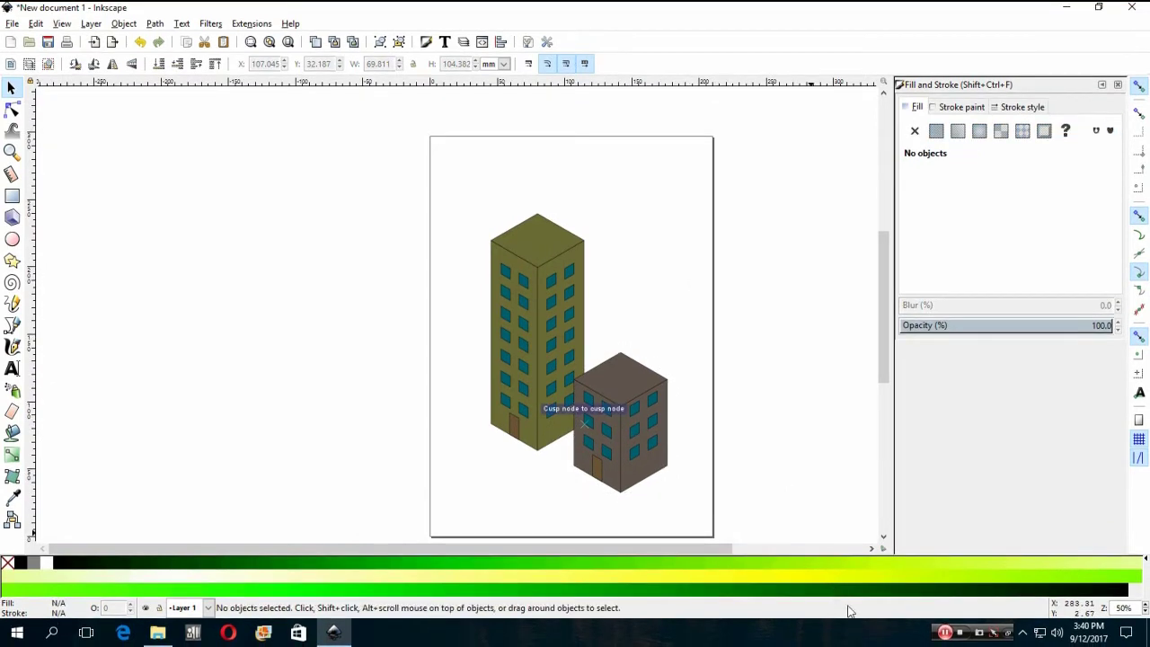